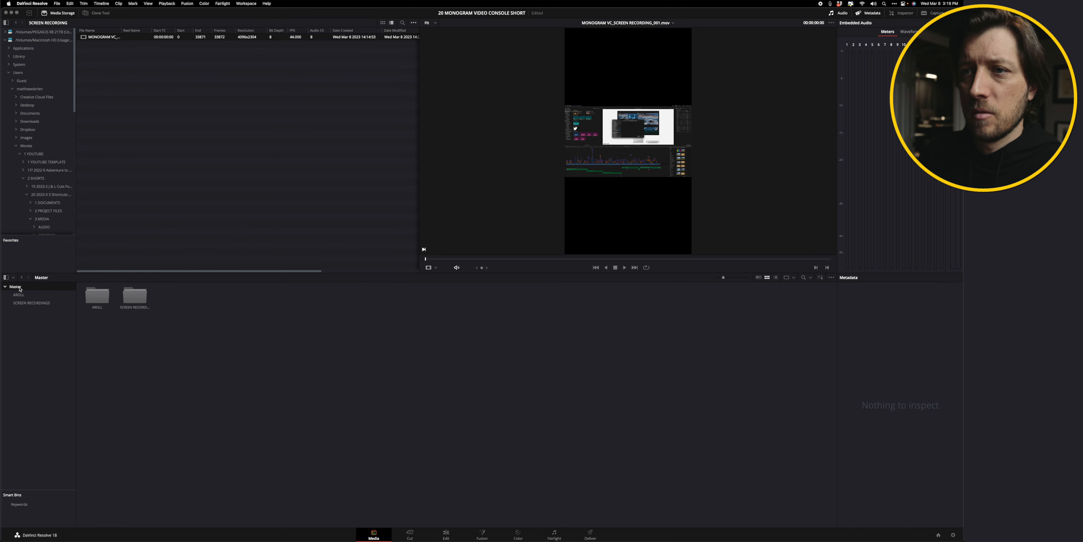
Open the AROLL and SCREEN RECORDINGS bins together in the media pool.
click(13, 278)
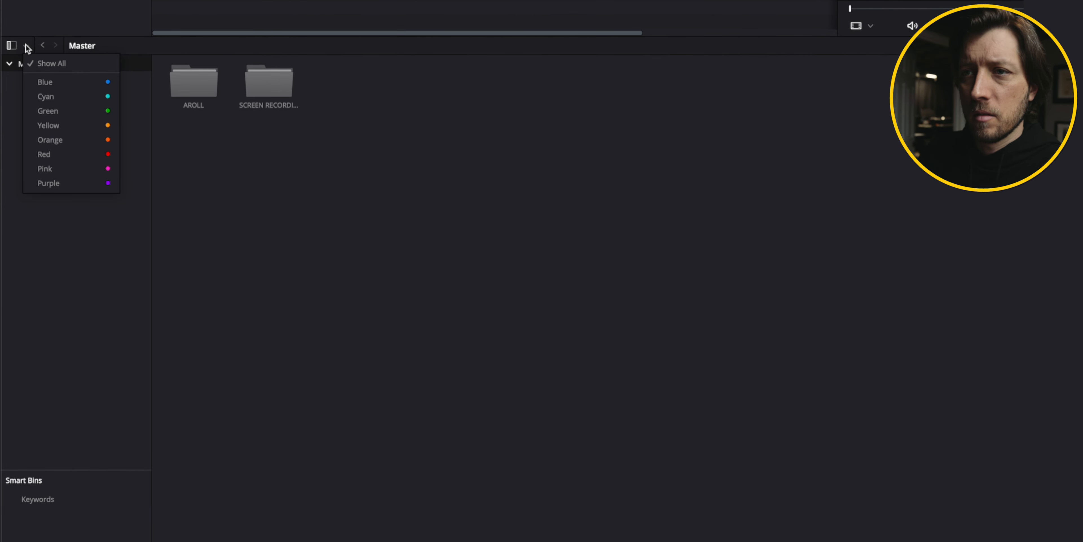
click(27, 47)
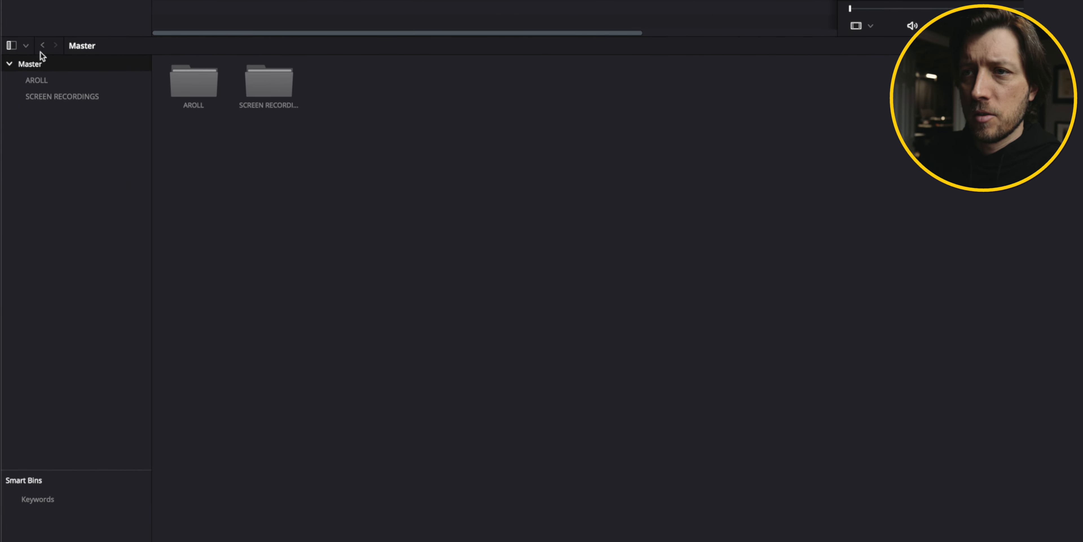
click(25, 48)
click(23, 42)
click(64, 80)
shift+click(88, 97)
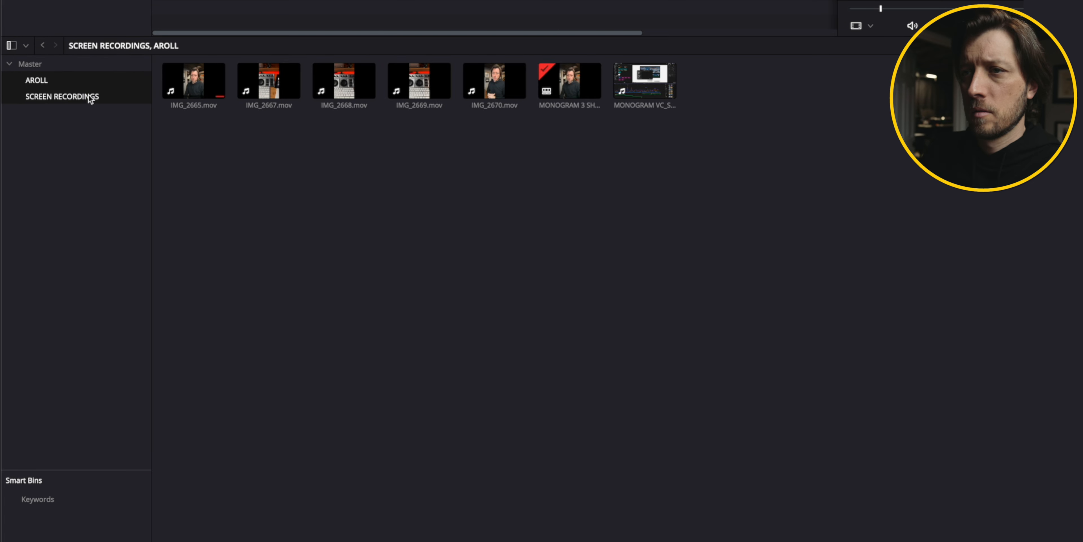
Select the screen recording and clips IMG_2667 to IMG_2669, start a new multicam clip from them and name it DEMO MULTI.
click(652, 82)
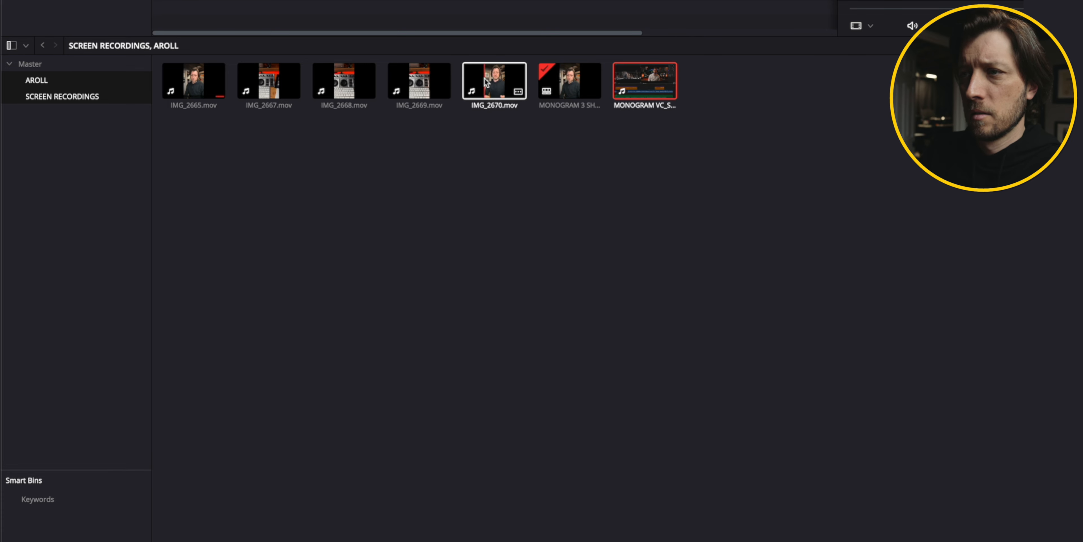
super+click(419, 81)
super+click(344, 81)
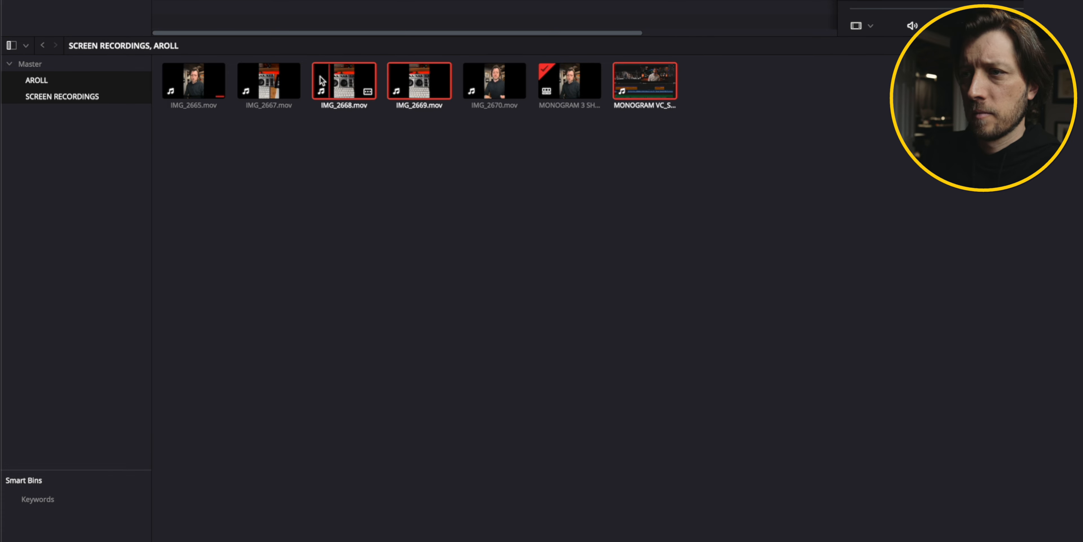
super+click(278, 81)
right_click(277, 81)
click(298, 95)
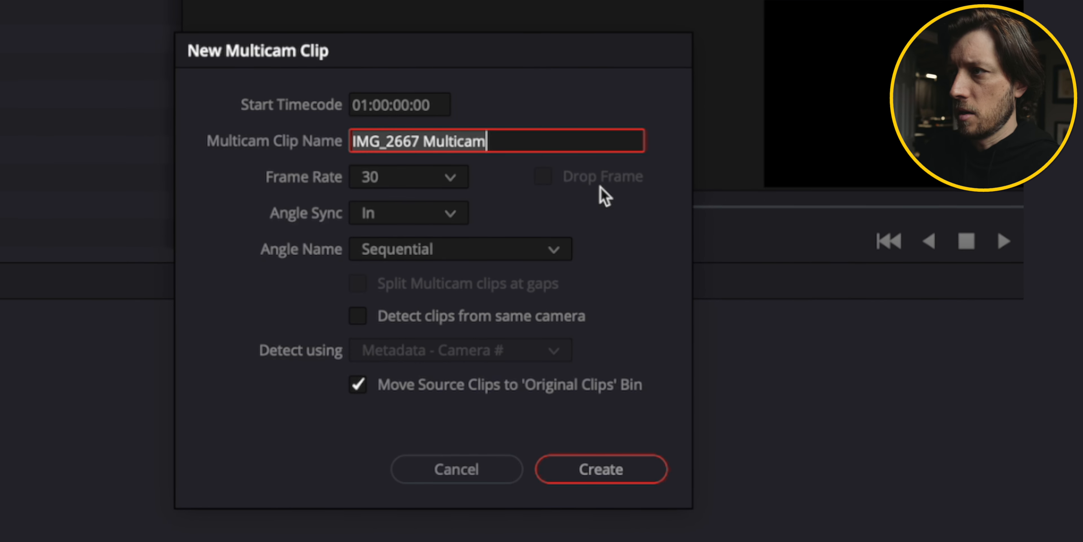
text(DEM)
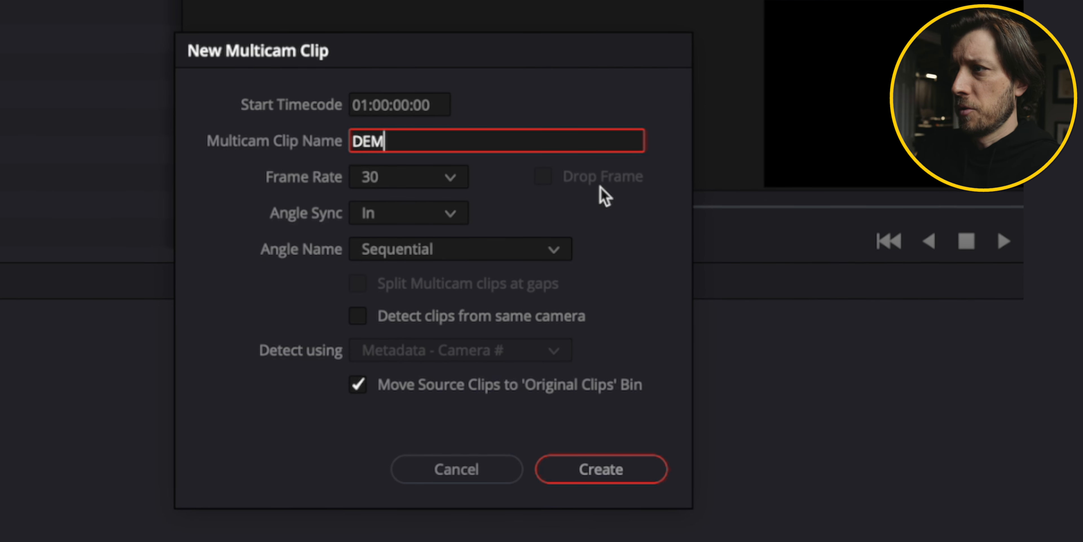
text(O MULTI)
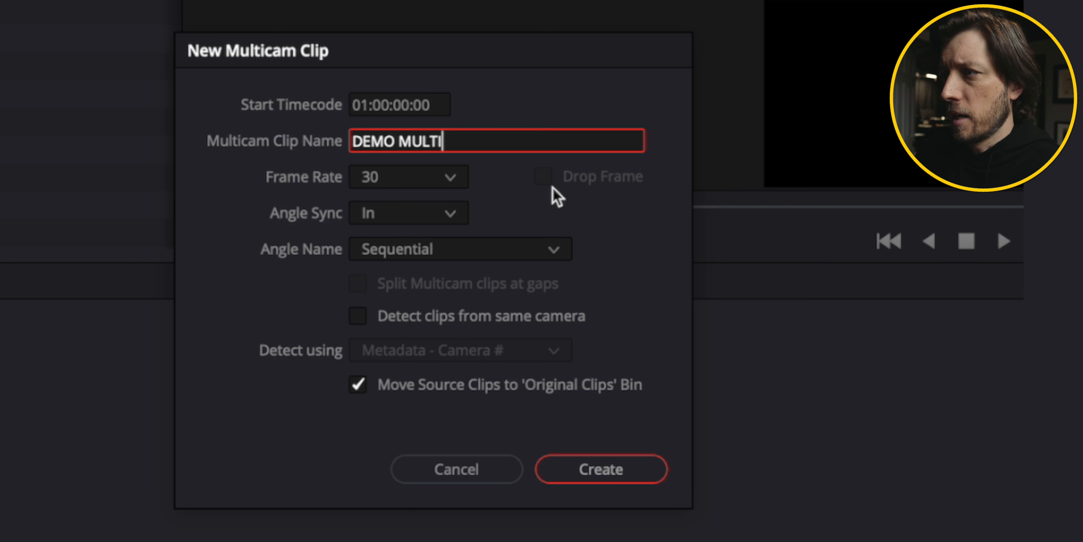
Set angle sync to Sound, enable detecting clips from the same camera, and create the multicam clip.
click(447, 219)
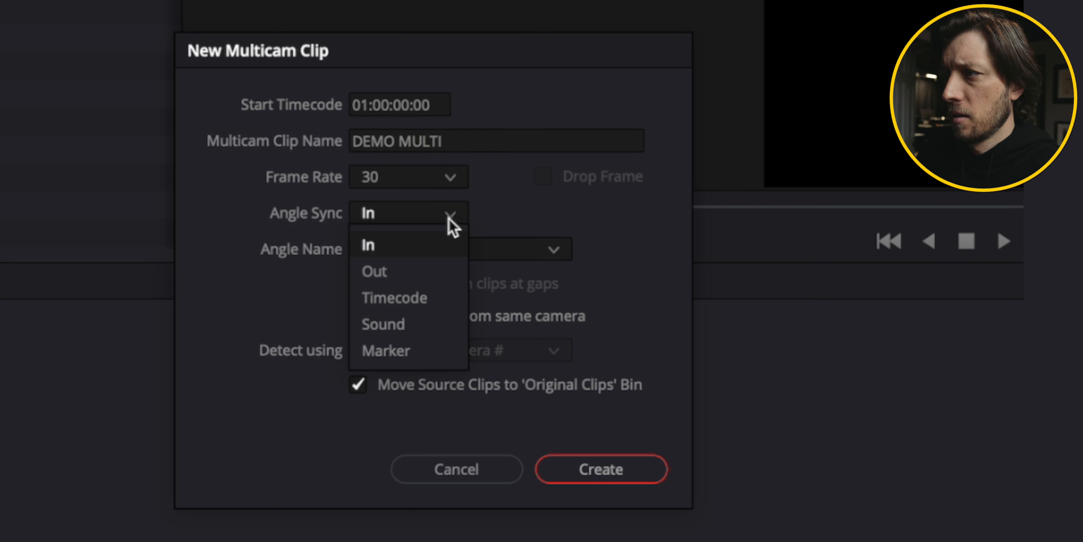
click(425, 325)
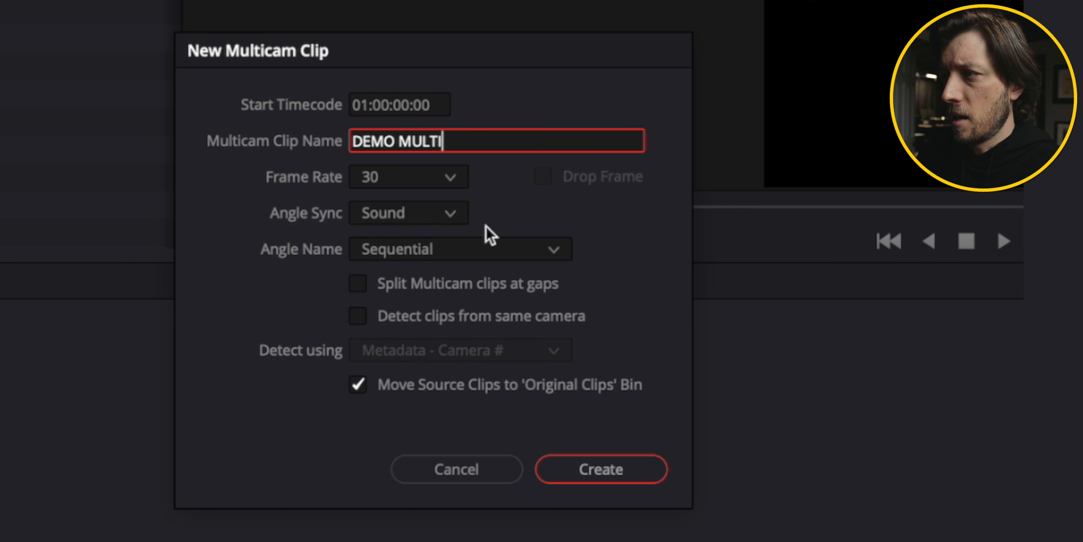
click(358, 316)
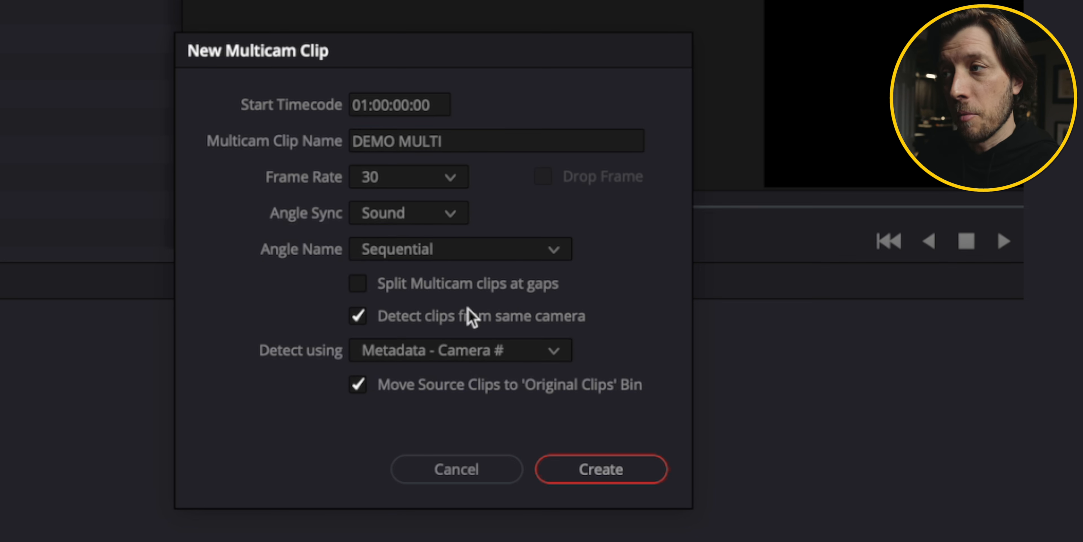
click(605, 473)
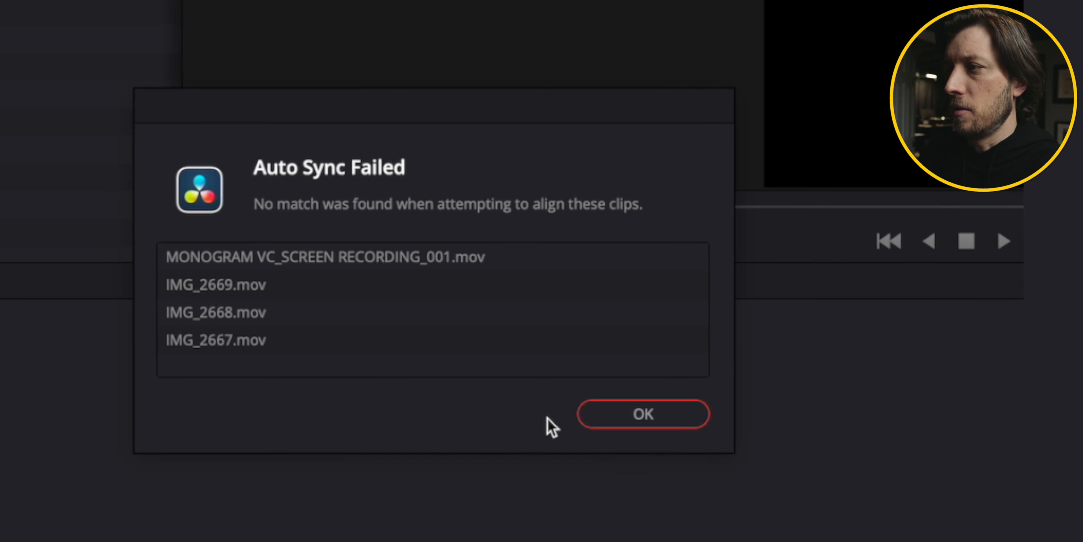
click(626, 408)
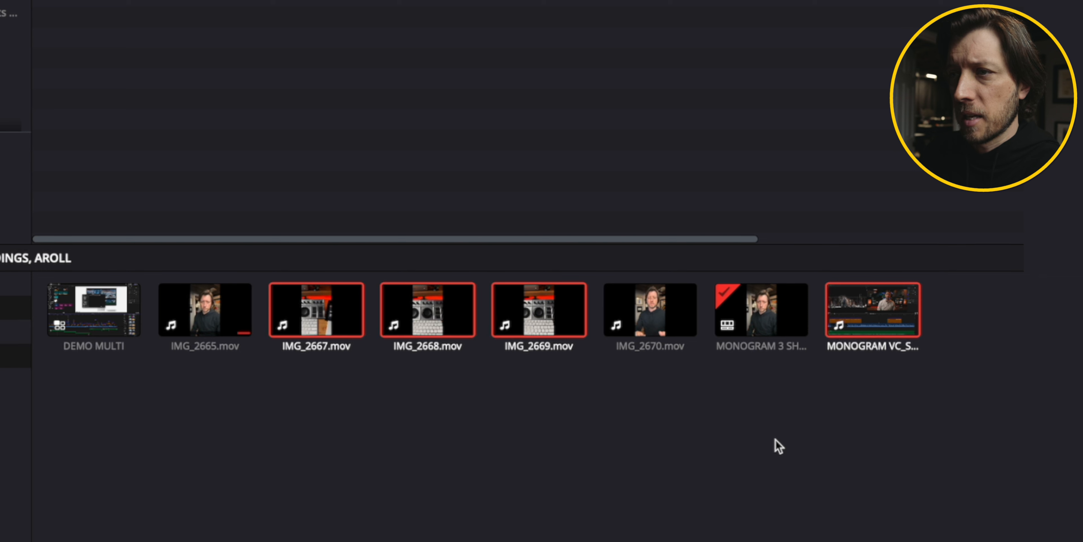
Append the DEMO MULTI multicam clip after IMG_2665 in the edit timeline.
click(100, 311)
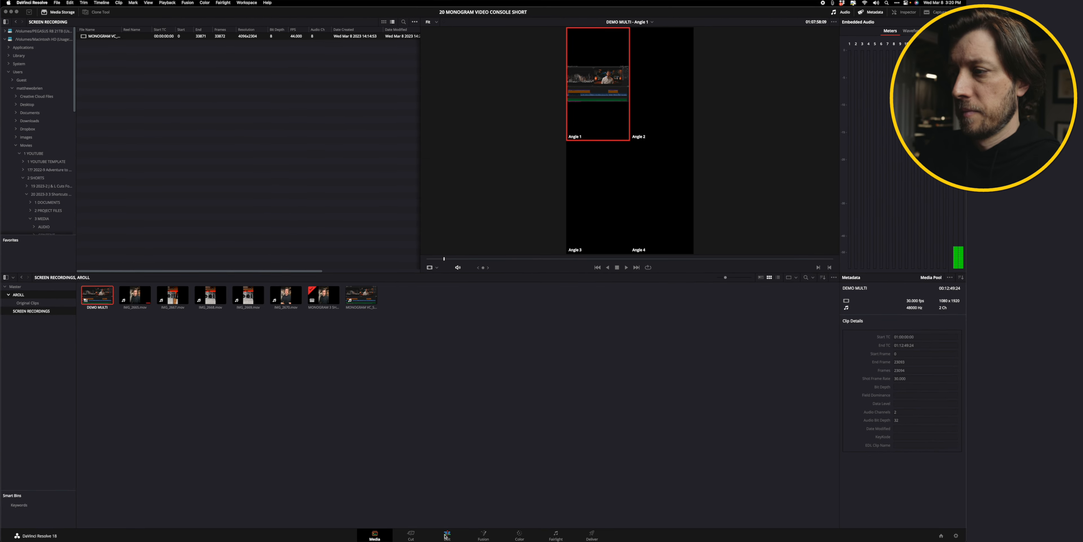
click(445, 535)
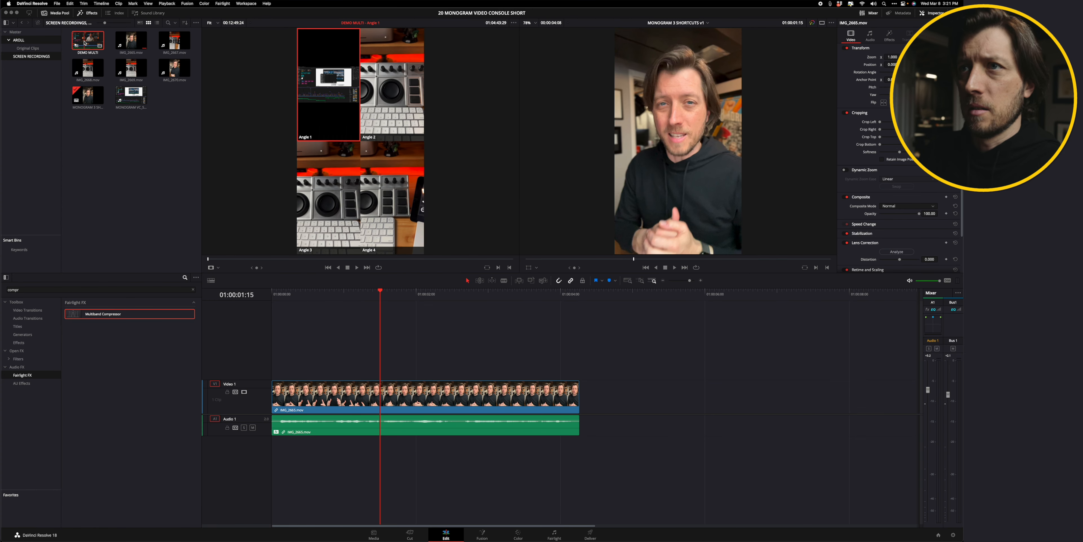
drag(88, 40, 588, 401)
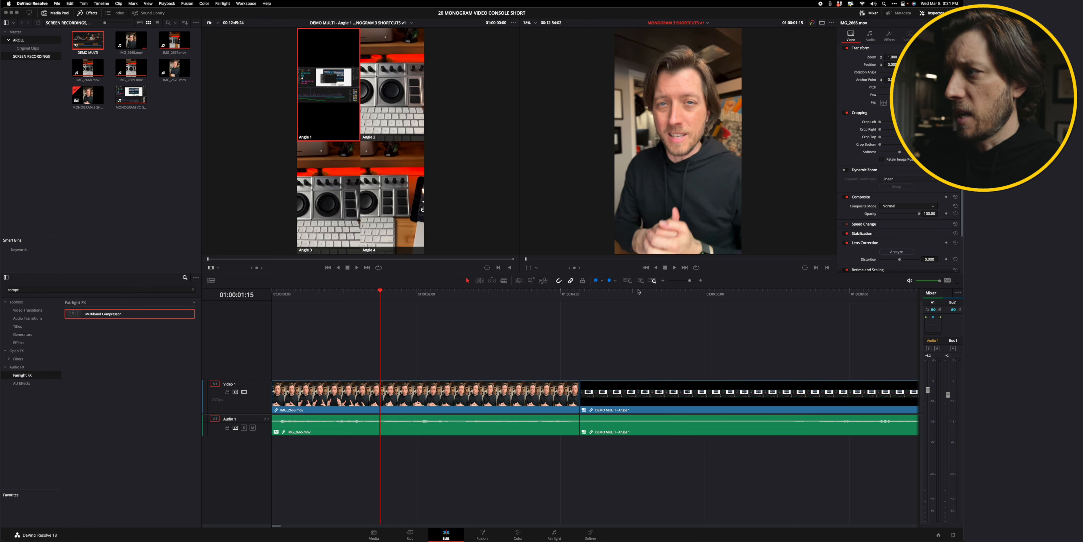
Open the DEMO MULTI multicam clip in its own timeline.
click(638, 357)
right_click(630, 390)
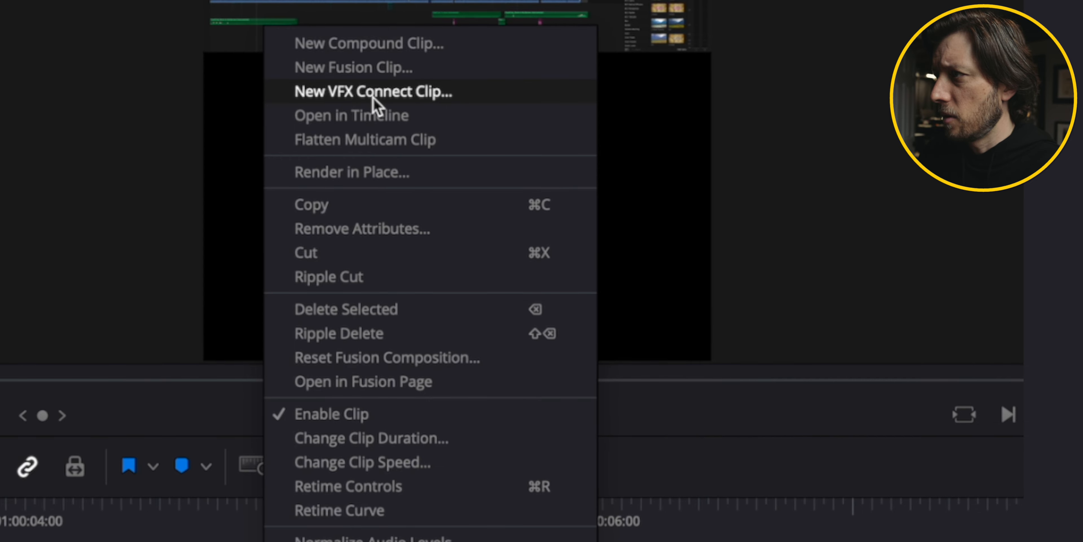
click(377, 117)
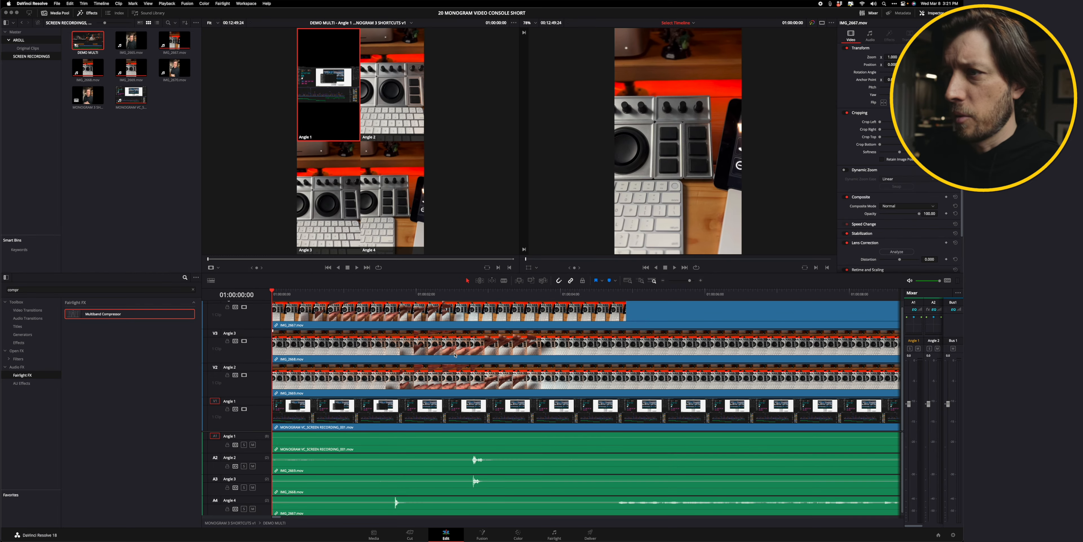
click(459, 306)
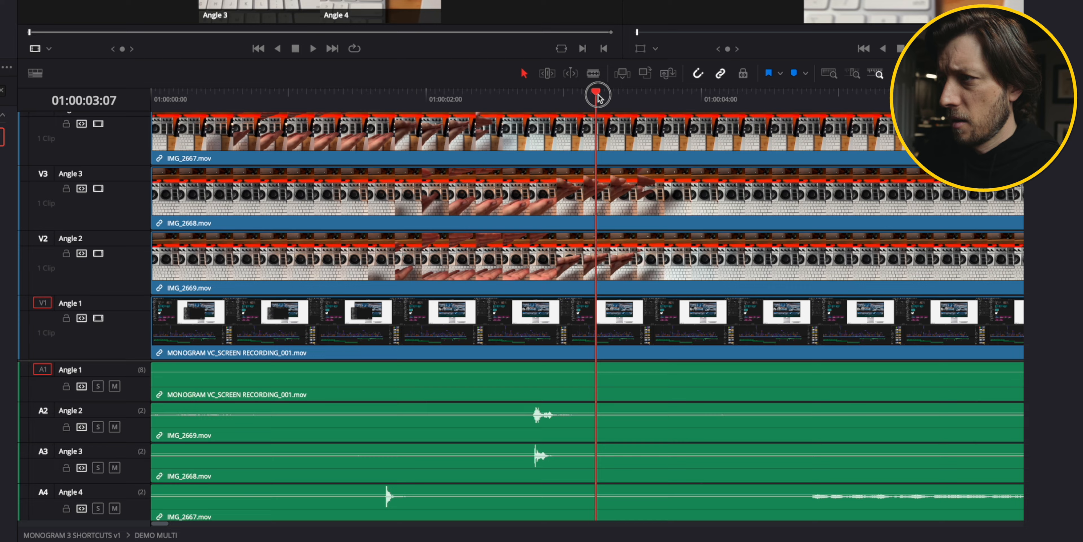
drag(598, 95, 593, 94)
key(super+minus)
key(super+minus)
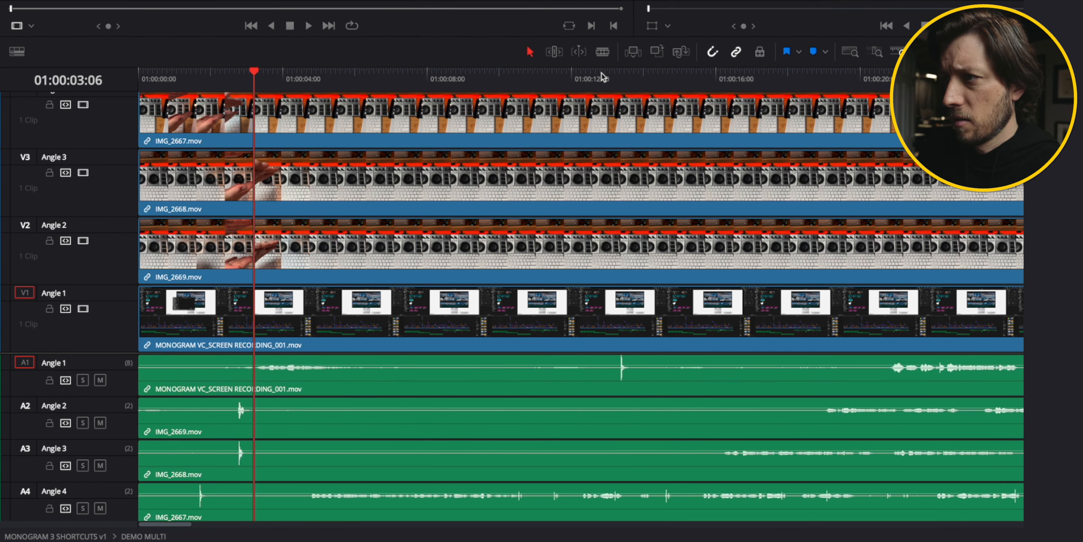
key(super+minus)
key(super+minus)
key(super+minus)
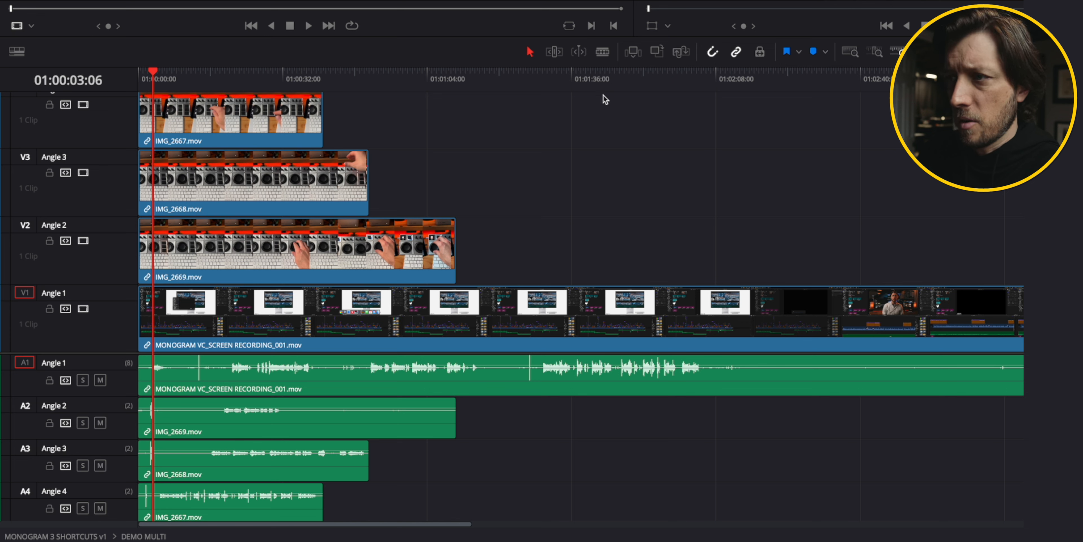
Arrange IMG_2667, IMG_2668 and IMG_2669 end to end on the Angle 2 track.
mouse_move(218, 131)
mouse_down()
mouse_move(264, 132)
mouse_move(219, 132)
mouse_up()
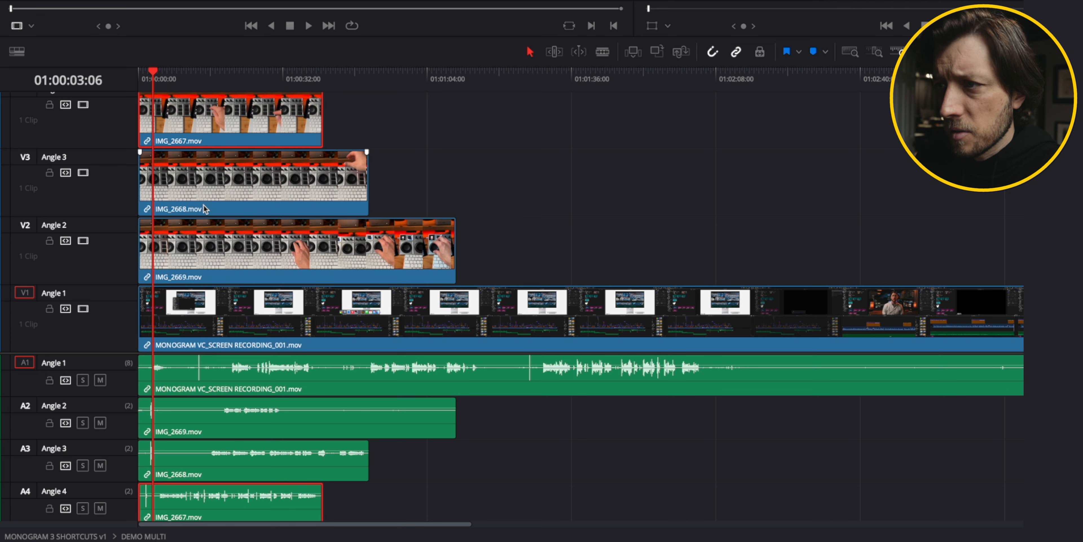
drag(207, 202, 391, 202)
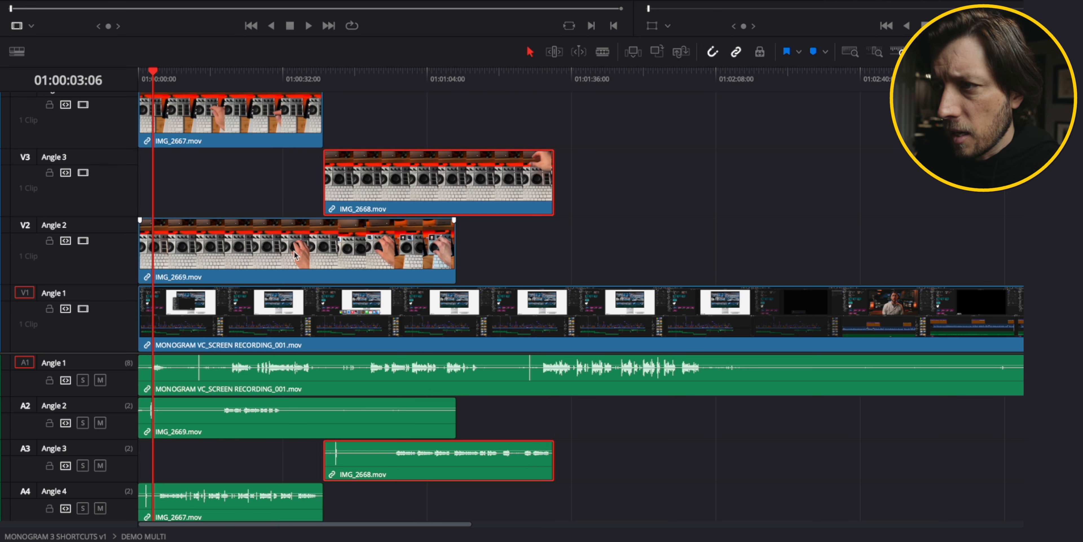
drag(323, 256, 705, 246)
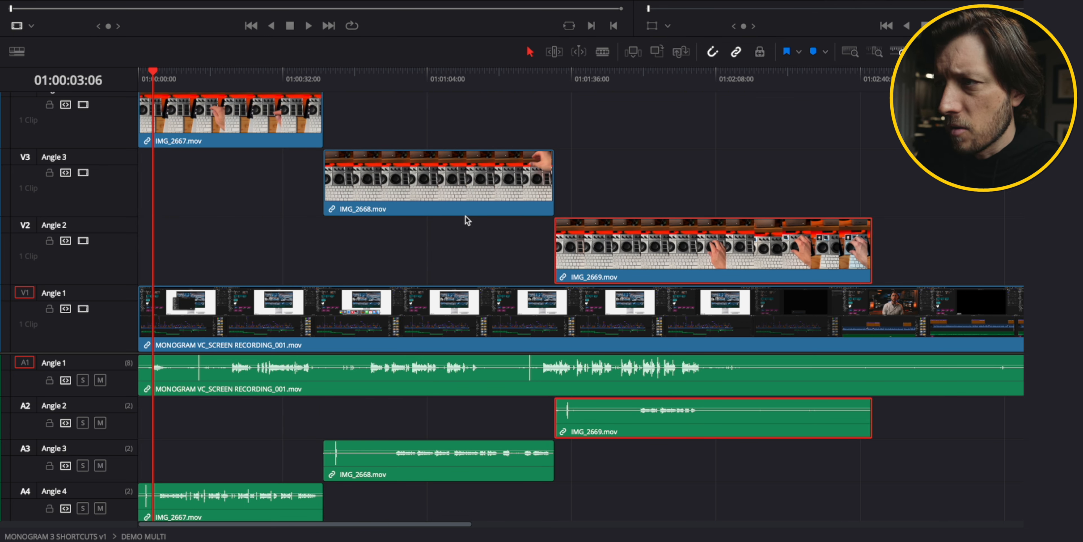
drag(213, 124, 213, 260)
drag(419, 178, 419, 248)
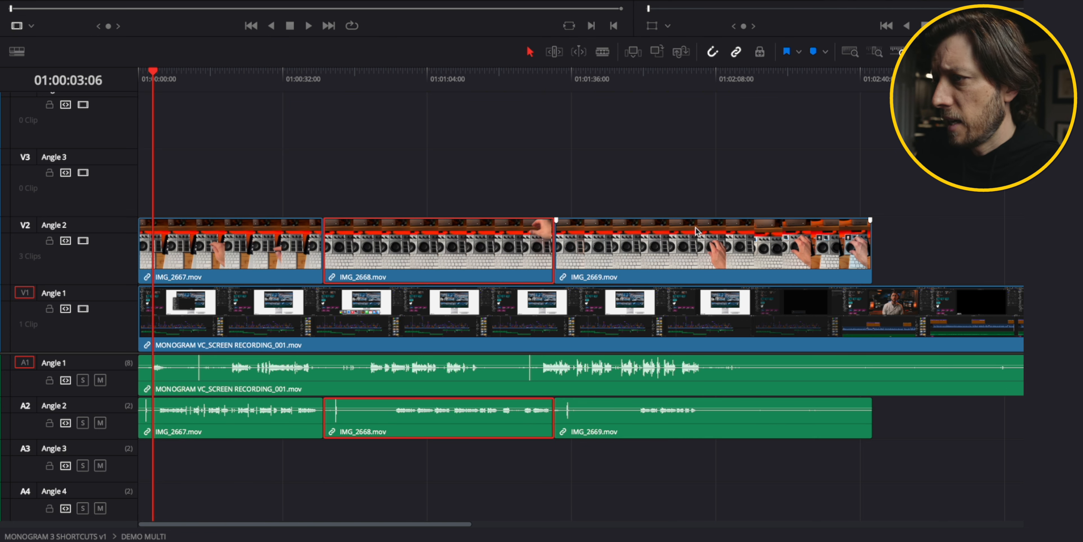
Disable the Angle 2 video and mute its audio, then play back the multicam timeline.
drag(164, 67, 182, 72)
click(84, 241)
key(shift+Right)
key(shift+Right)
key(shift+Right)
key(shift+Right)
key(space)
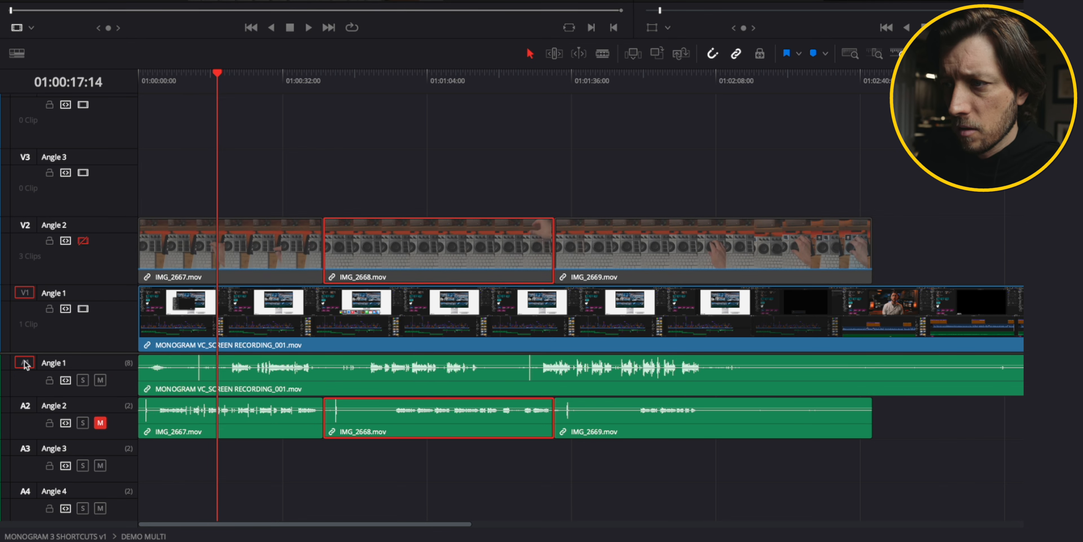
Play and scrub through the multicam timeline to compare the angles' audio.
click(202, 168)
key(space)
click(235, 73)
drag(257, 76, 563, 77)
key(l)
key(l)
key(l)
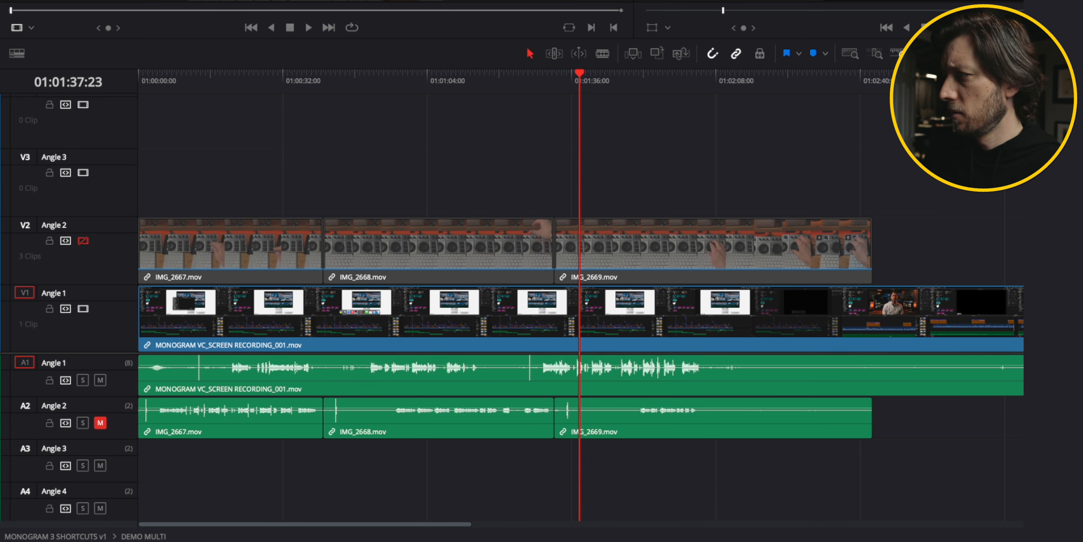
drag(595, 78, 196, 78)
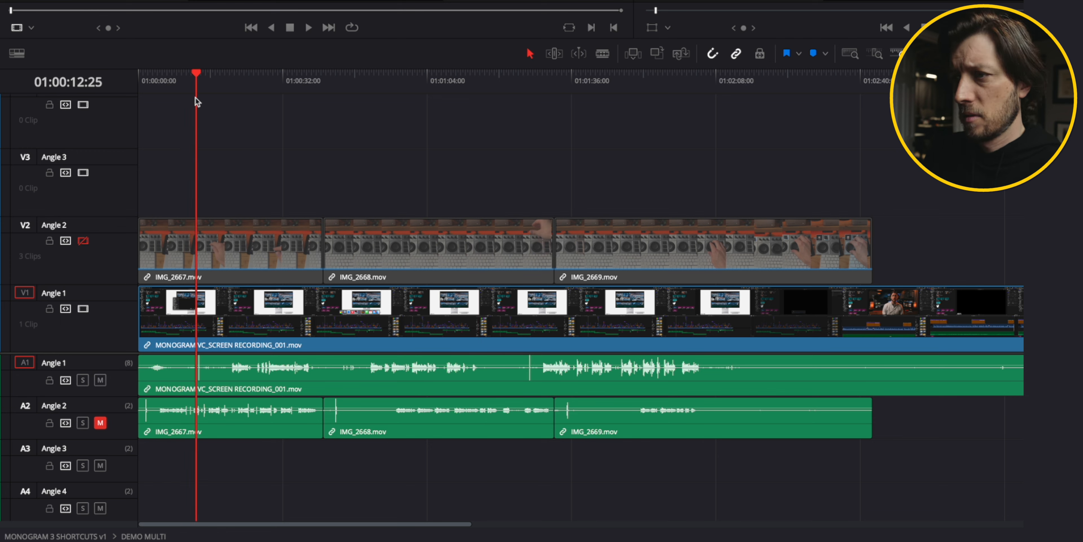
key(space)
click(273, 74)
key(space)
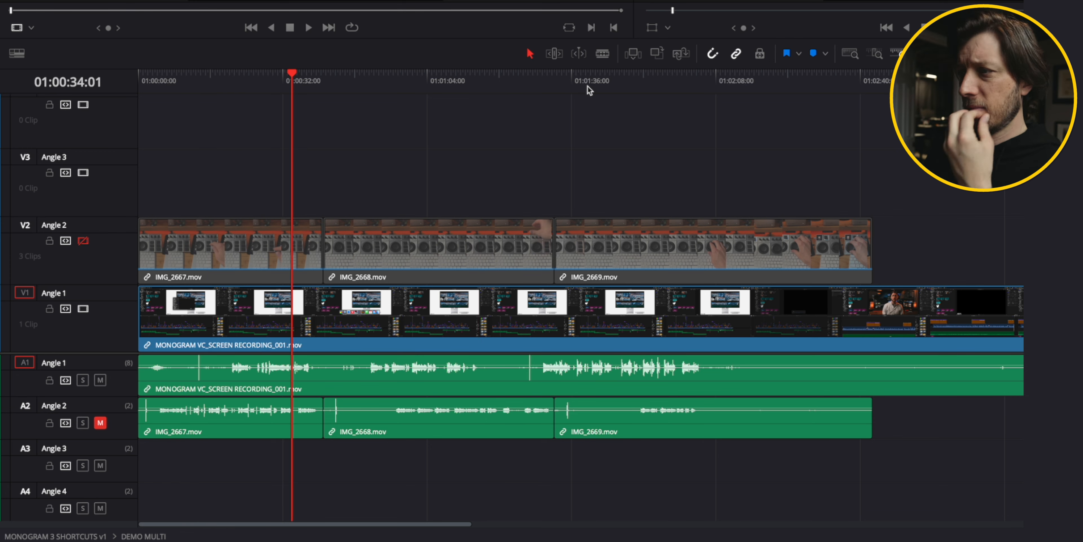
Try nudging IMG_2667 along the Angle 2 track, then undo the move.
click(201, 80)
key(super+equal)
key(super+equal)
key(super+equal)
key(super+equal)
click(739, 79)
key(super+minus)
key(super+minus)
key(super+minus)
key(super+minus)
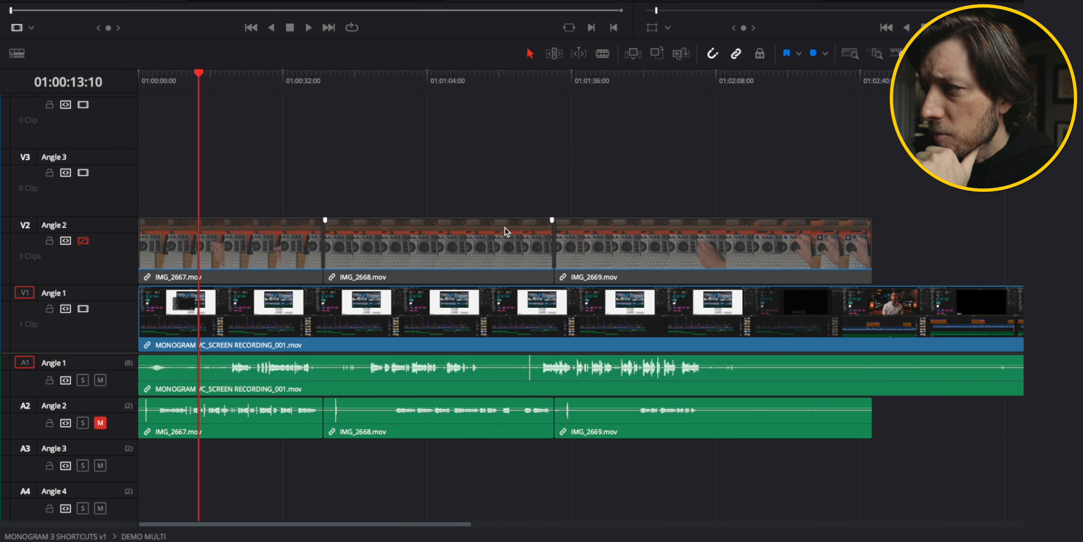
drag(265, 242, 337, 242)
key(super+z)
Shift IMG_2668 and IMG_2669 far to the right and slide IMG_2667 later along the Angle 2 track.
drag(403, 183, 597, 248)
drag(597, 248, 980, 248)
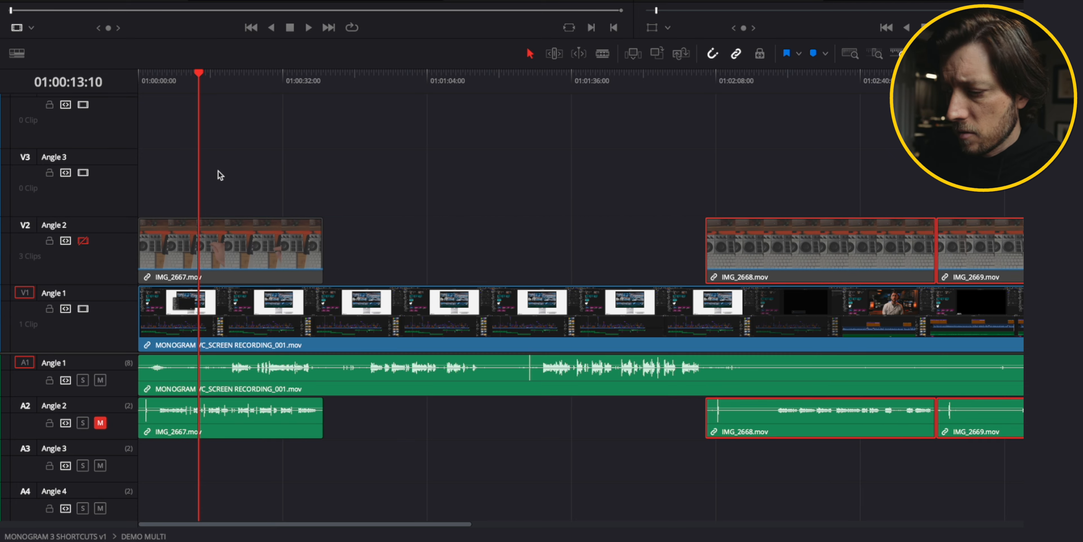
key(super+equal)
key(super+equal)
drag(330, 236, 537, 234)
key(super+equal)
key(super+equal)
key(super+equal)
Fine-nudge IMG_2667 to sync its audio with the screen recording.
click(294, 79)
click(427, 237)
drag(427, 237, 436, 237)
key(super+minus)
key(super+minus)
key(super+minus)
key(super+minus)
key(super+minus)
click(527, 80)
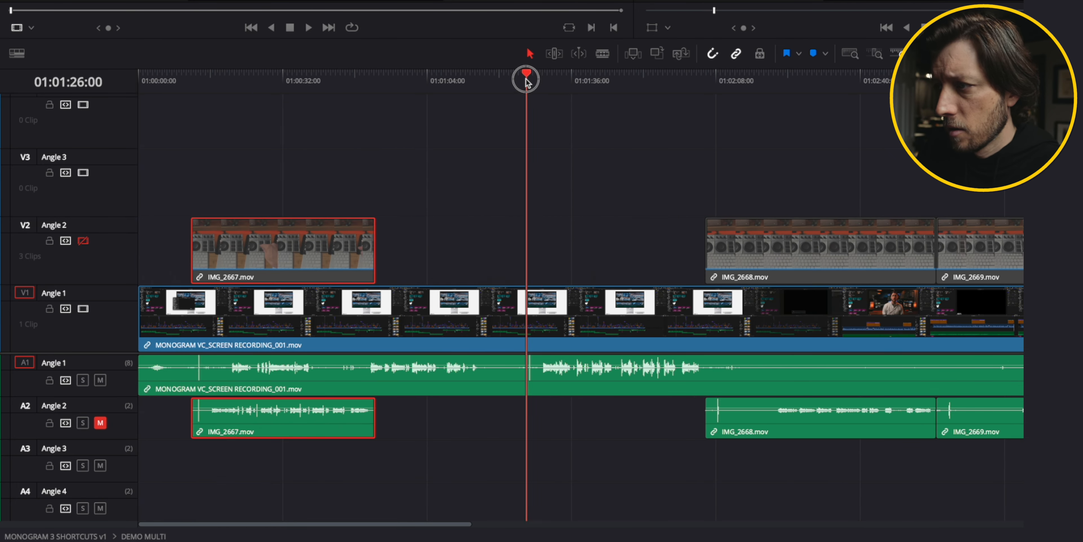
Slide IMG_2668 and IMG_2669 into sync with the screen recording's waveform.
key(super+equal)
key(super+equal)
key(super+minus)
key(super+minus)
drag(799, 236, 610, 236)
key(super+equal)
Continue repositioning the Angle 2 clips against the screen recording's waveform.
key(super+equal)
key(super+equal)
key(super+equal)
key(super+equal)
key(super+equal)
drag(730, 234, 1010, 252)
click(621, 174)
key(super+minus)
key(super+minus)
key(super+minus)
key(super+minus)
key(super+minus)
key(super+minus)
click(704, 83)
key(super+equal)
key(super+equal)
key(super+equal)
drag(218, 249, 709, 230)
Move IMG_2669 near the end of the screen recording and nudge it into sync.
key(super+equal)
key(super+equal)
key(super+equal)
click(516, 176)
key(super+minus)
key(super+minus)
key(super+minus)
key(super+minus)
key(super+minus)
key(super+minus)
key(super+minus)
scroll(541, 257, right, 10)
drag(168, 248, 1081, 185)
scroll(589, 193, right, 5)
Switch back to the MONOGRAM 3 SHORTCUTS v1 timeline.
key(super+equal)
key(super+equal)
drag(385, 194, 448, 261)
click(373, 81)
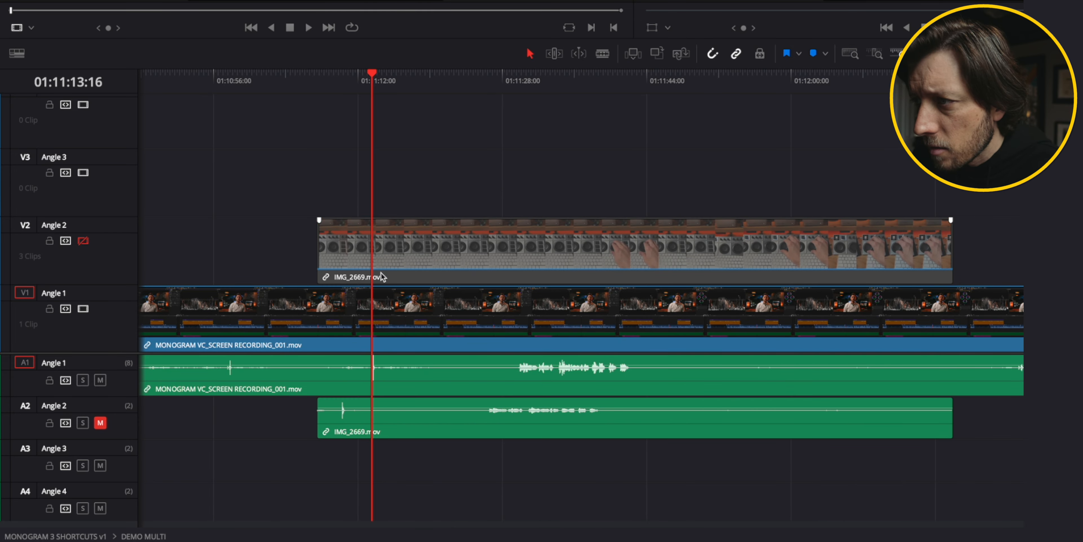
drag(382, 274, 413, 274)
key(super+equal)
key(super+equal)
key(super+equal)
key(super+equal)
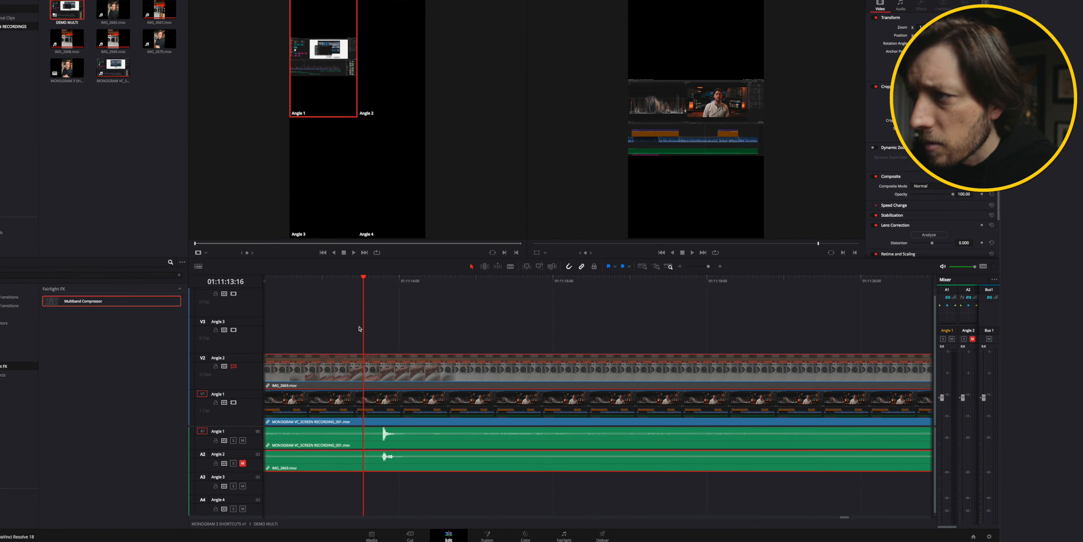
key(super+minus)
key(super+minus)
key(super+minus)
key(super+minus)
key(super+minus)
key(super+minus)
key(super+minus)
click(234, 366)
click(243, 463)
click(372, 349)
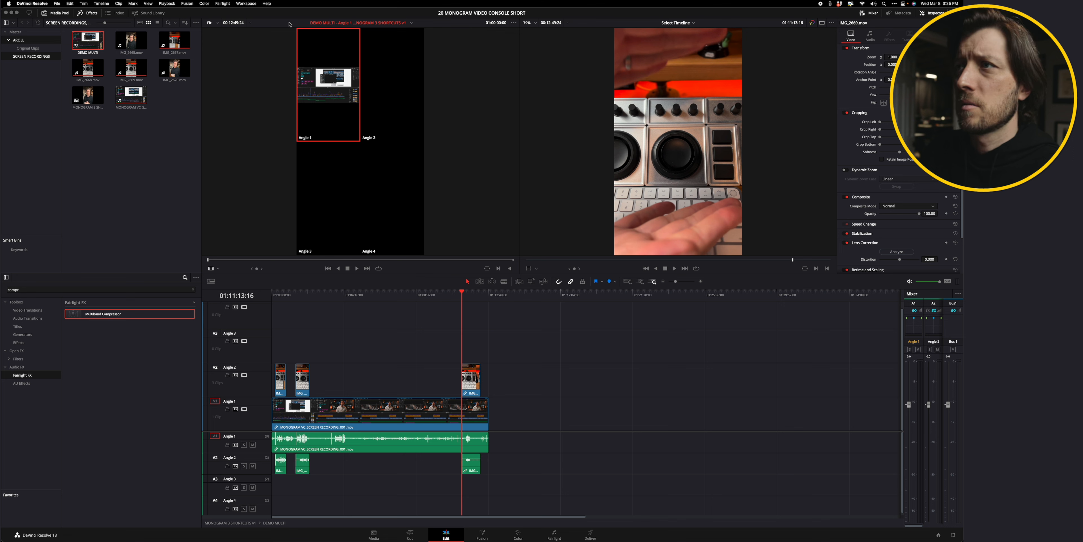
click(411, 23)
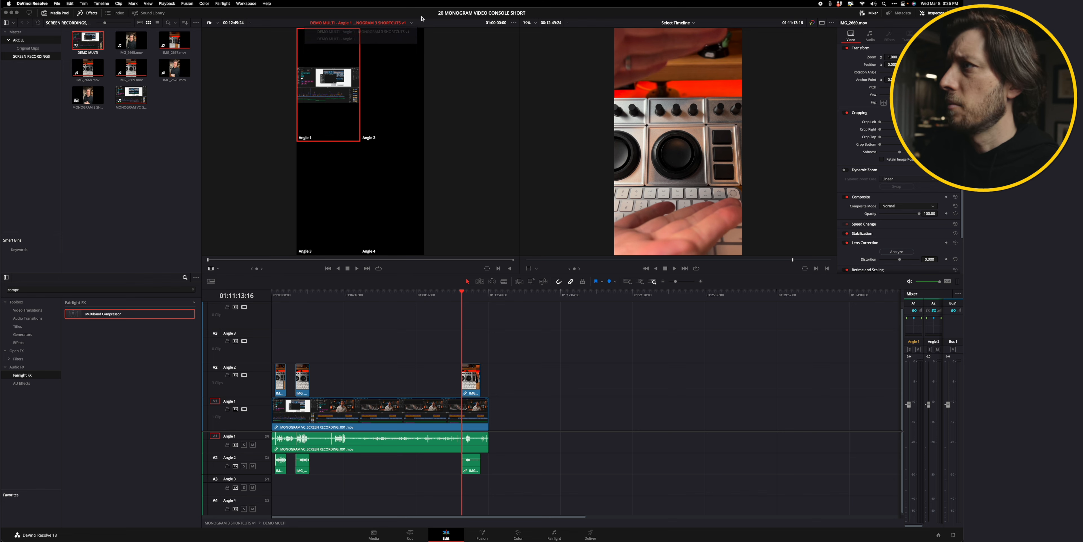
click(686, 23)
click(694, 32)
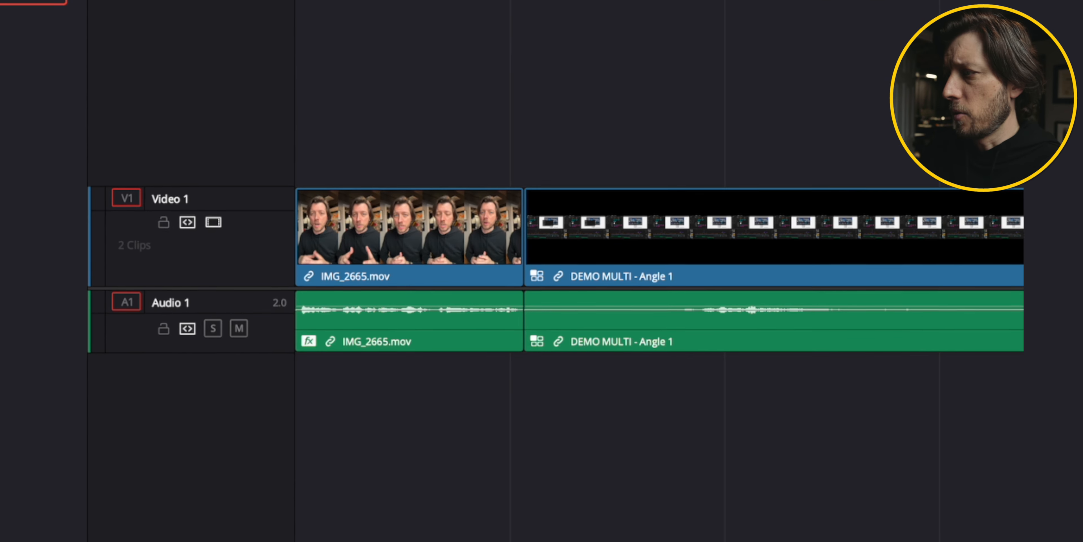
scroll(633, 221, right, 10)
scroll(685, 103, right, 10)
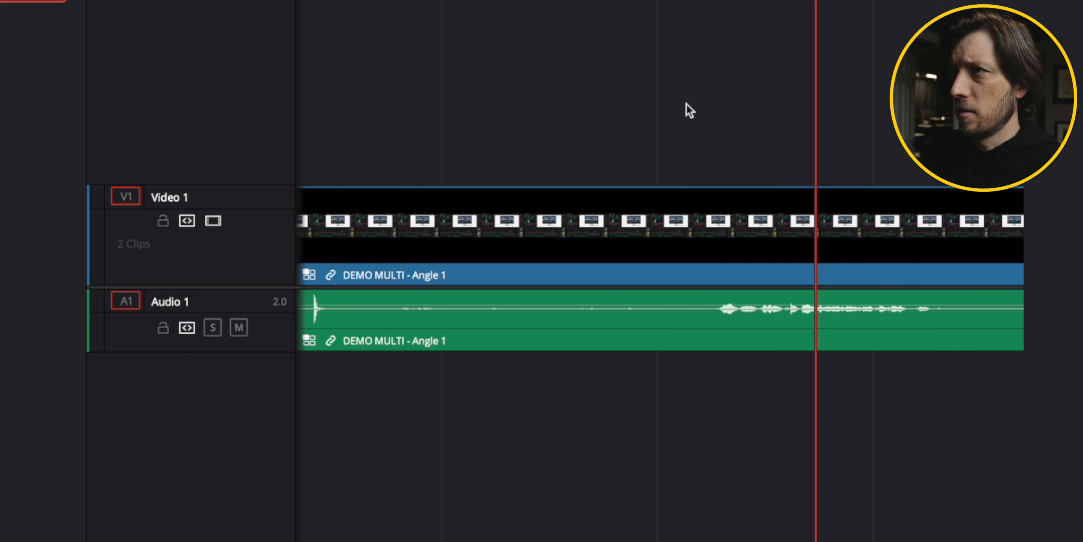
scroll(685, 104, left, 10)
scroll(626, 96, left, 3)
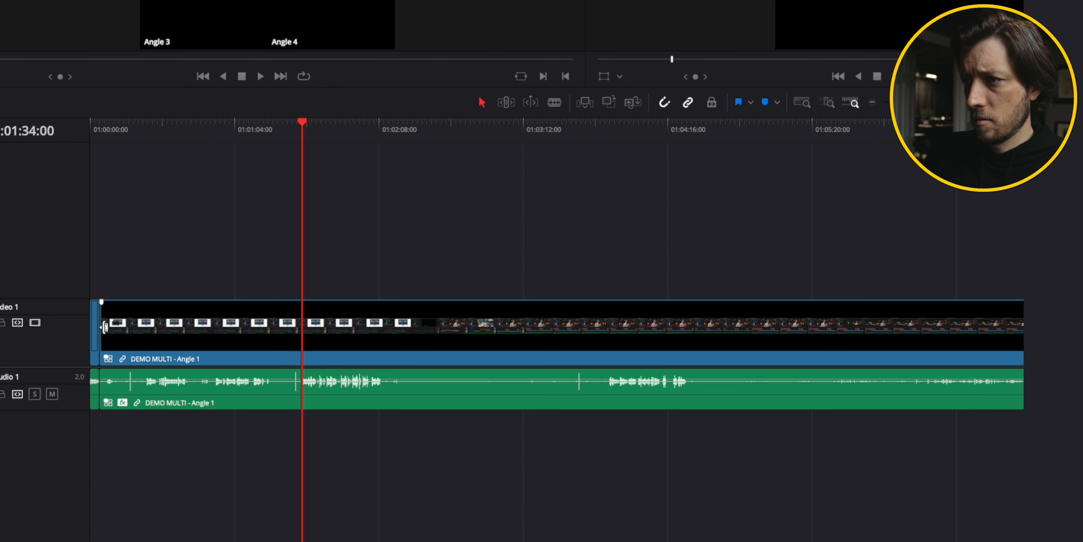
Move the DEMO MULTI multicam clip along the timeline so it starts at the playhead.
drag(264, 389, 370, 389)
drag(293, 327, 302, 327)
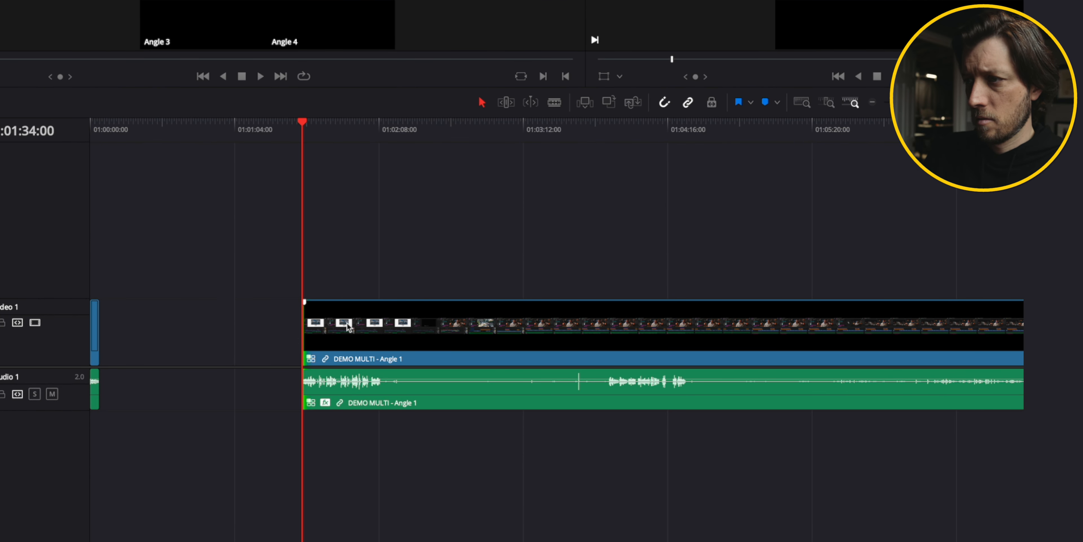
click(233, 333)
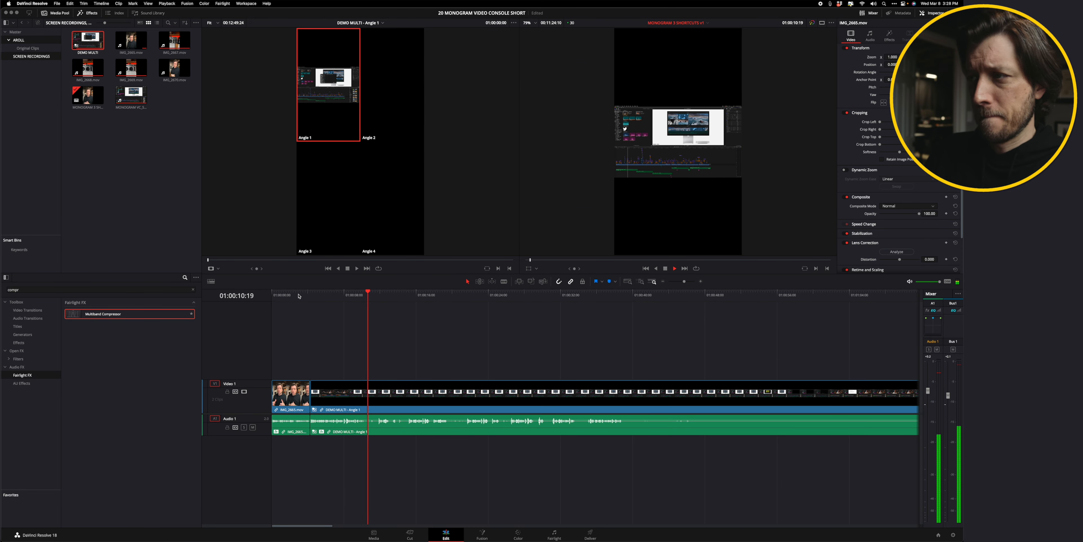
Place the playhead about ten seconds in and blade the DEMO MULTI clip there, then play from the cut.
click(349, 293)
key(b)
click(348, 293)
click(359, 396)
key(l)
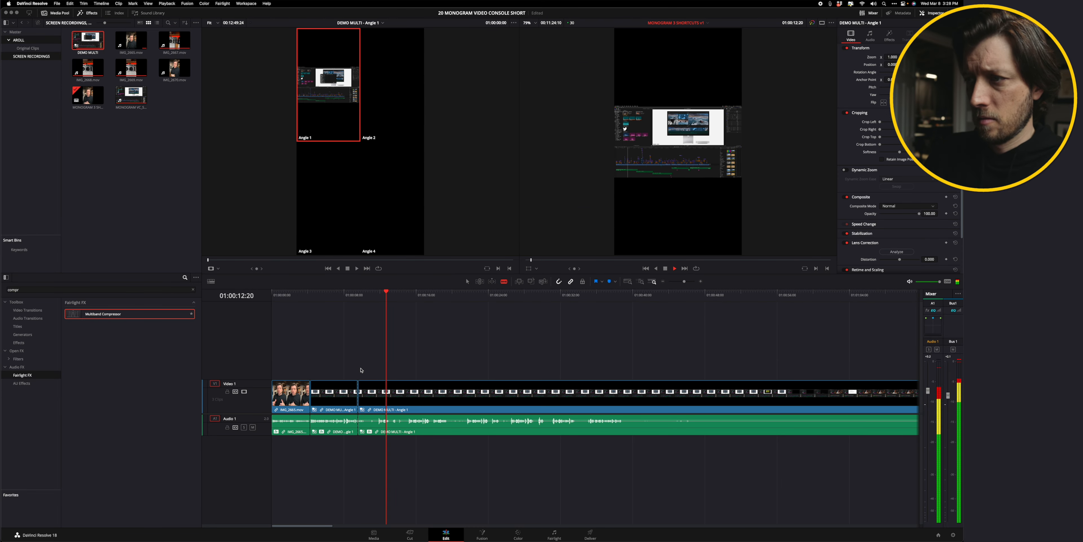
key(l)
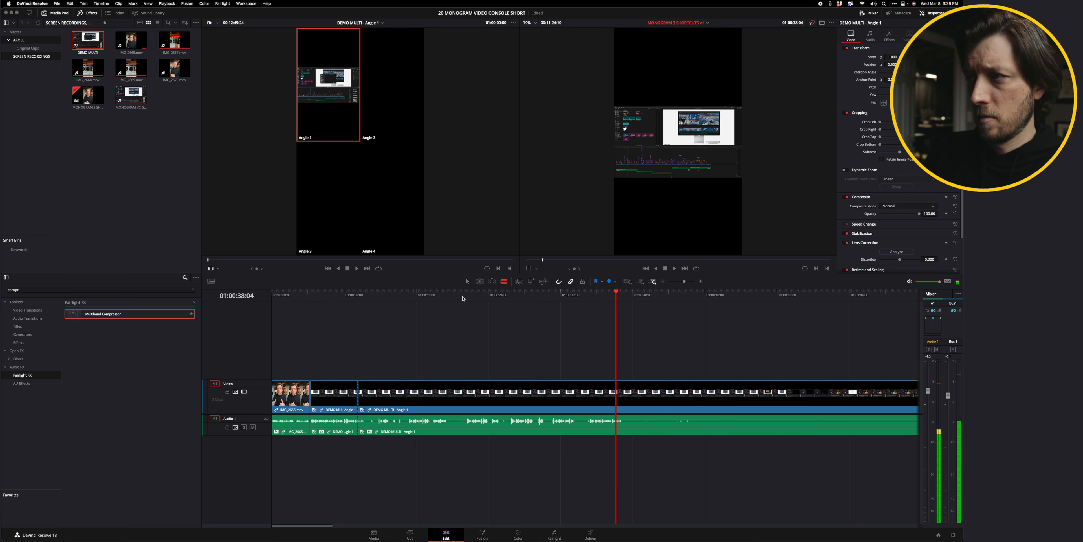
Switch to Trim Edit mode and trim the cut between the two DEMO MULTI segments later.
drag(475, 293, 510, 295)
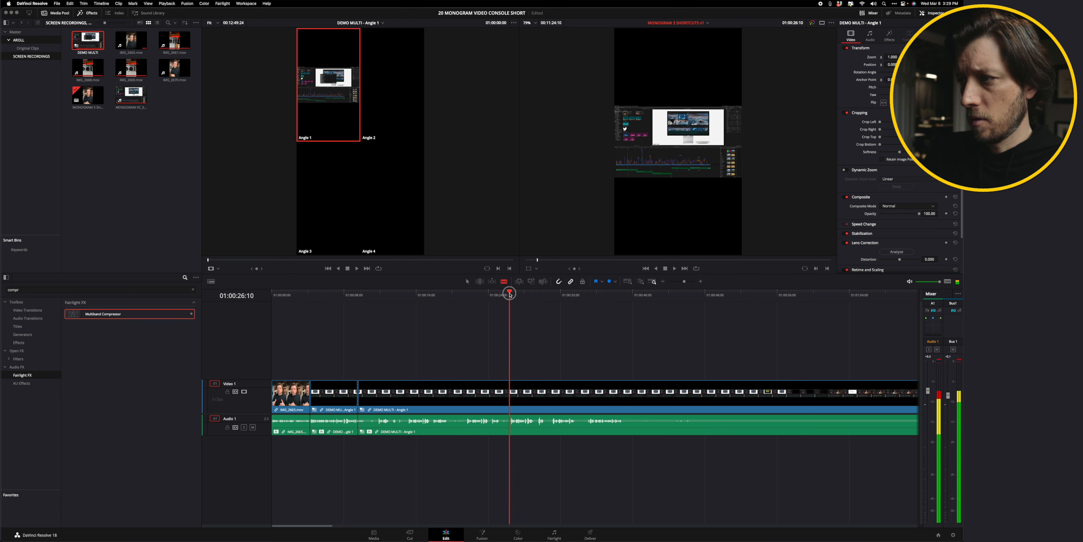
click(480, 282)
click(492, 282)
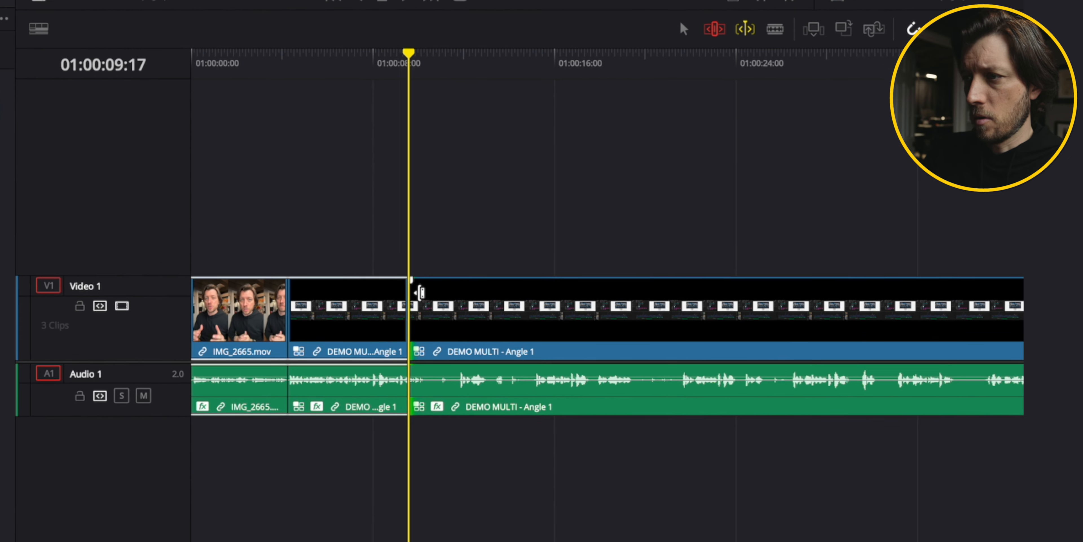
drag(365, 386, 398, 386)
drag(513, 288, 702, 281)
click(411, 196)
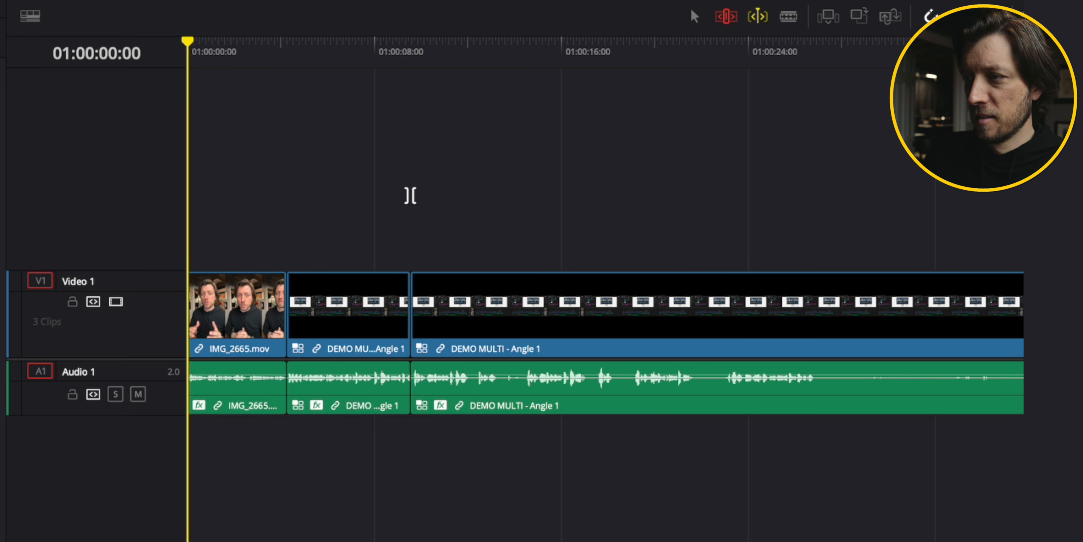
Play back the timeline around the new cut and park the playhead at the edit point.
key(space)
key(space)
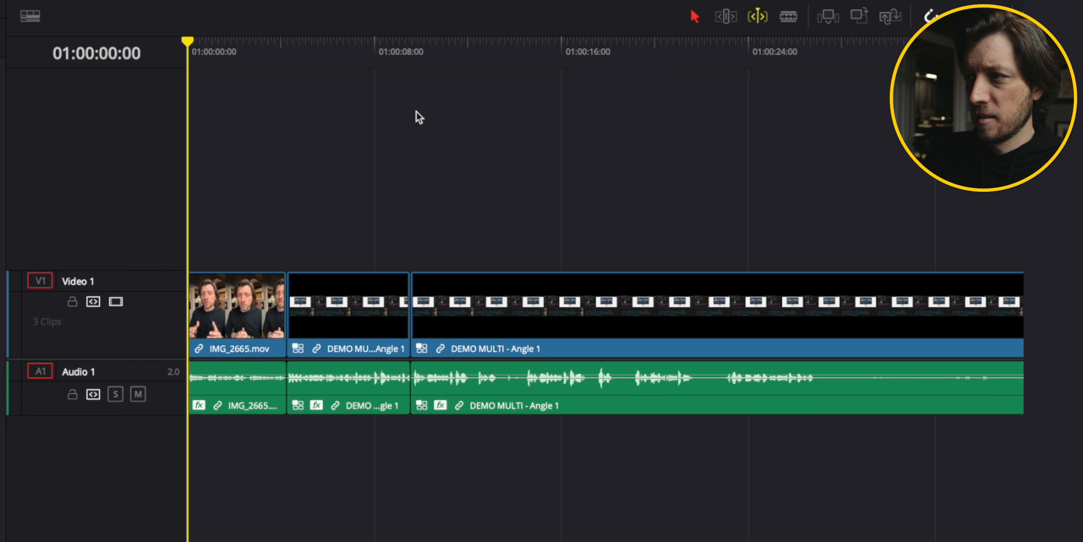
key(space)
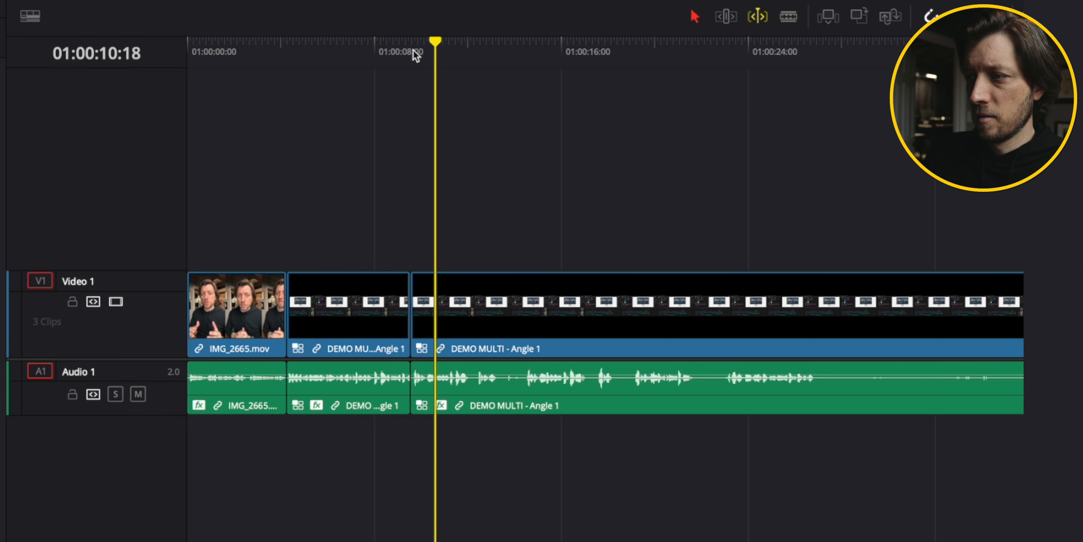
click(413, 50)
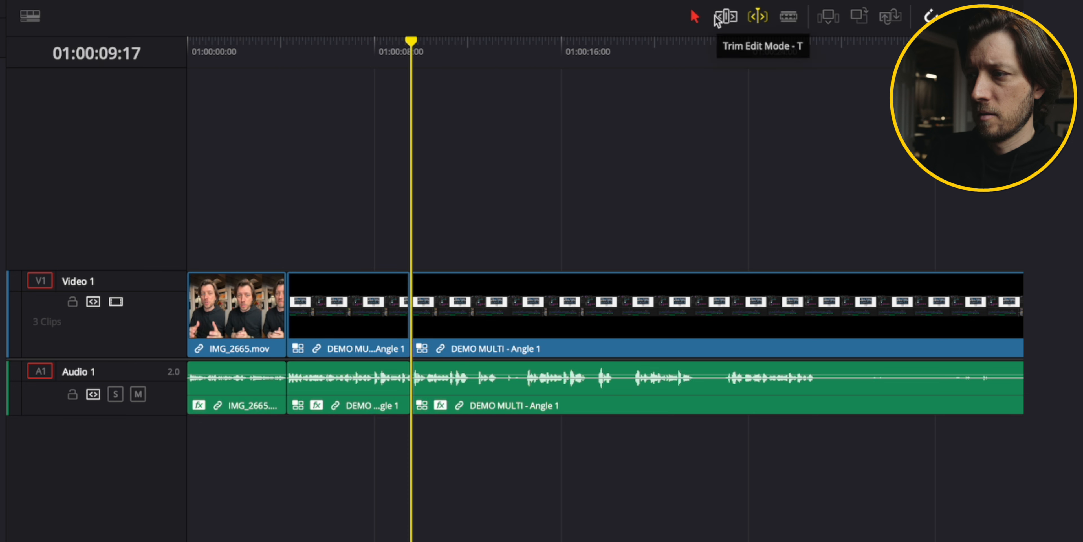
click(758, 17)
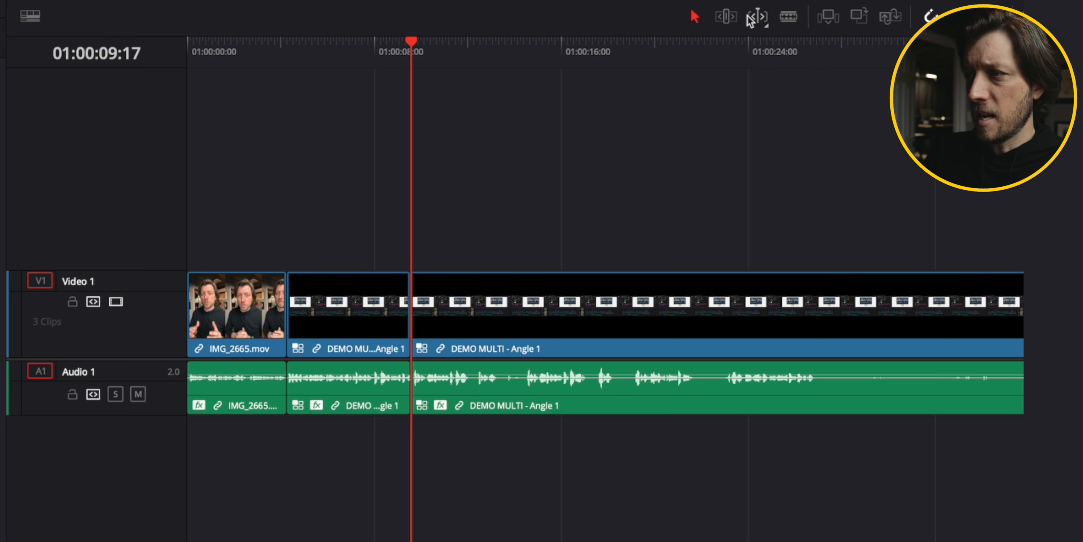
drag(419, 300, 485, 299)
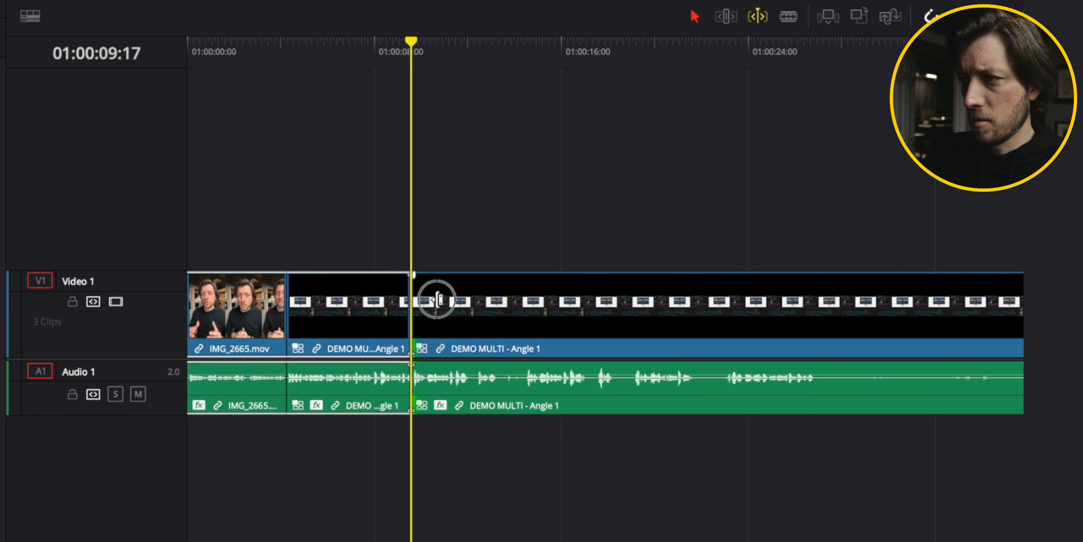
key(ctrl+z)
key(ctrl+z)
key(super+z)
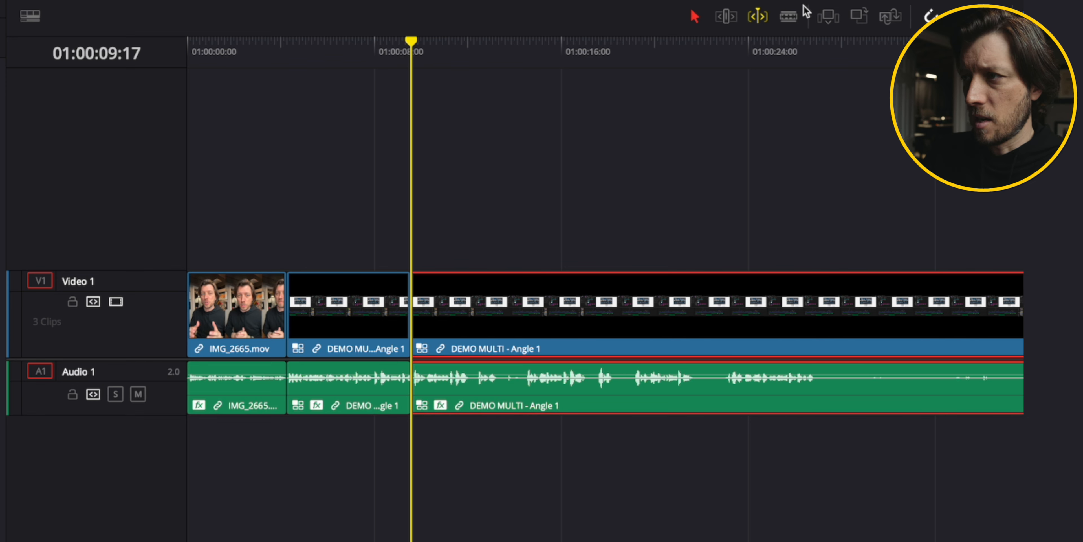
Set the timeline to Trim Edit mode with Dynamic Trim enabled.
click(789, 18)
click(758, 16)
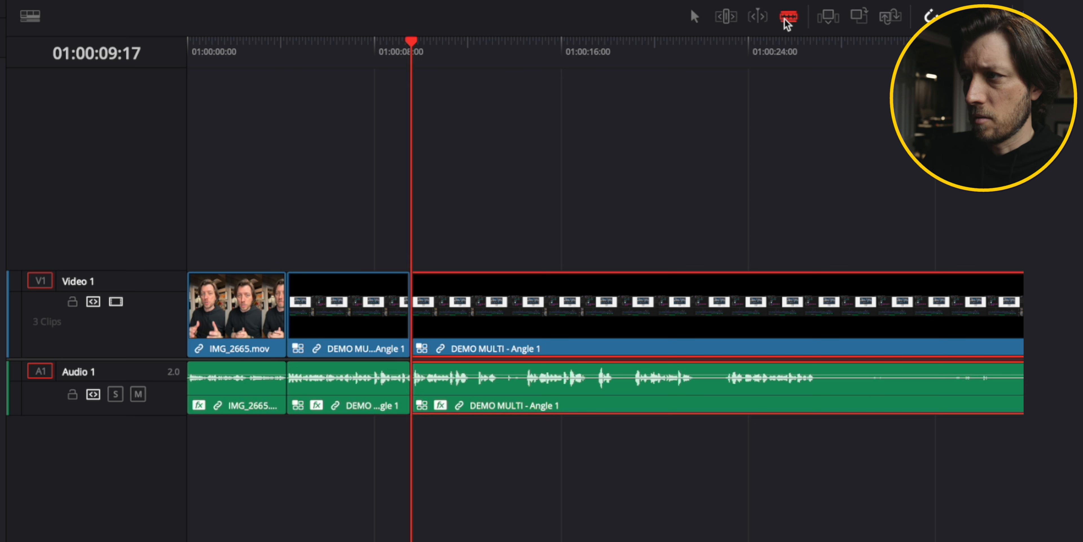
click(758, 18)
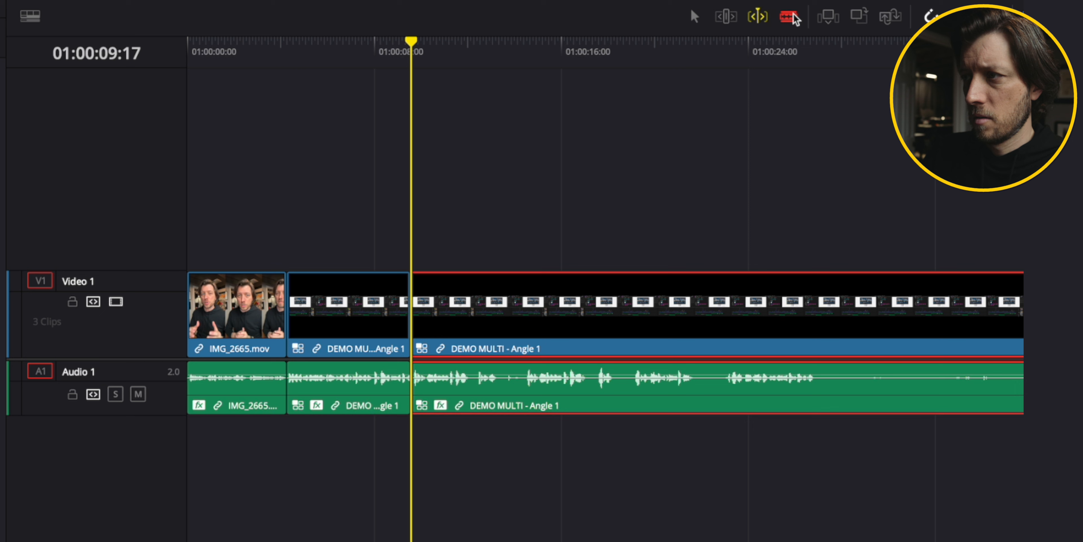
click(758, 17)
click(758, 19)
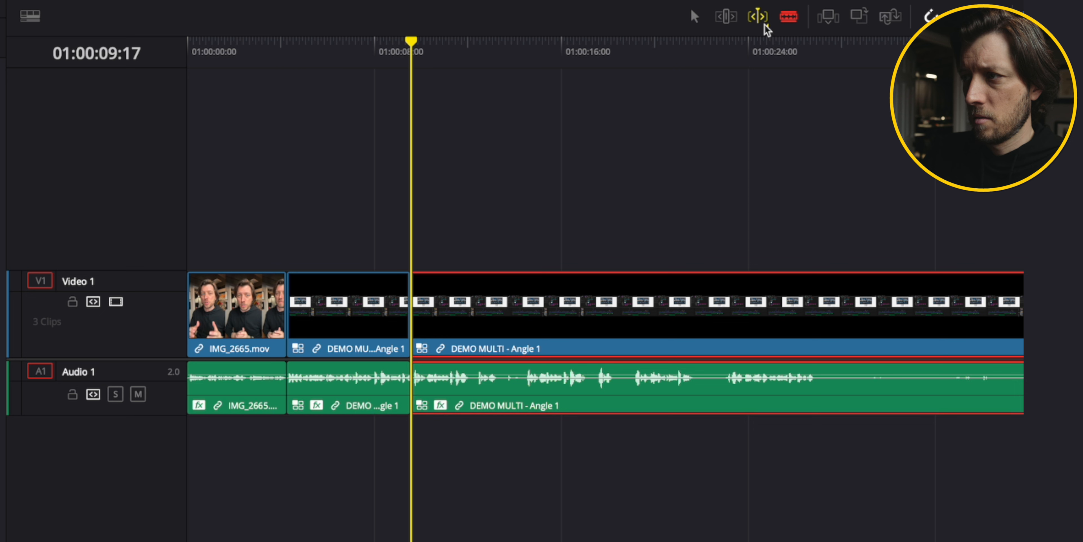
click(764, 23)
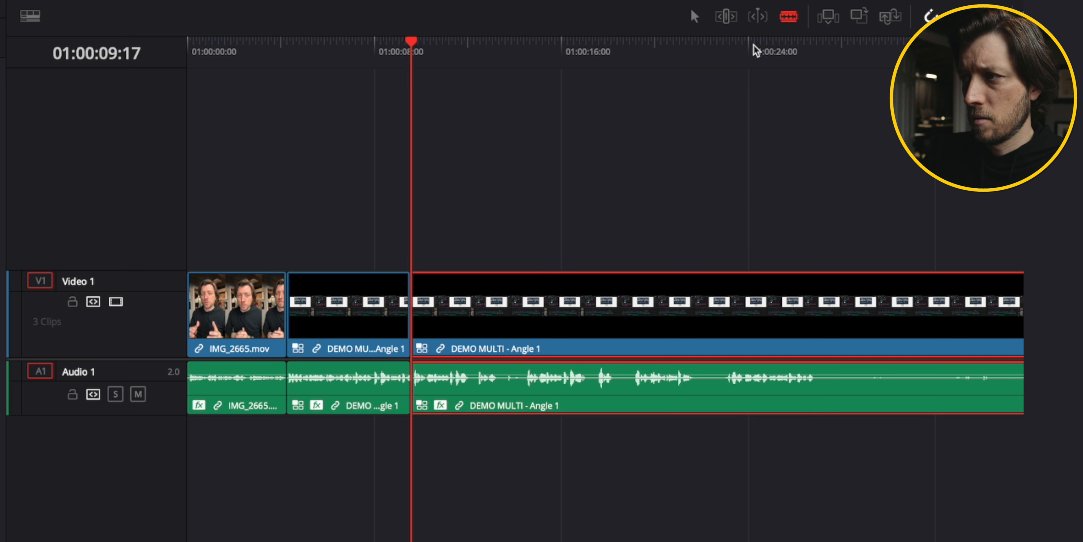
click(758, 23)
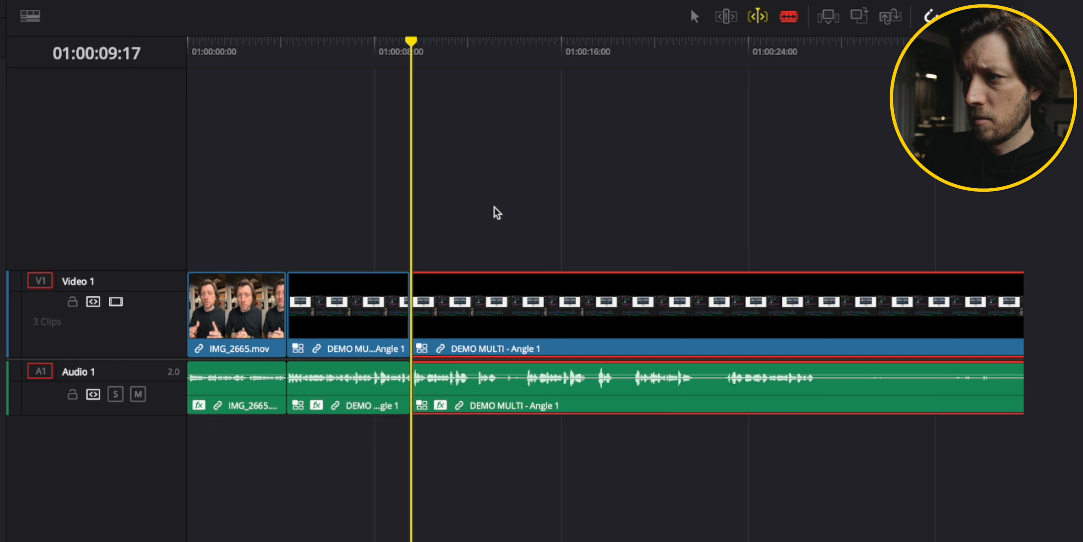
click(694, 16)
click(726, 17)
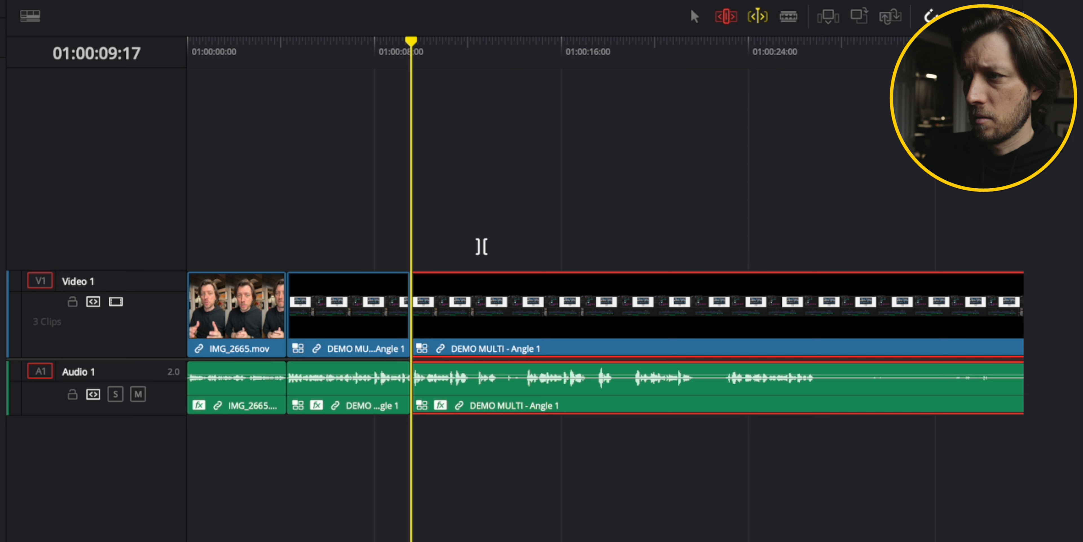
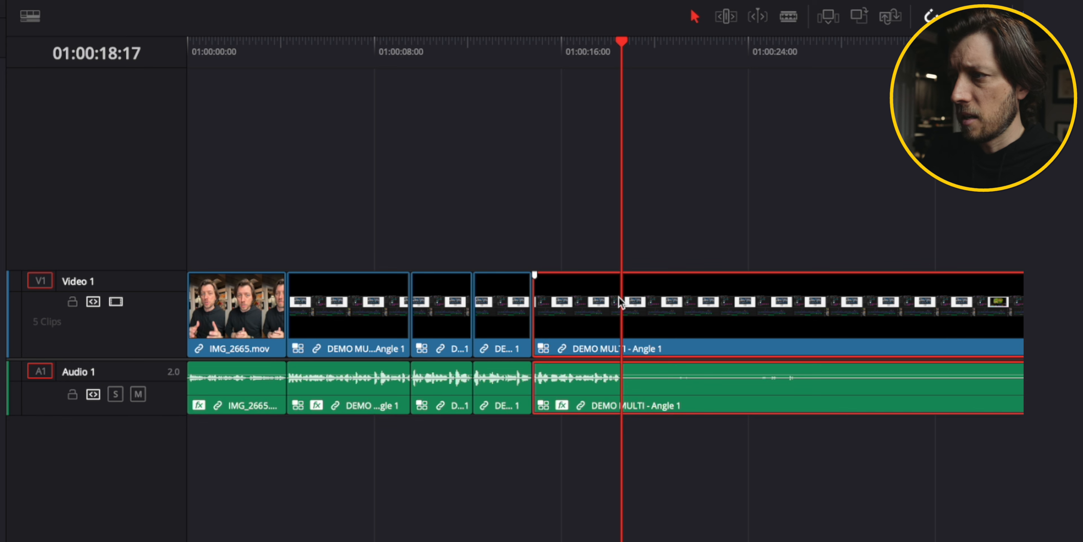
Blade the DEMO MULTI clip at the playhead around 01:00:18:17.
key(ctrl+b)
key(ctrl+minus)
key(ctrl+minus)
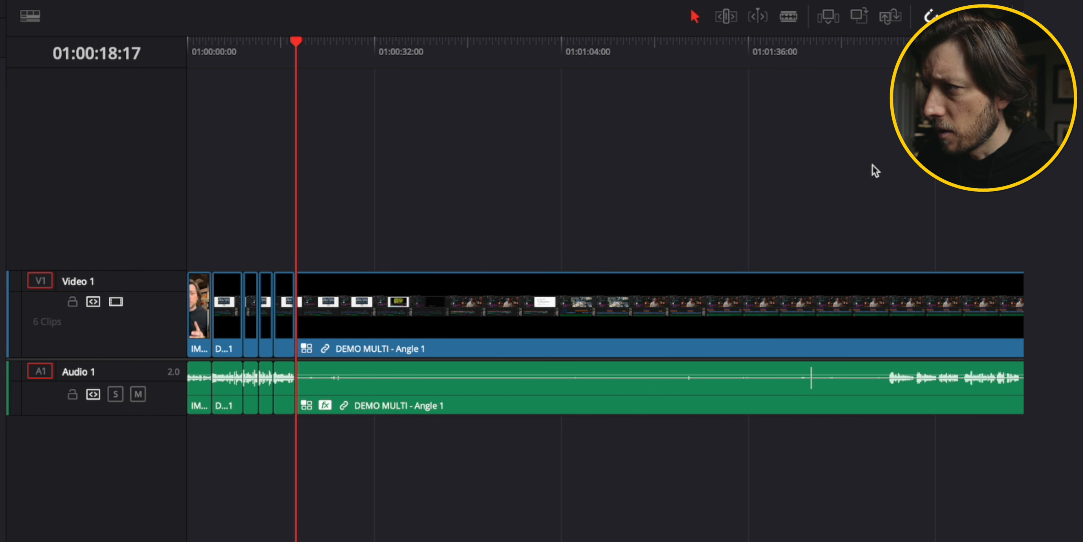
Blade the DEMO MULTI clip again at about 01:01:59 and delete the silent segment between the two cuts.
click(886, 37)
click(887, 293)
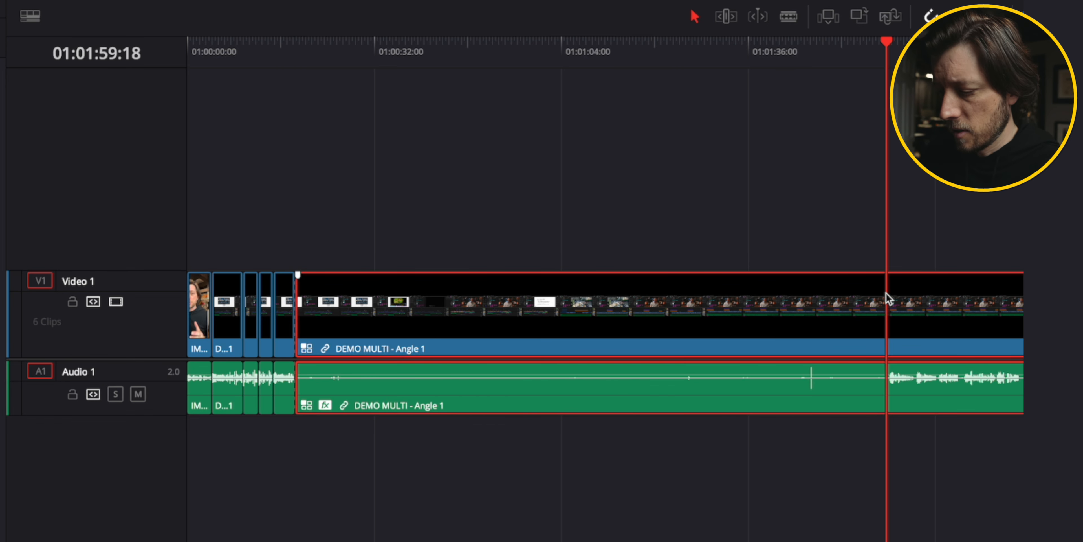
key(ctrl+b)
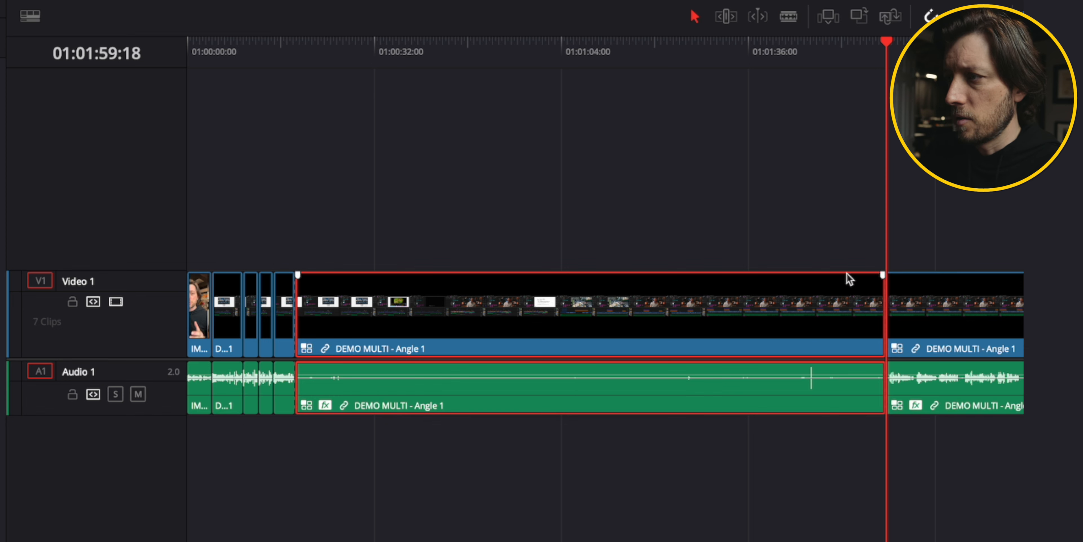
click(688, 519)
drag(624, 465, 730, 230)
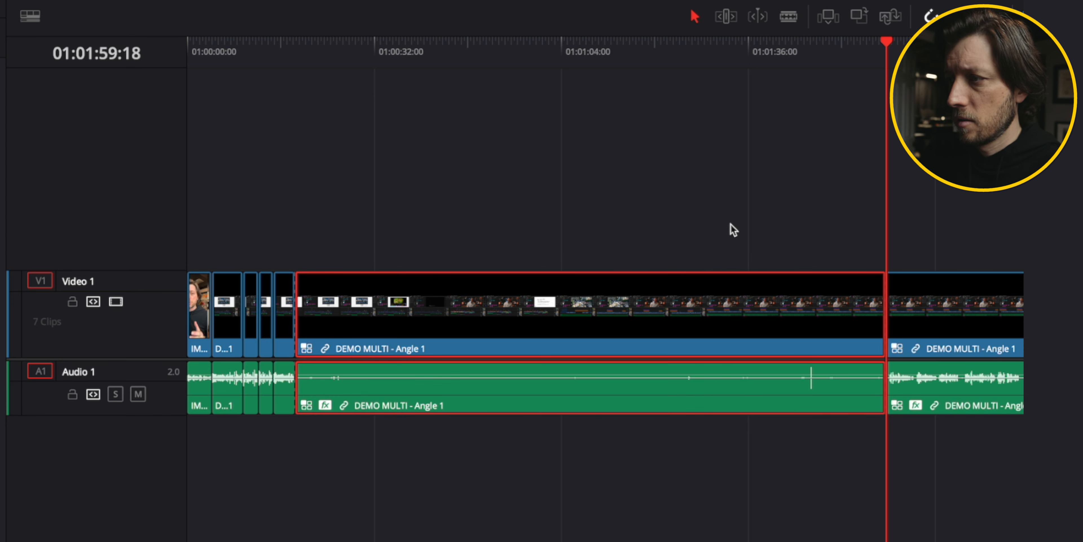
right_click(719, 313)
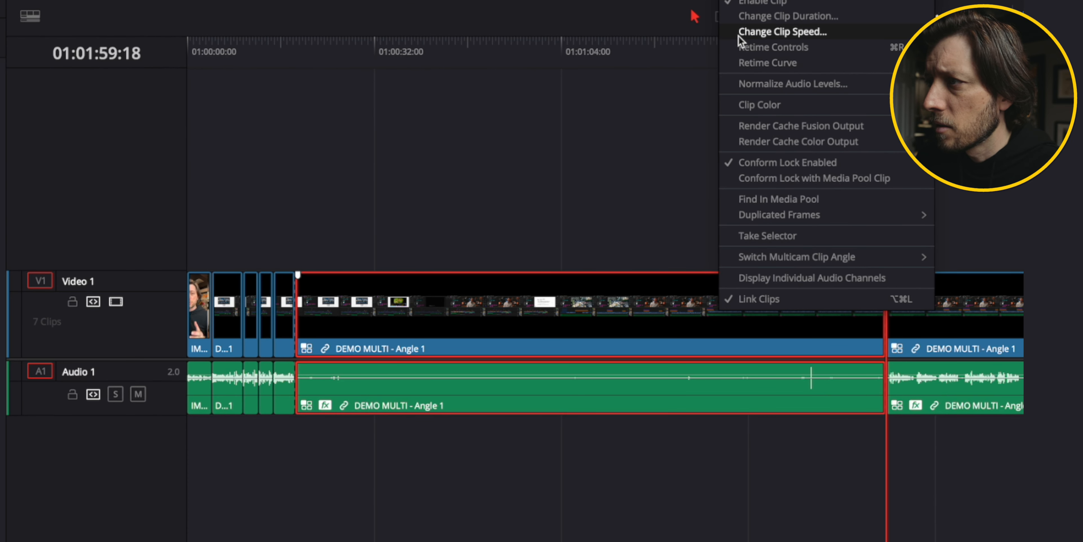
click(625, 316)
key(Delete)
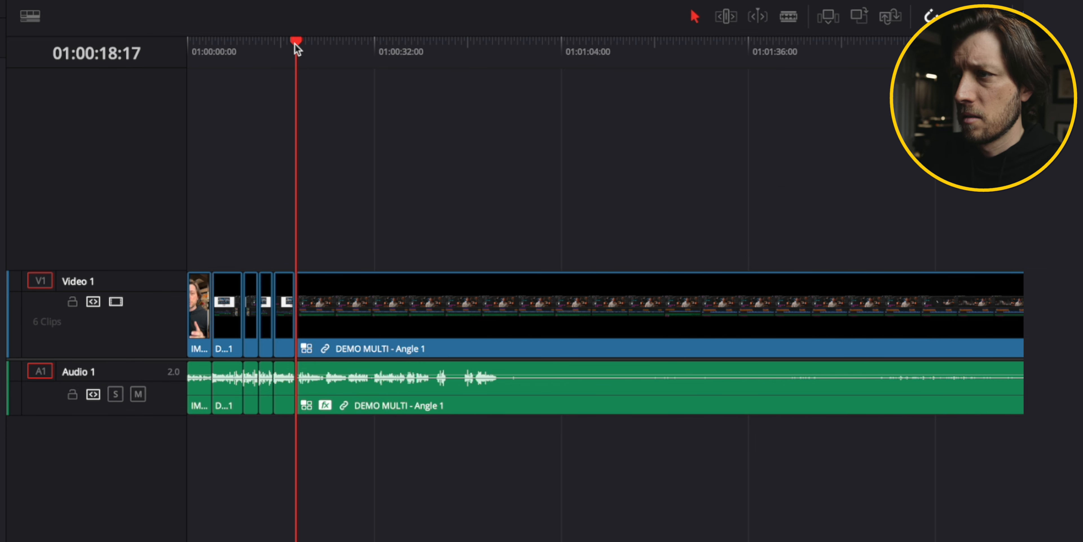
Blade the DEMO MULTI clip at about 01:00:19:04 using the Blade tool.
key(space)
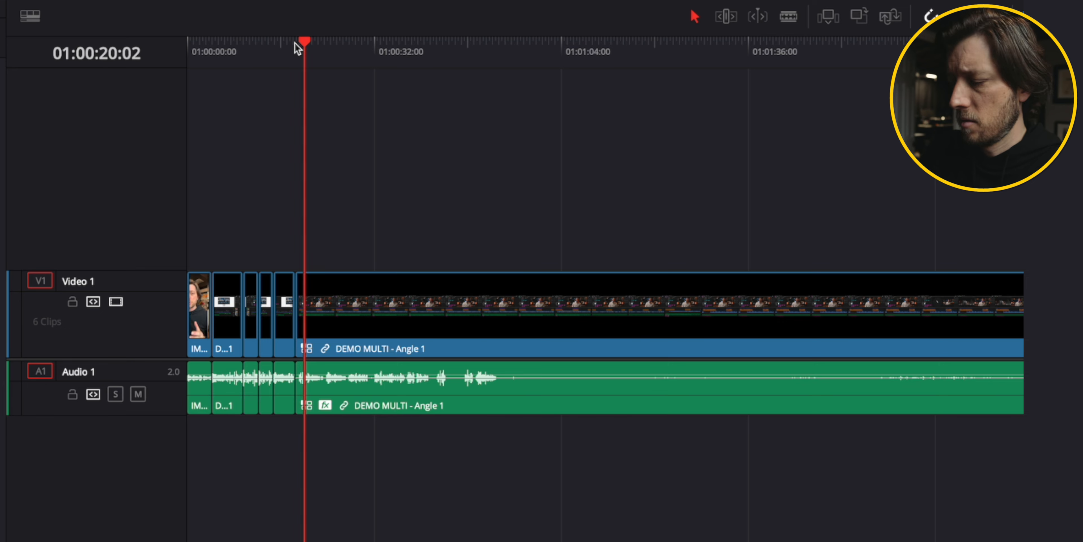
key(super+equal)
key(super+equal)
key(super+equal)
key(super+equal)
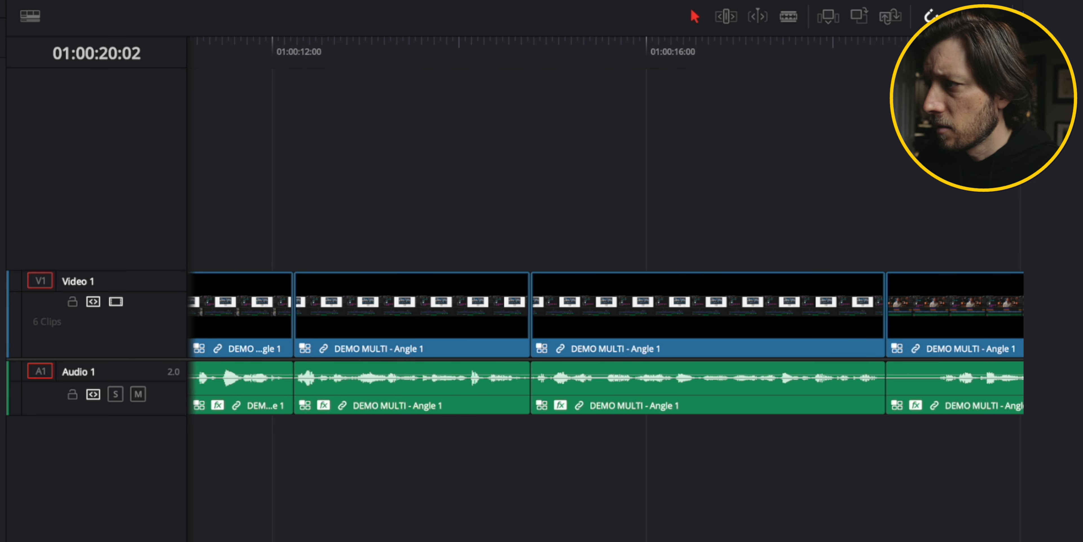
drag(977, 50, 941, 50)
key(space)
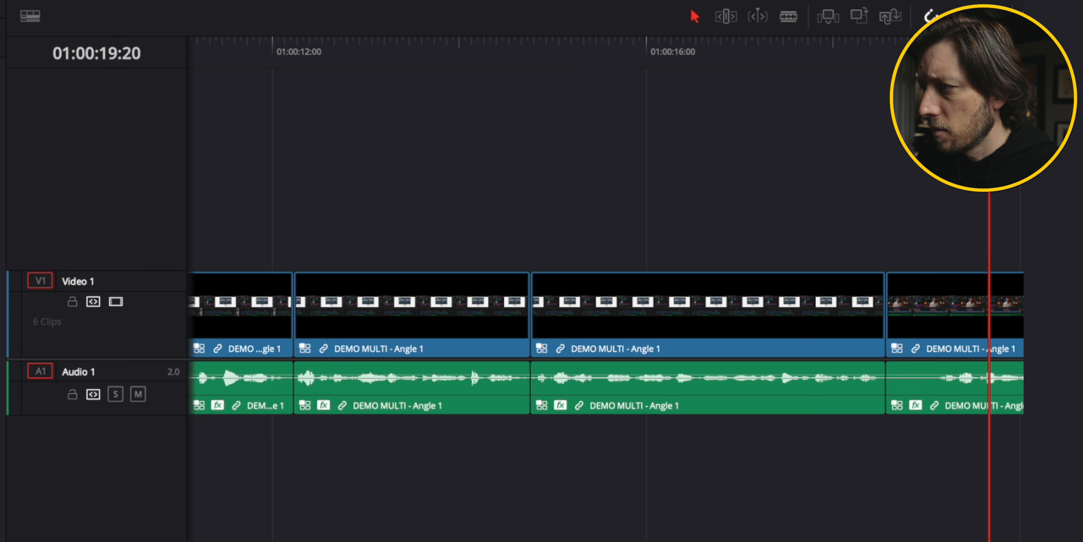
key(space)
click(939, 287)
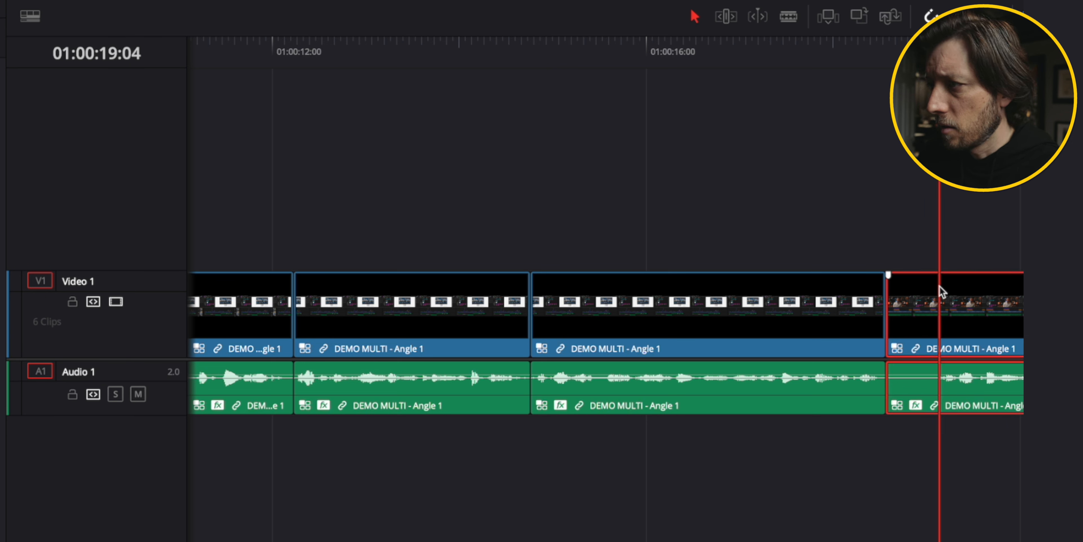
key(b)
click(940, 286)
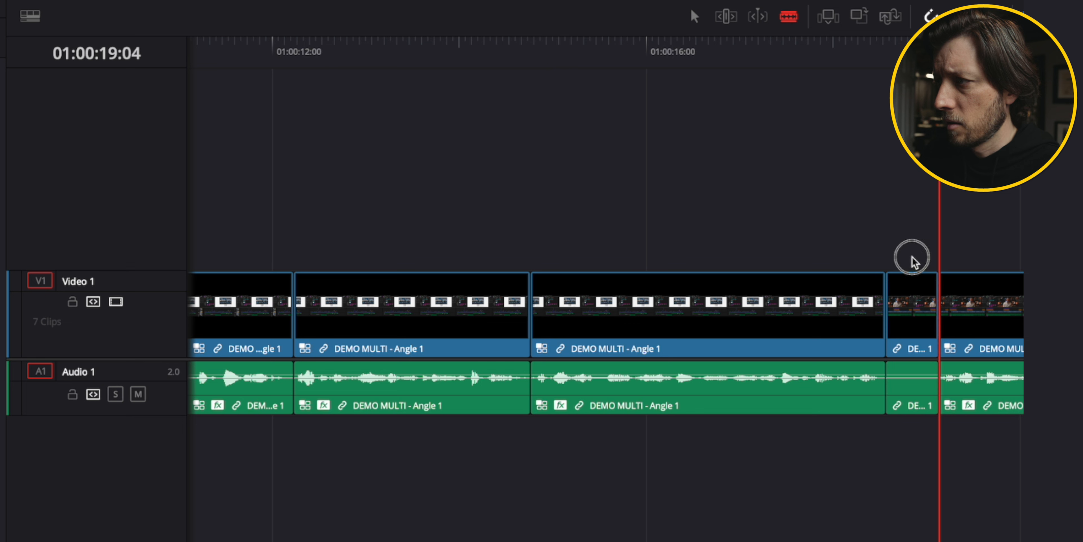
Return to selection mode and delete the short segment between the two nearby cuts.
key(a)
click(916, 318)
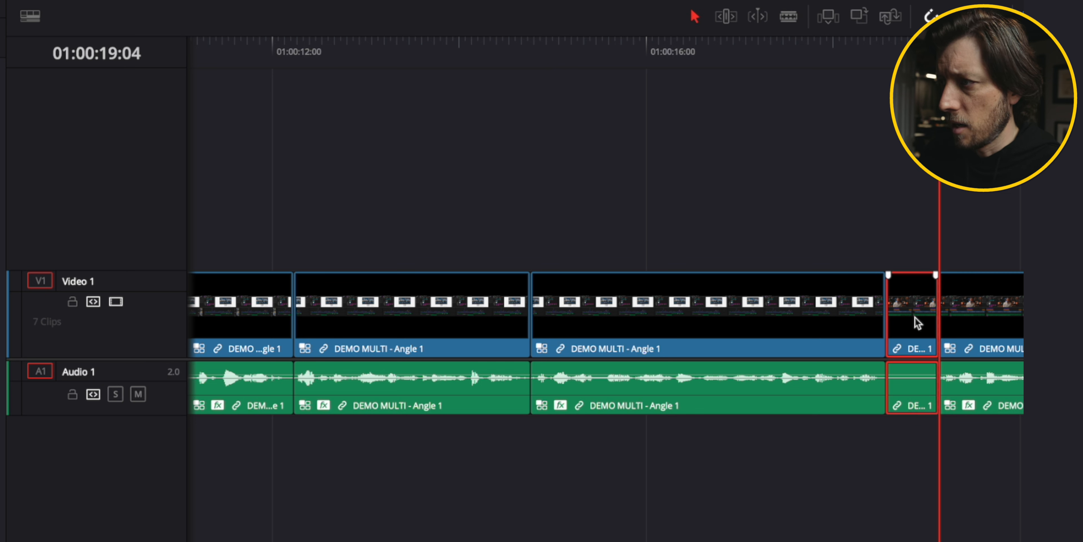
key(Delete)
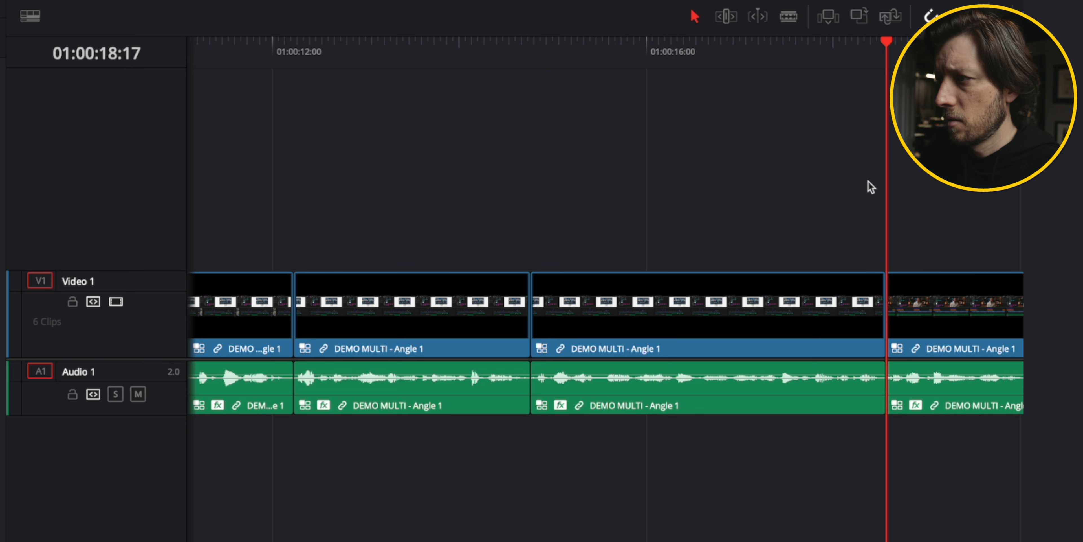
Play back the DEMO MULTI footage from about 01:00:17 to find the next section to remove.
click(813, 48)
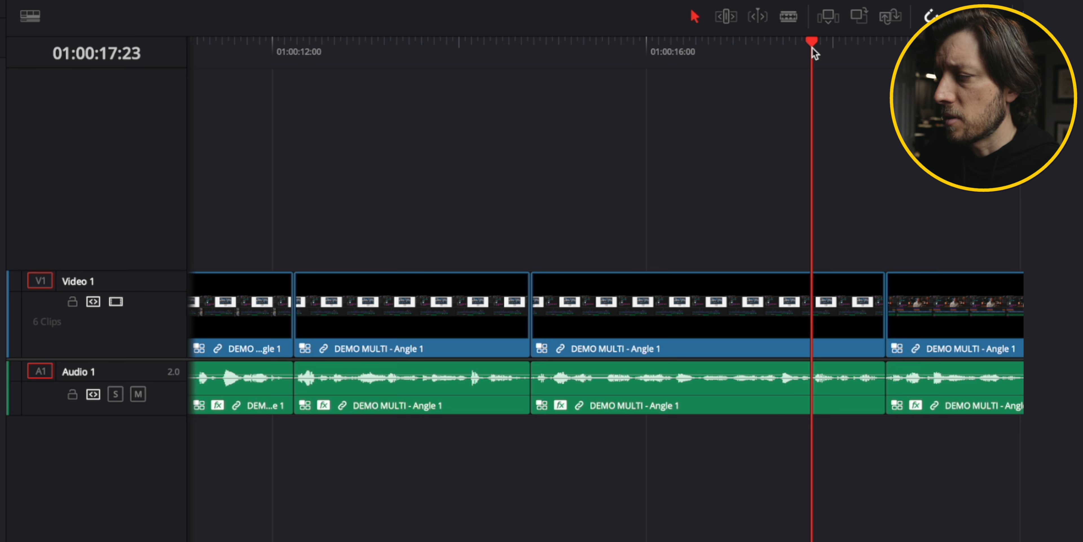
key(space)
scroll(689, 170, right, 10)
key(super+minus)
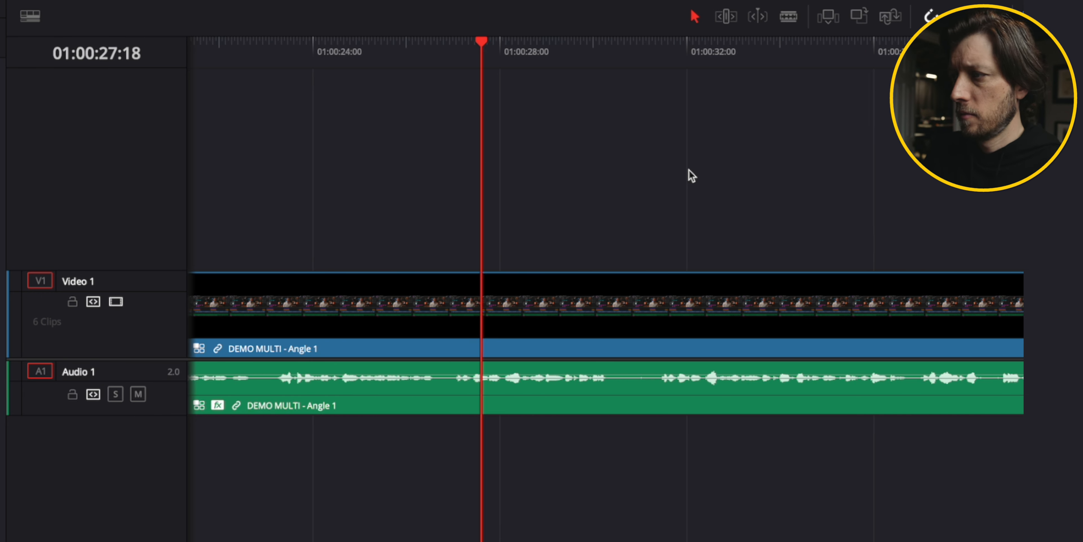
key(space)
scroll(689, 171, right, 4)
click(483, 42)
scroll(483, 42, left, 15)
click(885, 47)
scroll(884, 48, right, 8)
drag(518, 45, 501, 45)
key(space)
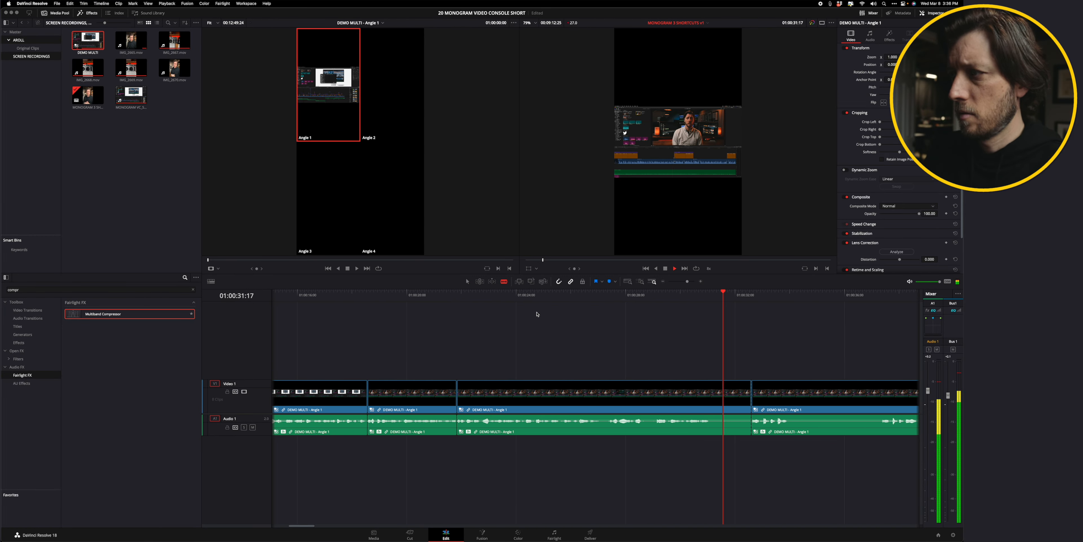
Select the DEMO MULTI segment ending at about 01:00:37 and delete it.
scroll(538, 312, right, 9)
click(505, 293)
click(505, 393)
key(a)
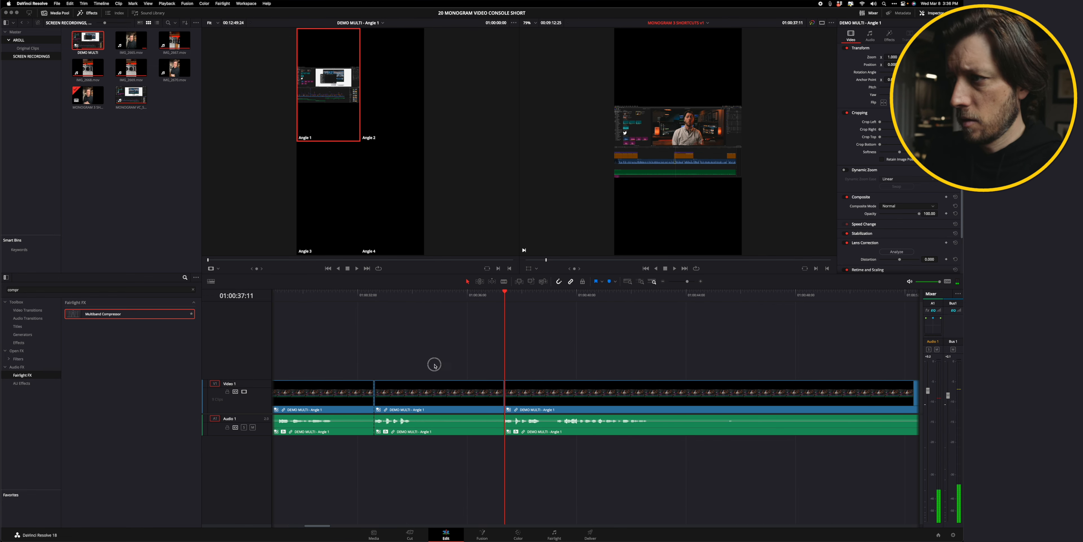
drag(435, 365, 446, 403)
key(Delete)
Blade the DEMO MULTI clip at the playhead around 01:00:36.
click(357, 294)
key(space)
key(super+minus)
key(super+minus)
click(518, 295)
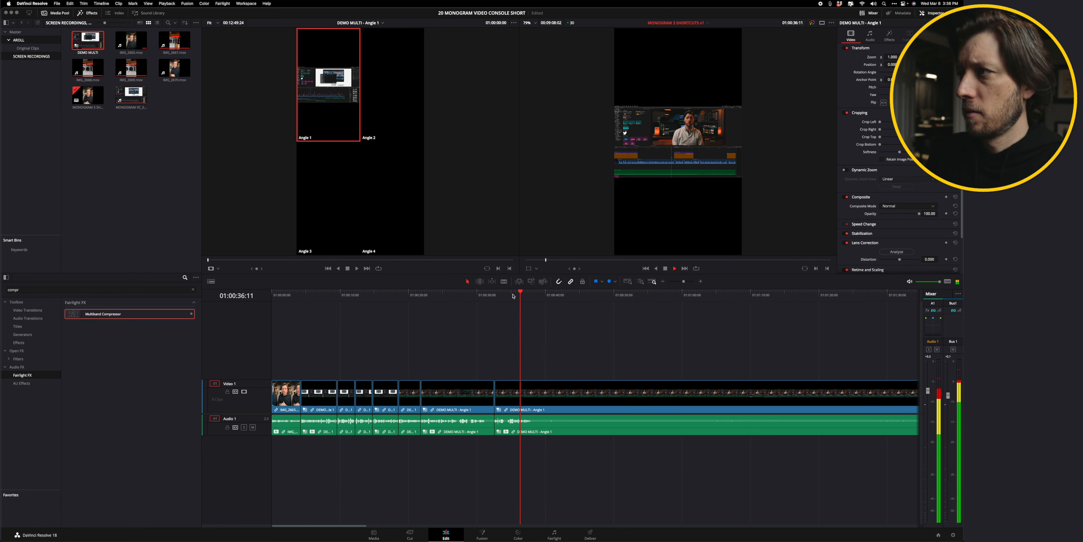
key(space)
key(super+b)
Blade the clip at about 01:07:52 and delete the long segment before that cut.
scroll(612, 355, right, 5)
key(super+minus)
key(super+minus)
drag(509, 298, 523, 300)
scroll(546, 311, right, 10)
click(631, 295)
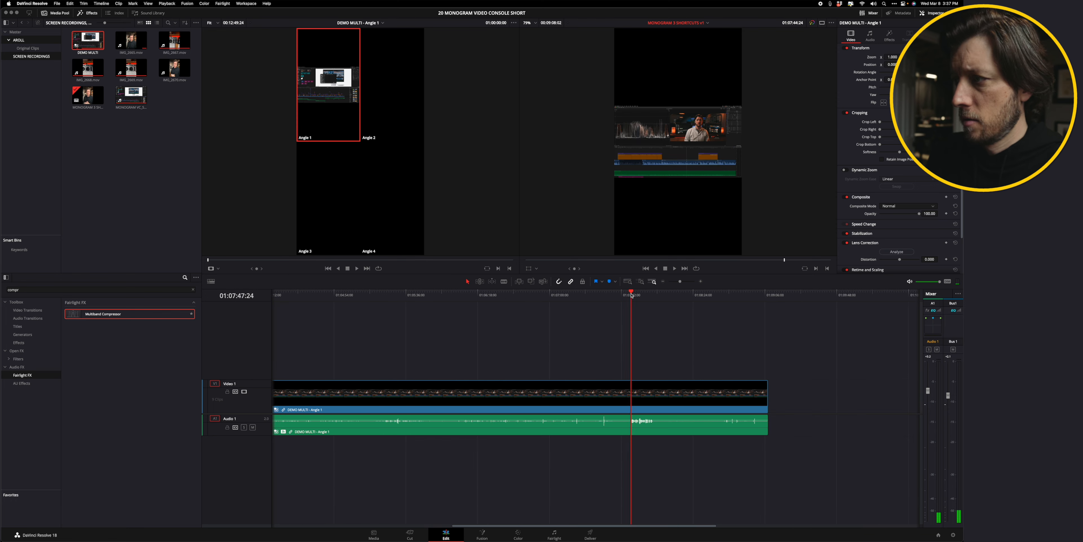
key(space)
Blade the DEMO MULTI clip at about 01:00:46 and delete everything after the cut.
key(space)
key(super+equal)
key(super+equal)
key(super+equal)
click(600, 293)
click(569, 391)
key(super+b)
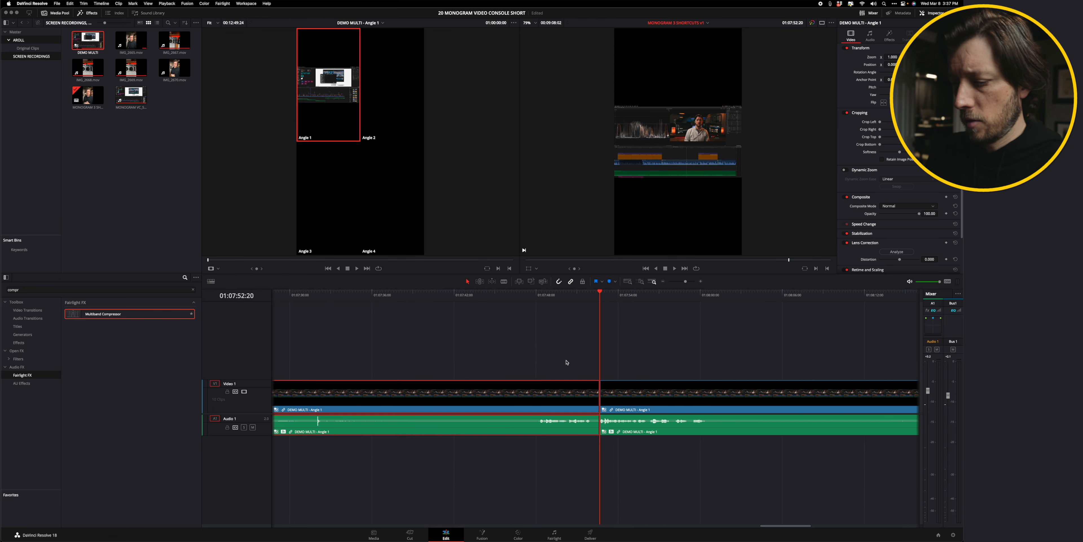
key(Delete)
key(space)
scroll(568, 359, right, 5)
Insert IMG_2670.mov from the media pool at the end of the timeline and apply Multiband Compressor to its audio.
key(space)
click(555, 391)
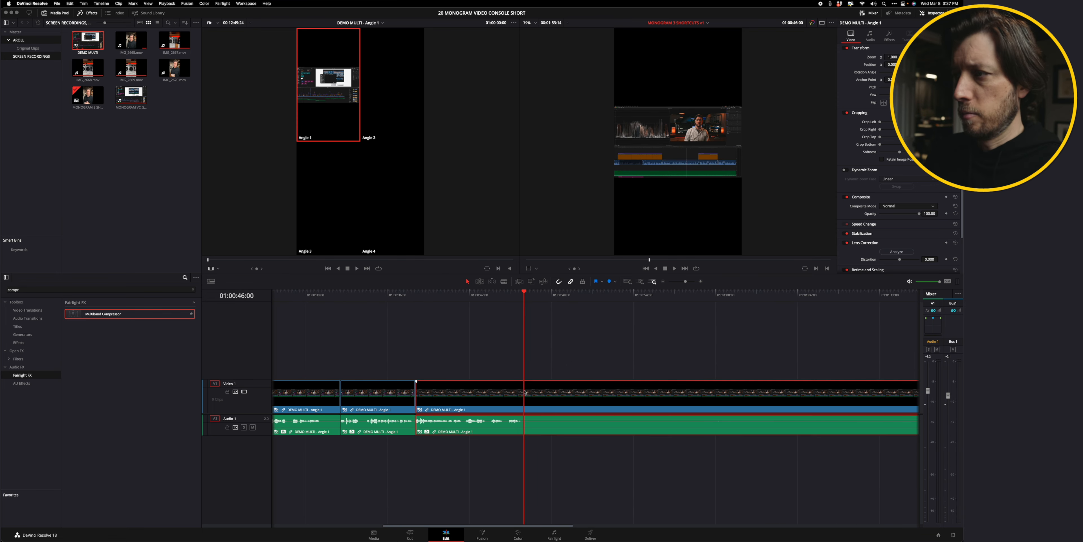
key(super+b)
key(Delete)
click(174, 68)
key(F9)
key(super+minus)
key(super+minus)
click(428, 292)
key(space)
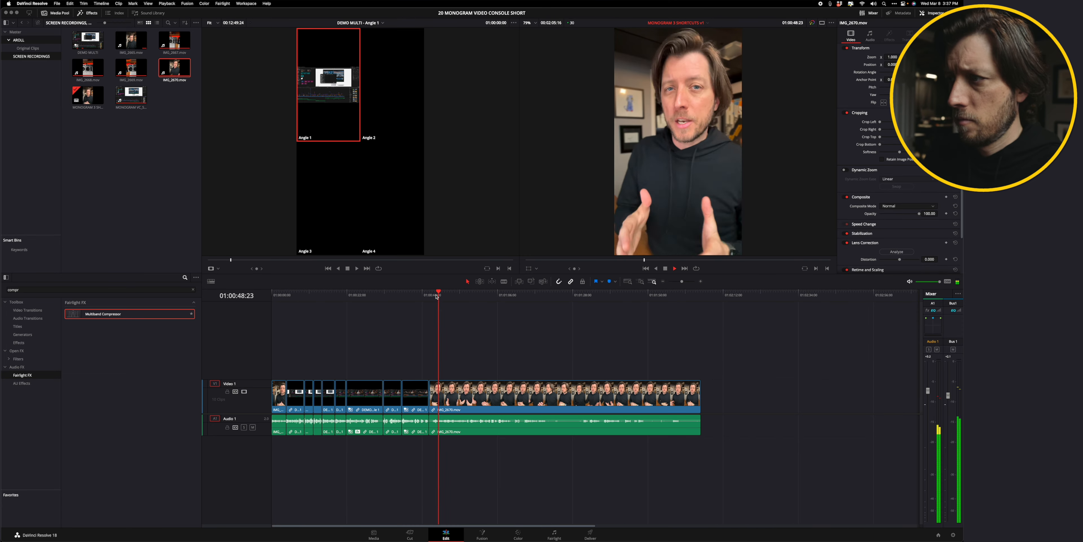
drag(129, 314, 547, 425)
click(355, 156)
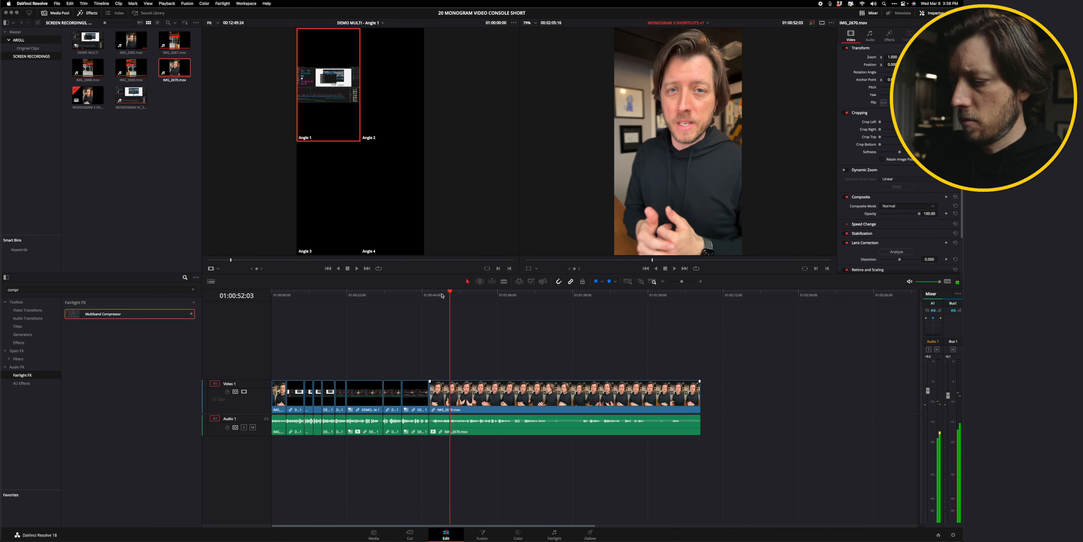
Blade IMG_2670.mov at about 01:00:52 and delete the segment before the cut.
key(super+equal)
key(super+equal)
click(528, 295)
key(super+b)
click(521, 391)
key(Delete)
Play through IMG_2670.mov and blade it at the playhead around 01:01:02.
click(496, 296)
key(space)
scroll(496, 297, right, 5)
scroll(446, 334, left, 5)
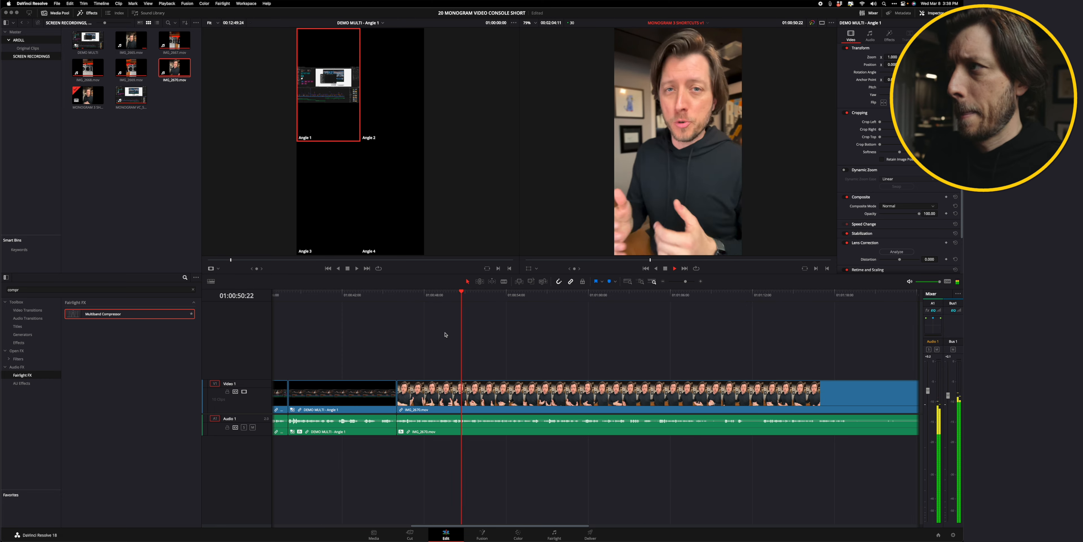
scroll(446, 334, right, 1)
scroll(542, 362, right, 7)
click(542, 389)
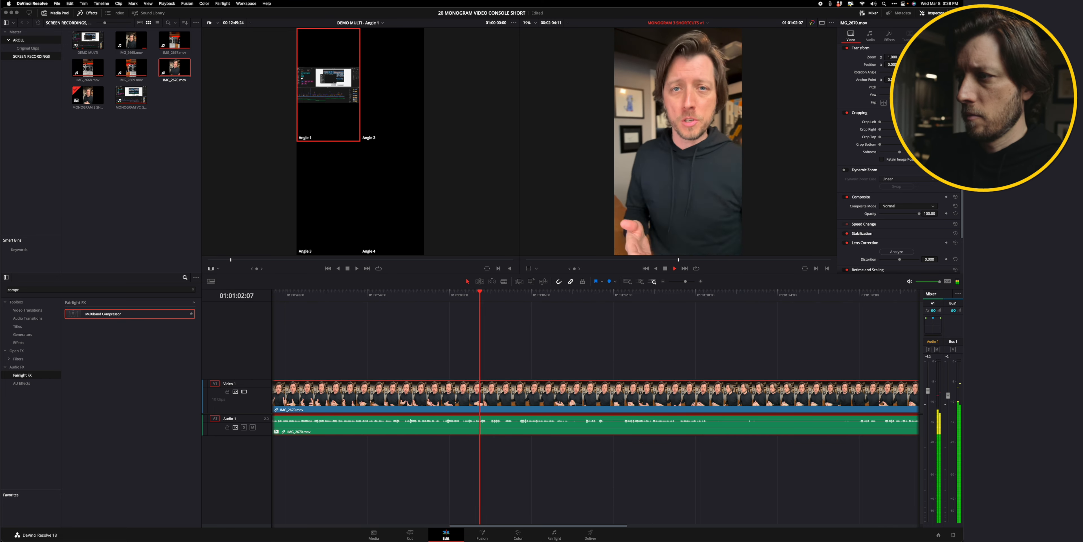
key(space)
key(super+b)
Blade IMG_2670.mov twice around 01:01:35 and delete the sections between the new cuts.
click(622, 291)
scroll(623, 293, right, 7)
click(640, 293)
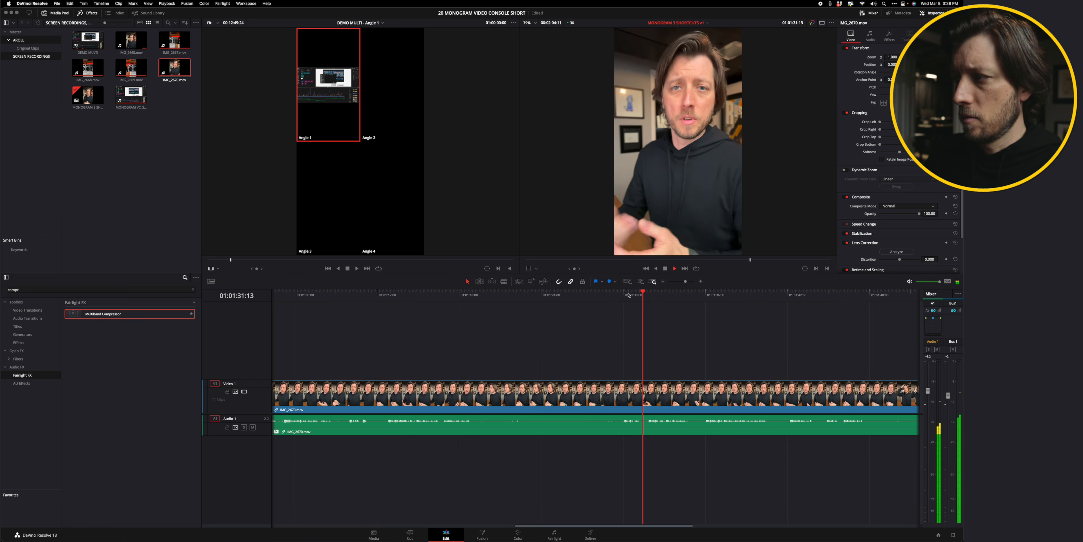
scroll(598, 299, right, 3)
click(561, 294)
click(487, 292)
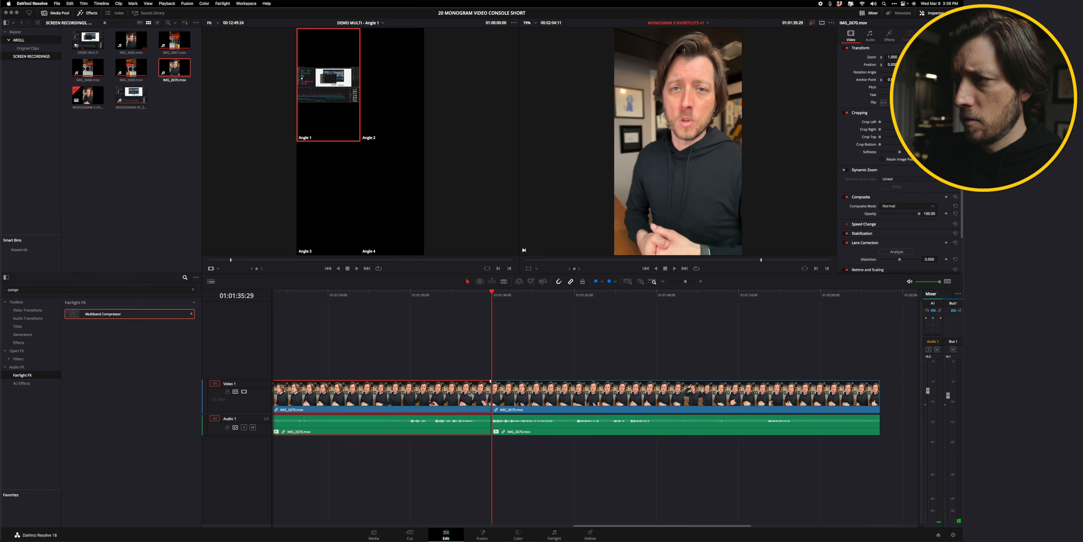
scroll(480, 294, left, 8)
click(469, 292)
key(super+b)
drag(469, 293, 425, 294)
key(super+b)
click(496, 388)
key(BackSpace)
click(497, 389)
key(BackSpace)
scroll(505, 293, right, 3)
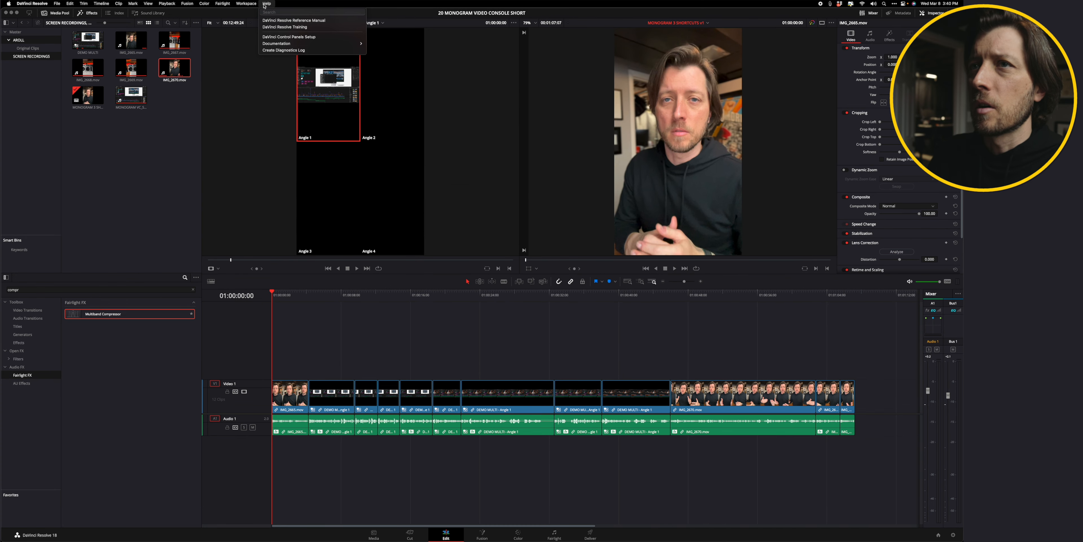
Open Keyboard Customization and search the commands for Trim End and then Trim Start.
click(37, 4)
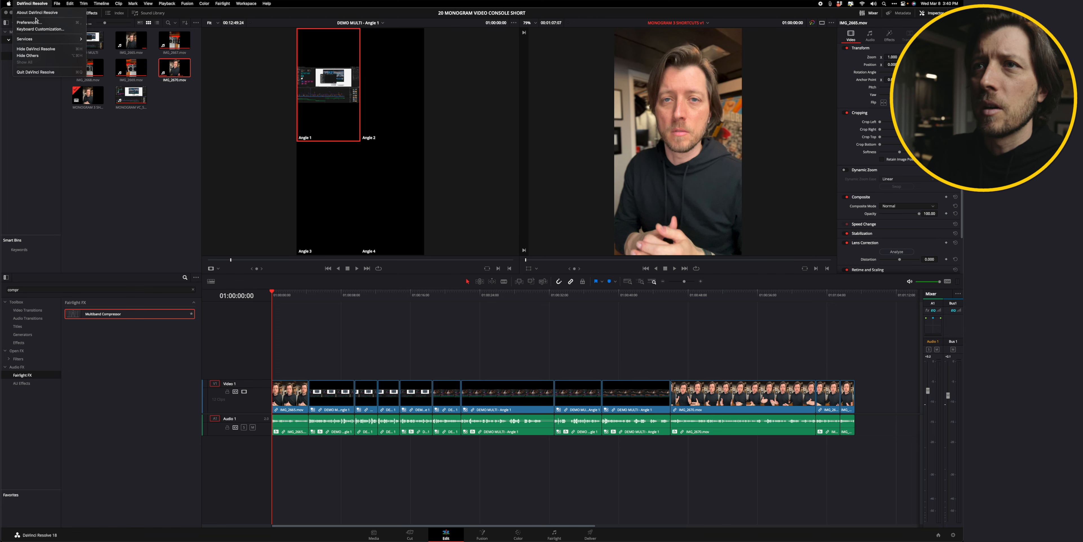
click(40, 29)
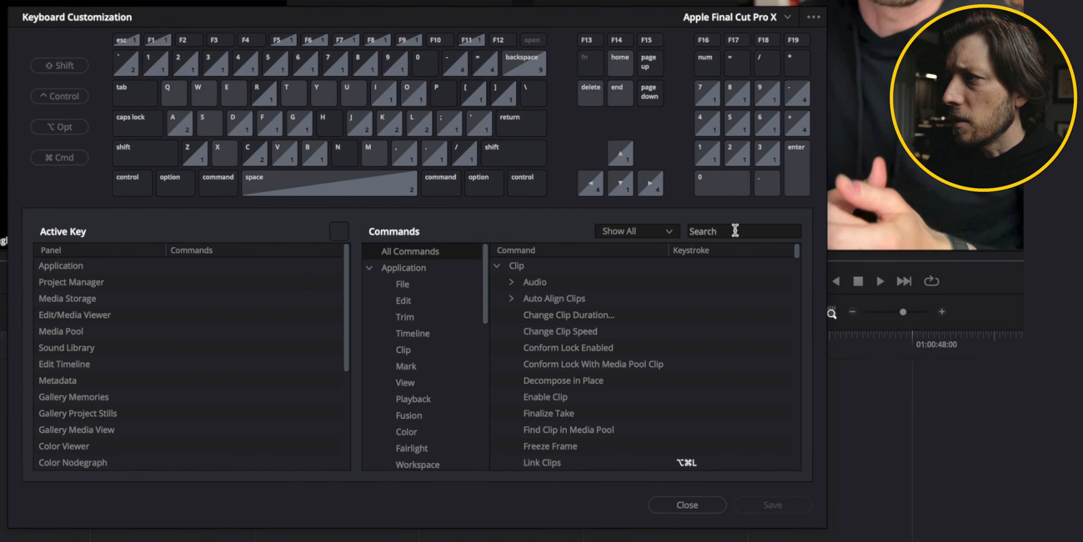
click(616, 247)
text(trim)
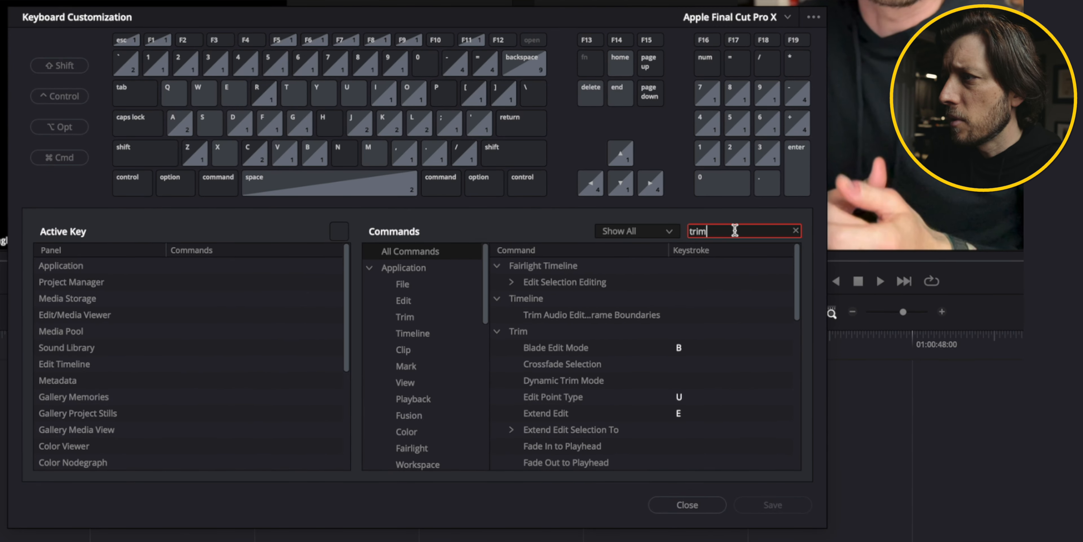
text( end)
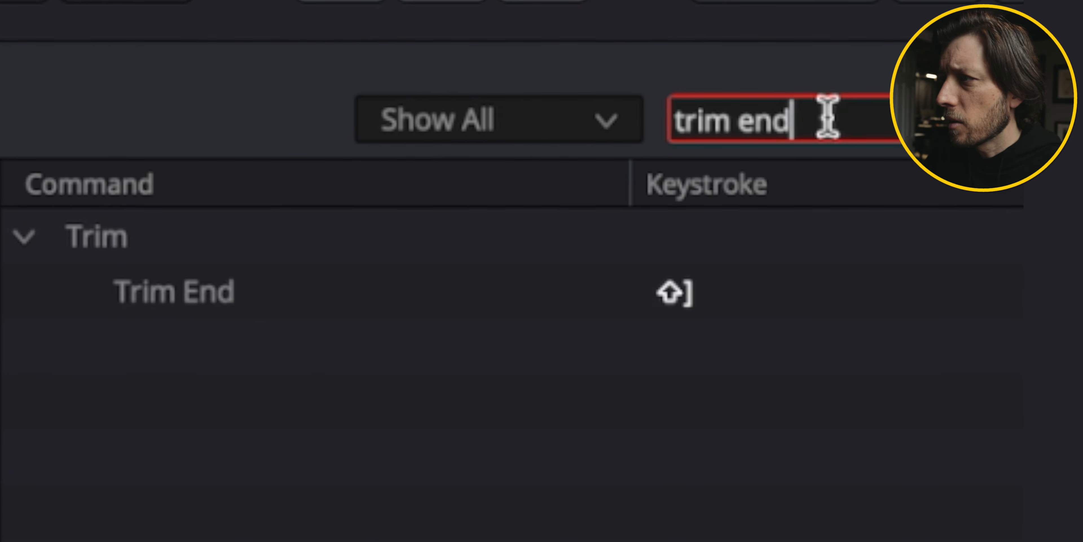
key(super+a)
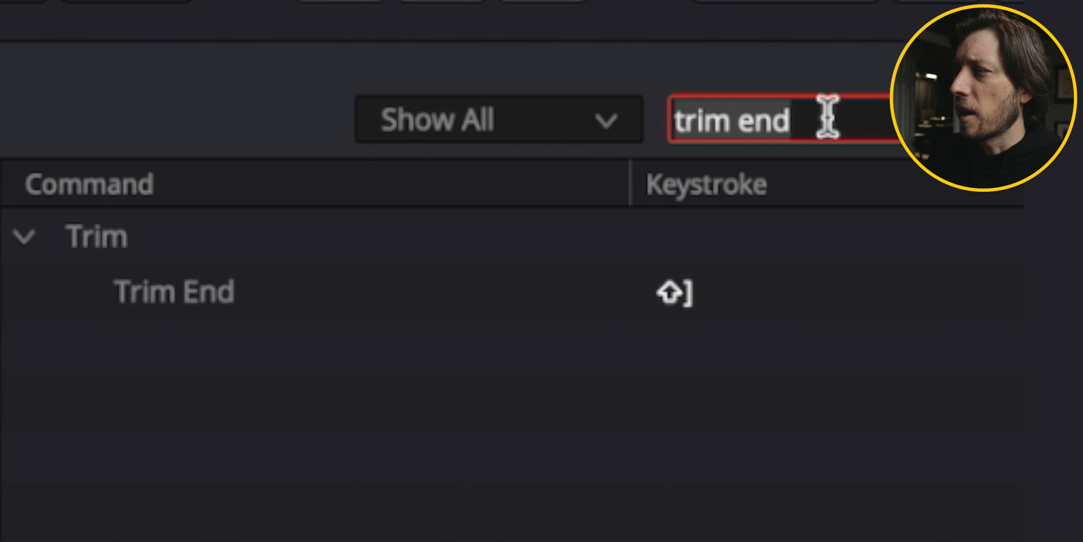
key(BackSpace)
text(trim st)
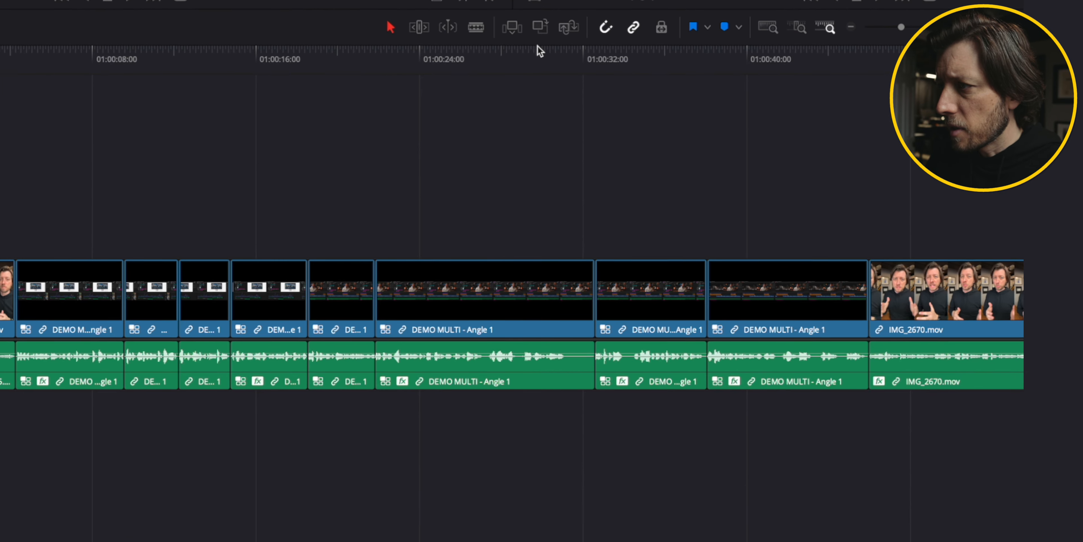
Play back the edited timeline from about 01:00:30.
click(530, 289)
key(space)
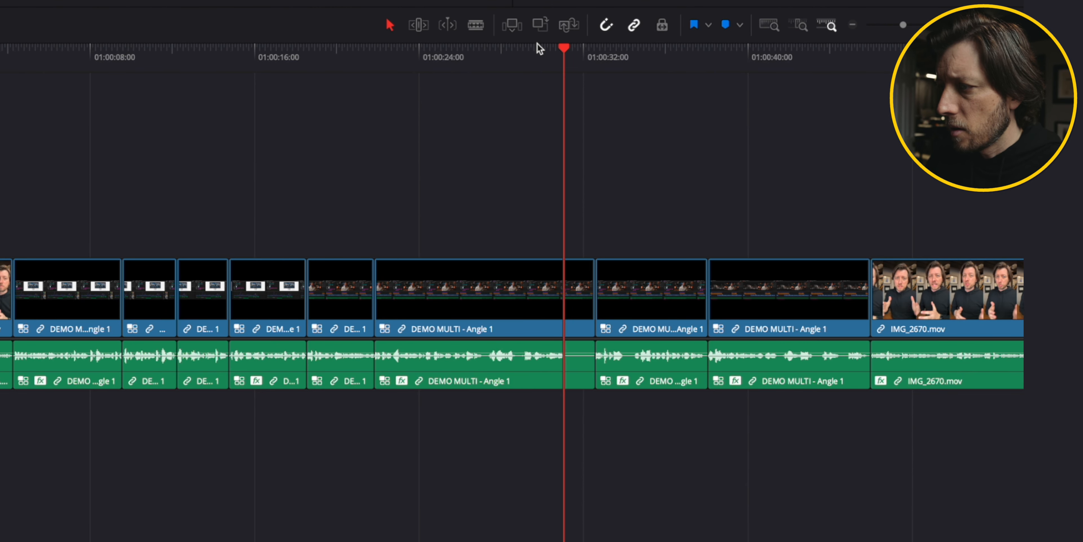
Try closing the gap by selecting the clips after it and moving them left, then undo the move.
key(shift+v)
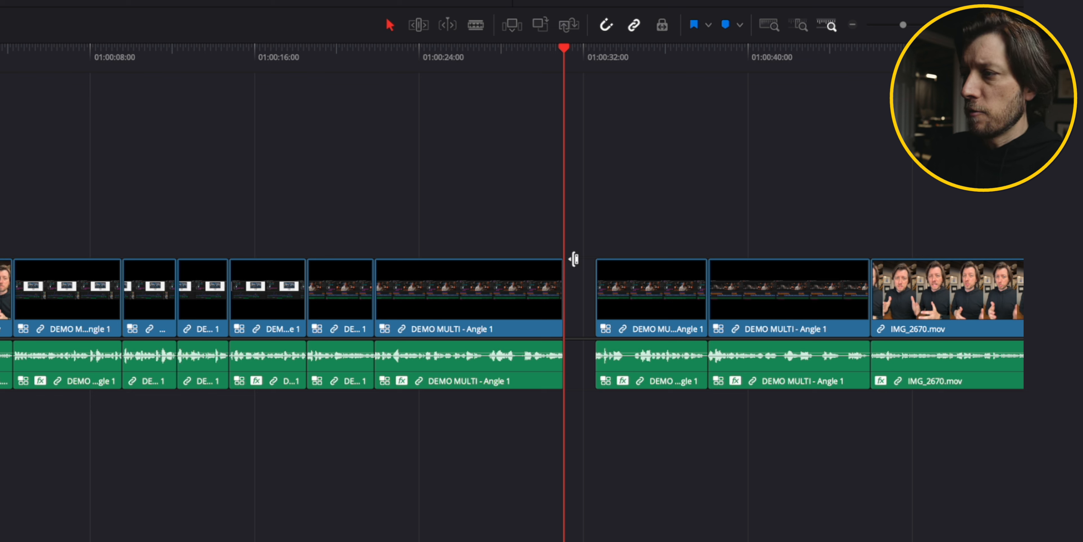
drag(617, 226, 1026, 389)
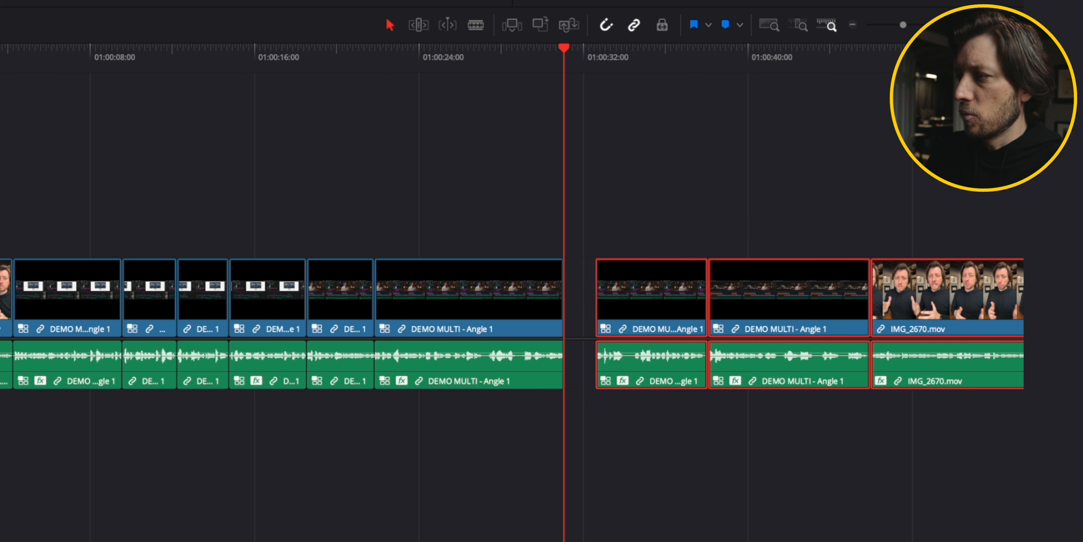
drag(648, 268, 621, 264)
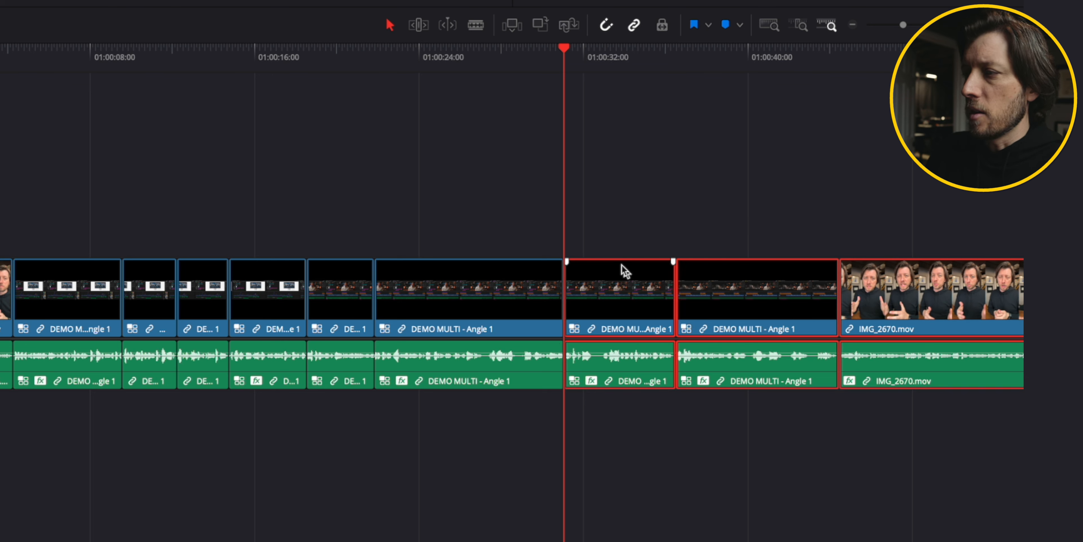
key(ctrl+z)
key(ctrl+z)
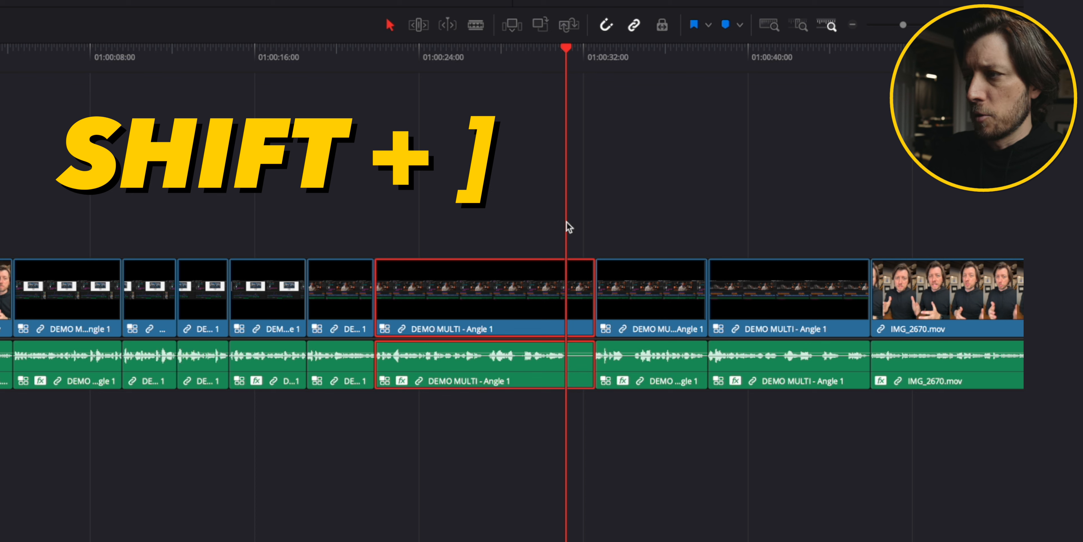
Trim the selected clip's end to the playhead, delete the resulting gap, and undo both edits.
key(shift+bracketright)
click(580, 280)
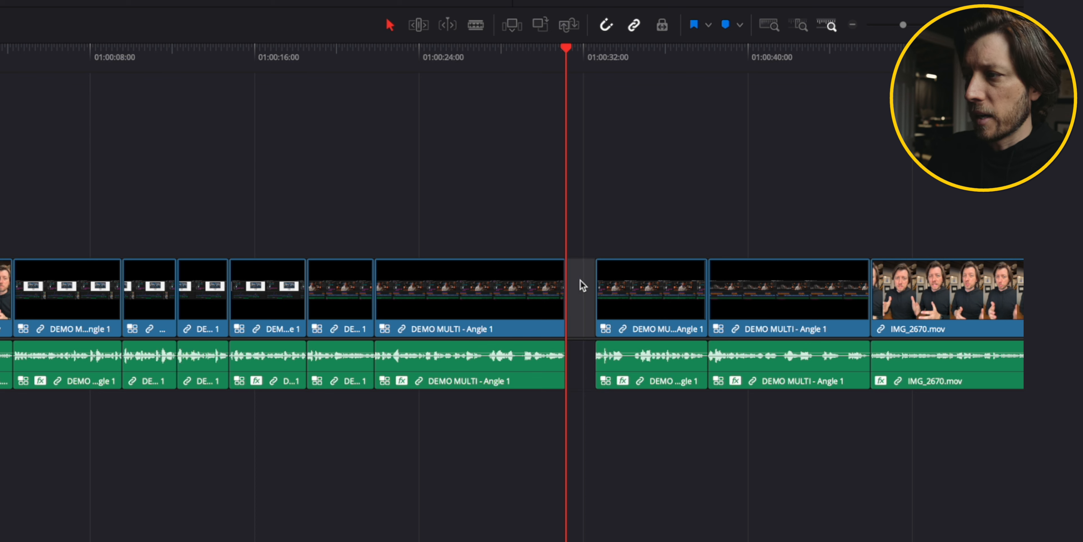
key(Delete)
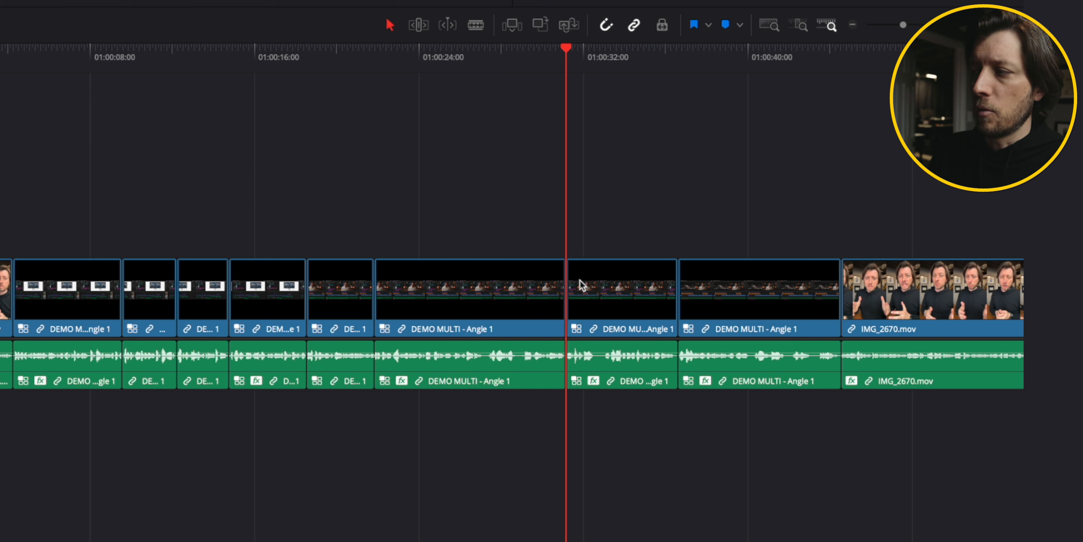
key(ctrl+z)
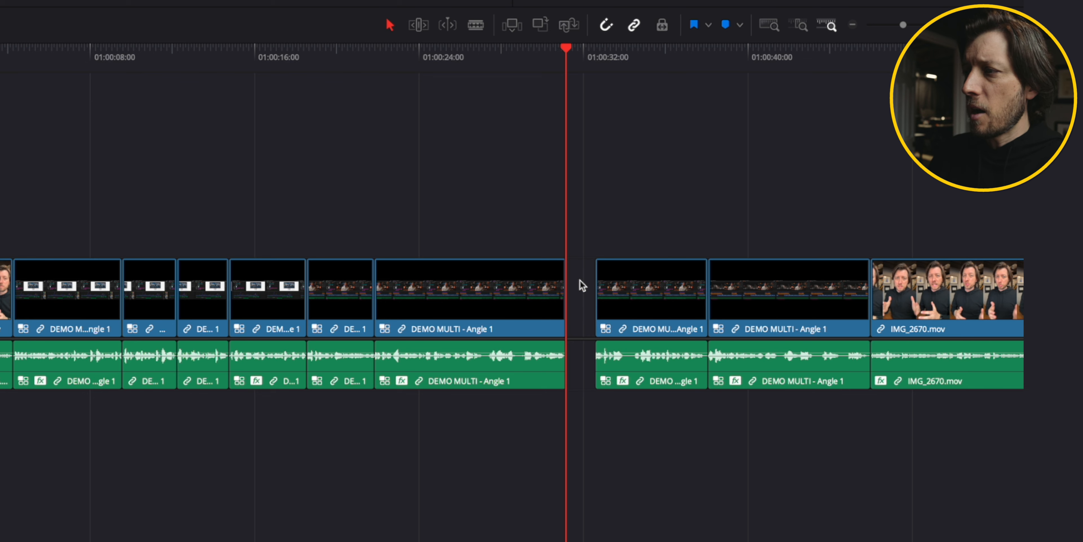
key(ctrl+z)
Reselect the multicam clip, trim its end to the playhead again, delete the gap, and undo both edits.
click(568, 241)
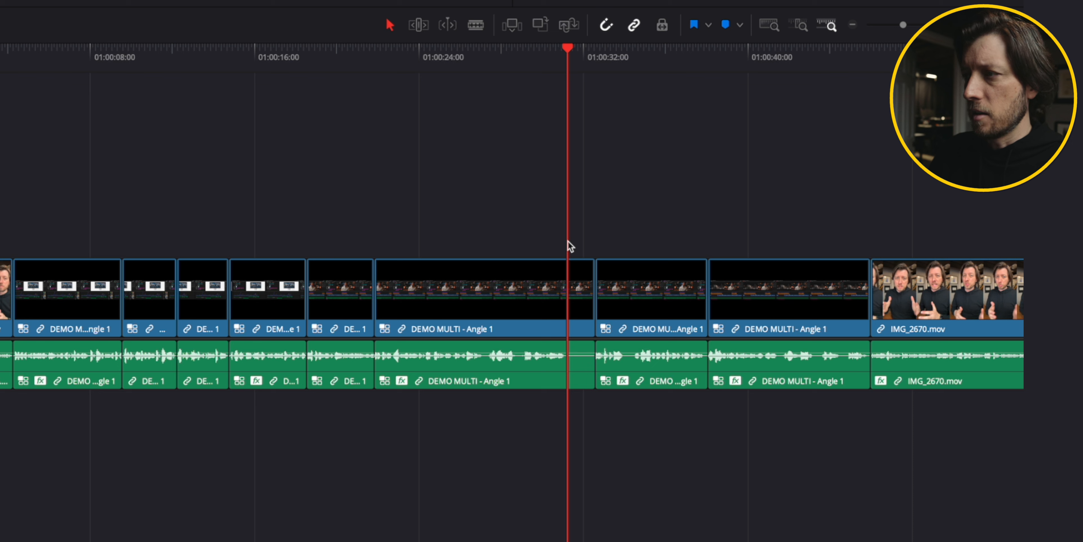
click(568, 281)
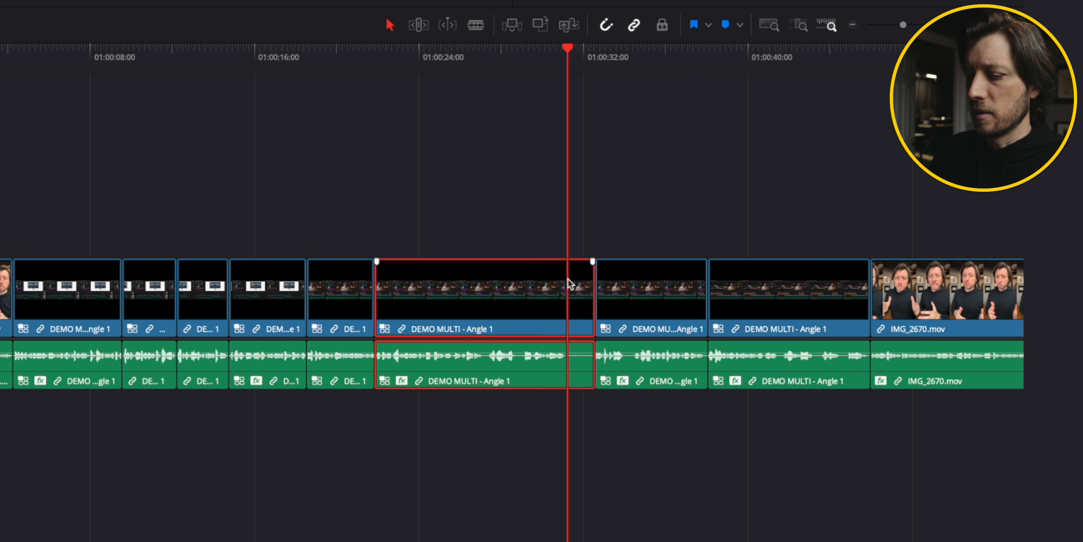
key(shift+bracketright)
click(580, 287)
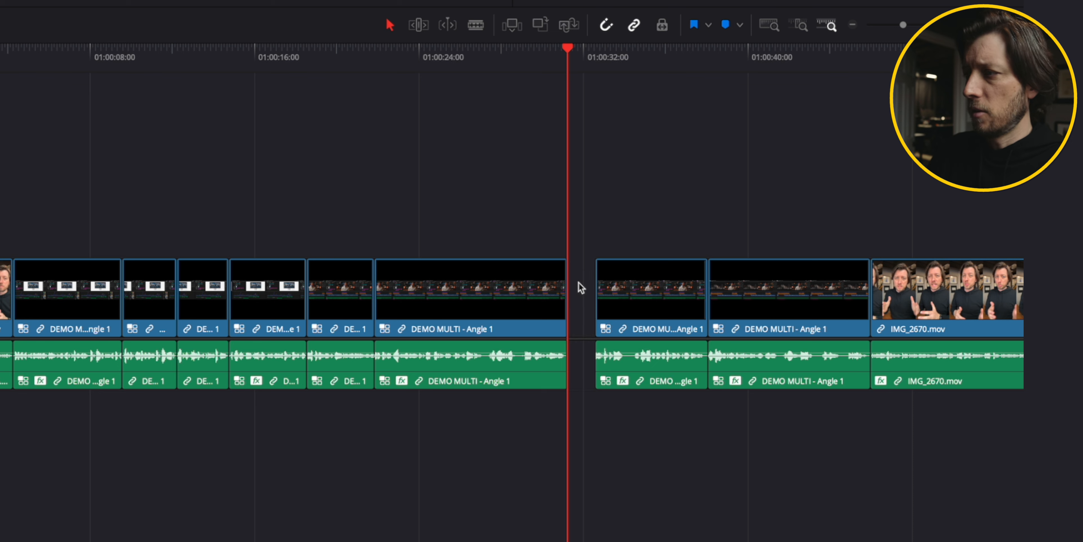
key(Delete)
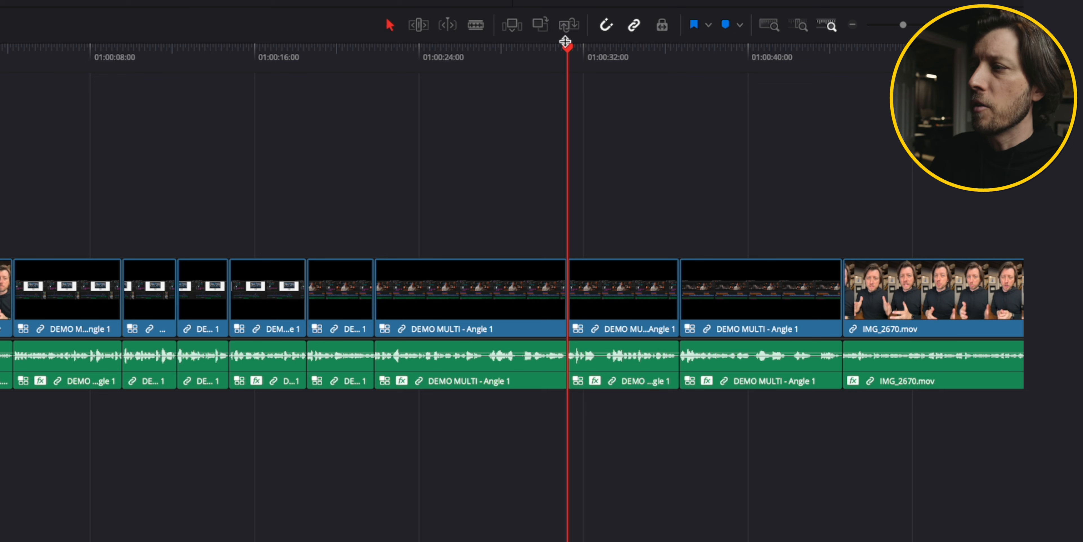
key(ctrl+z)
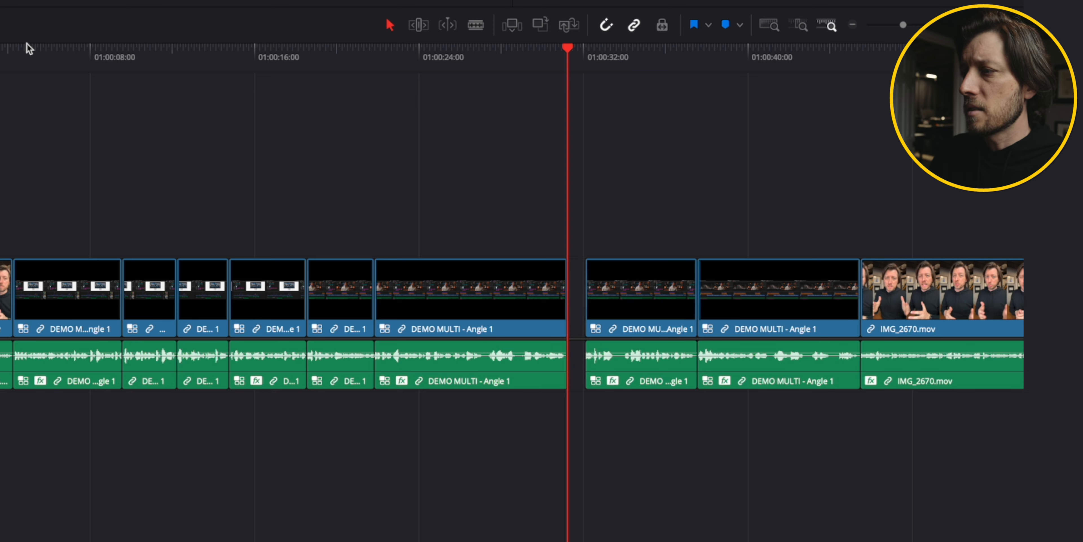
key(ctrl+z)
Scrub the edit timeline from its start and zoom in to review the cuts.
key(Home)
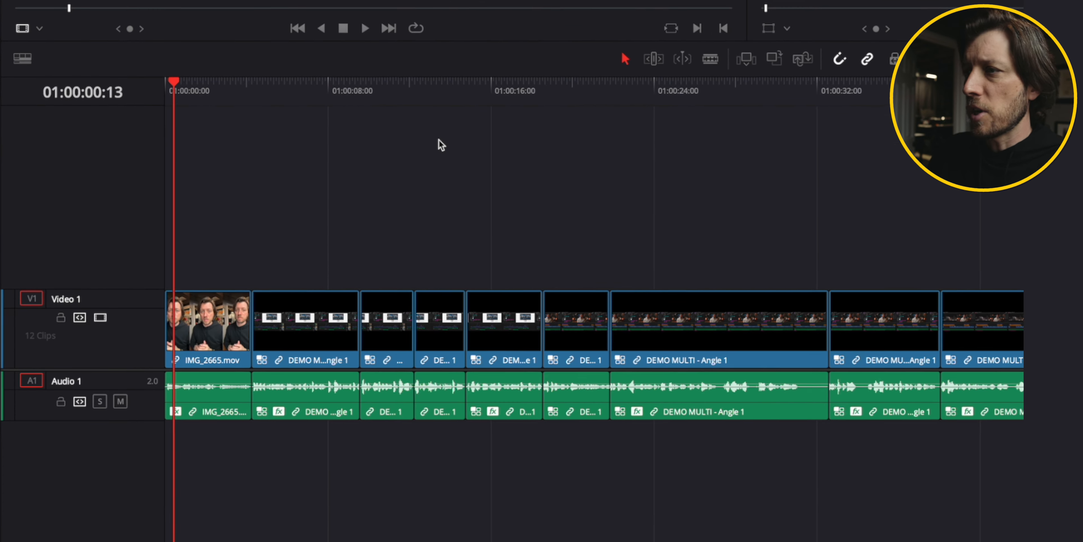
click(192, 128)
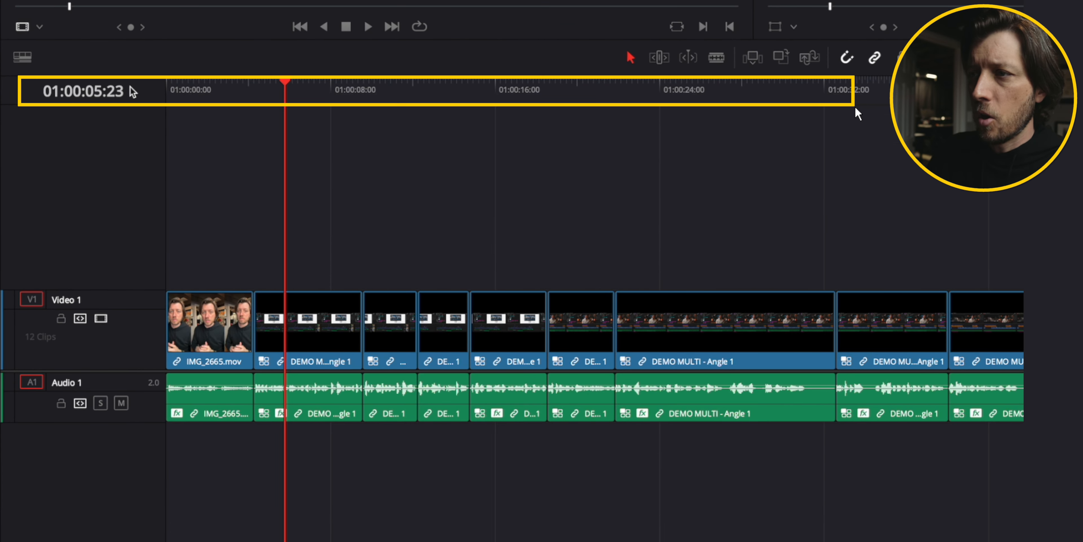
drag(281, 84, 364, 86)
click(1064, 87)
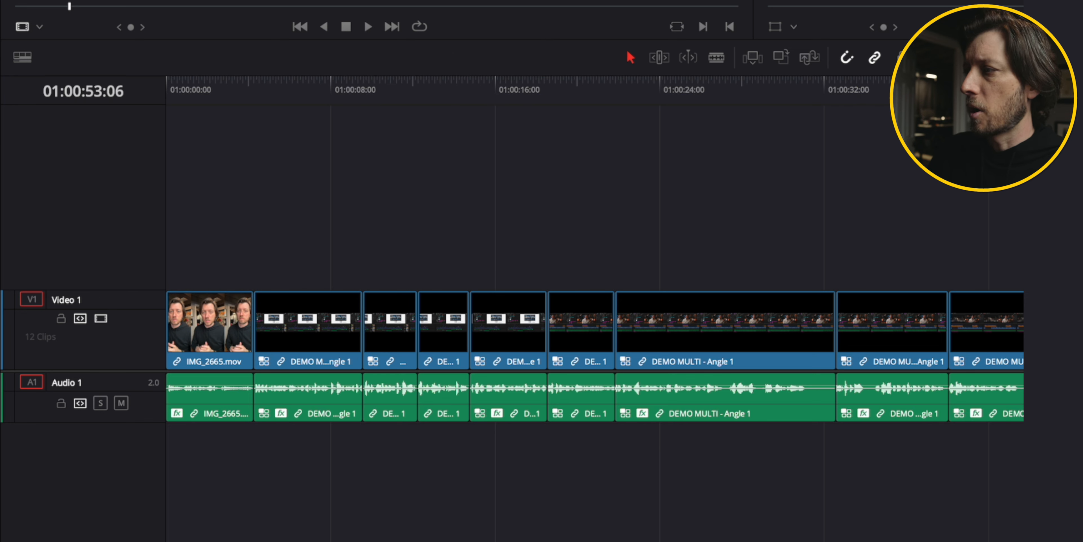
drag(343, 90, 155, 89)
key(ctrl+equal)
key(ctrl+equal)
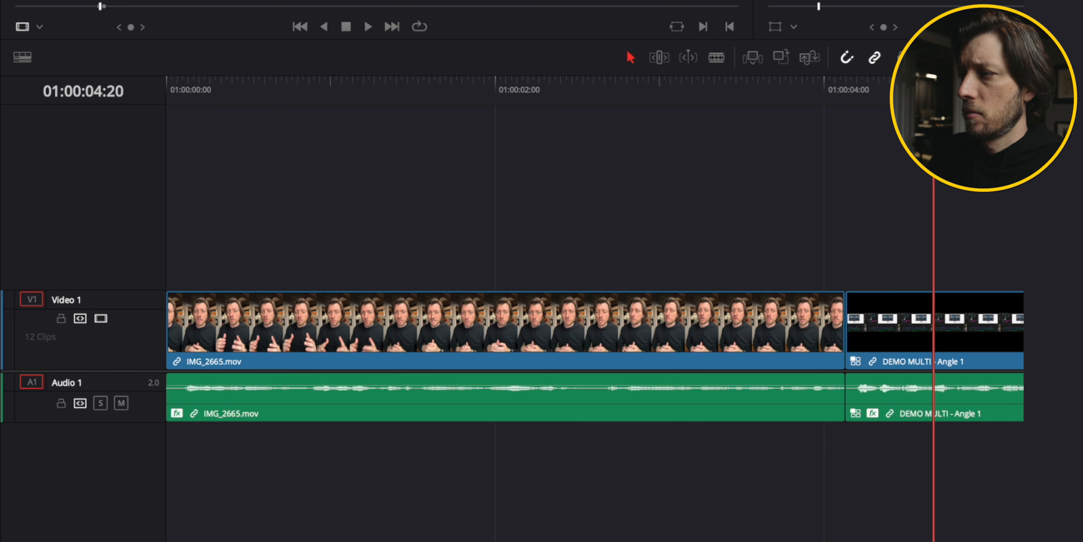
Duplicate the first DEMO MULTI clip onto Video 2 directly above itself.
click(934, 319)
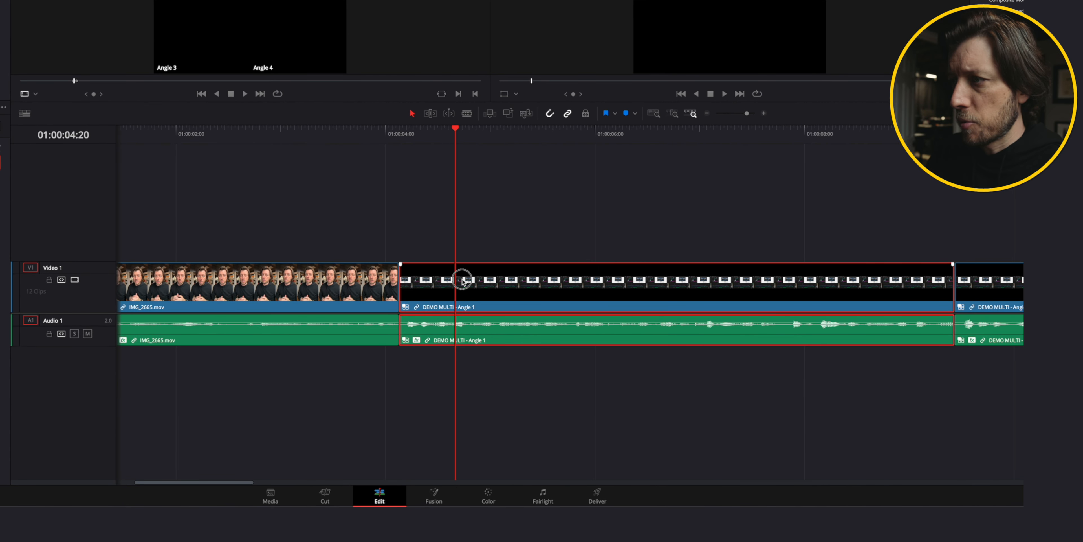
drag(463, 281, 467, 225)
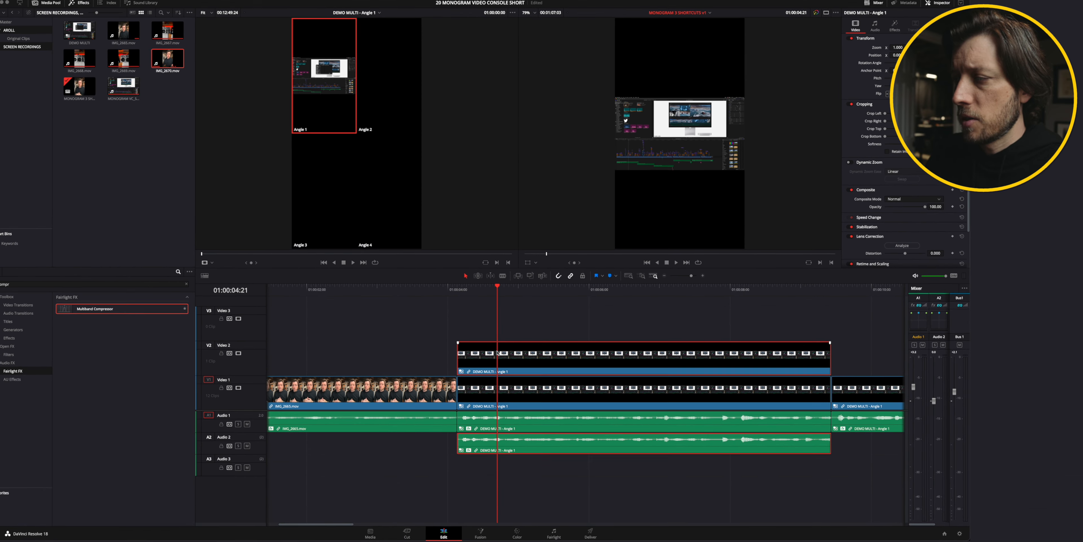
Switch the multicam clip on Video 2 to Angle 2.
double_click(498, 353)
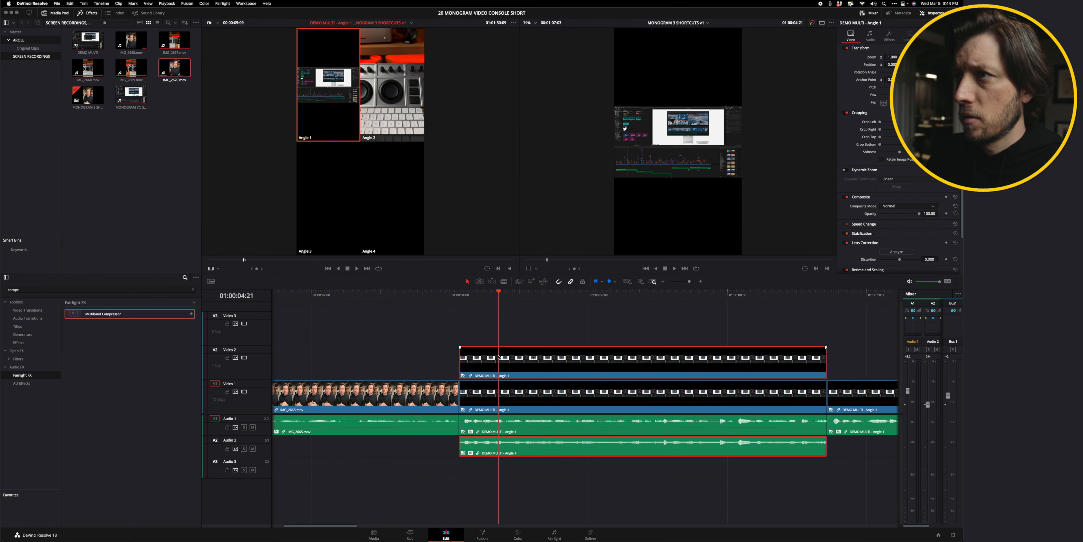
alt+click(382, 71)
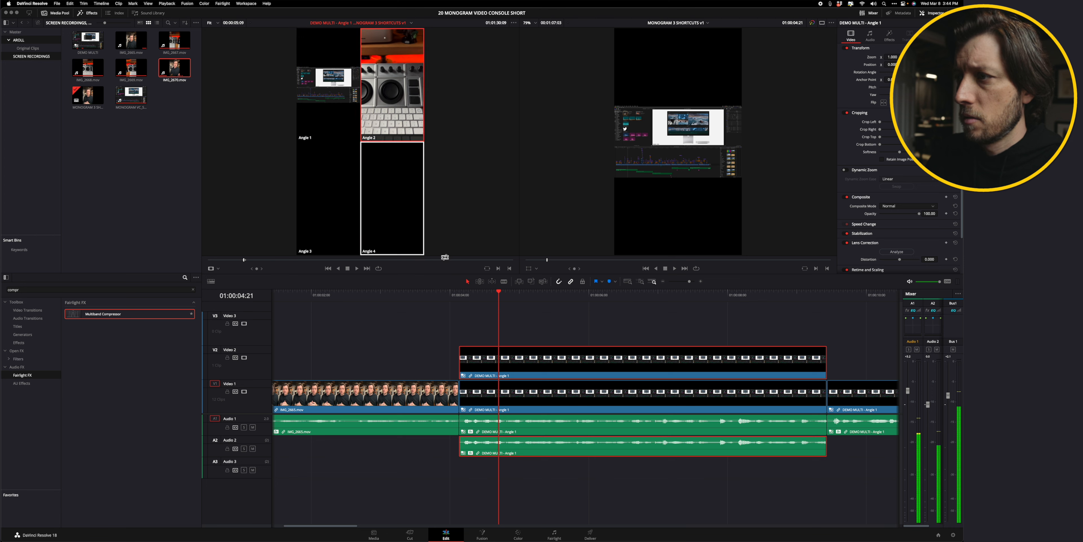
click(504, 293)
drag(504, 294, 506, 296)
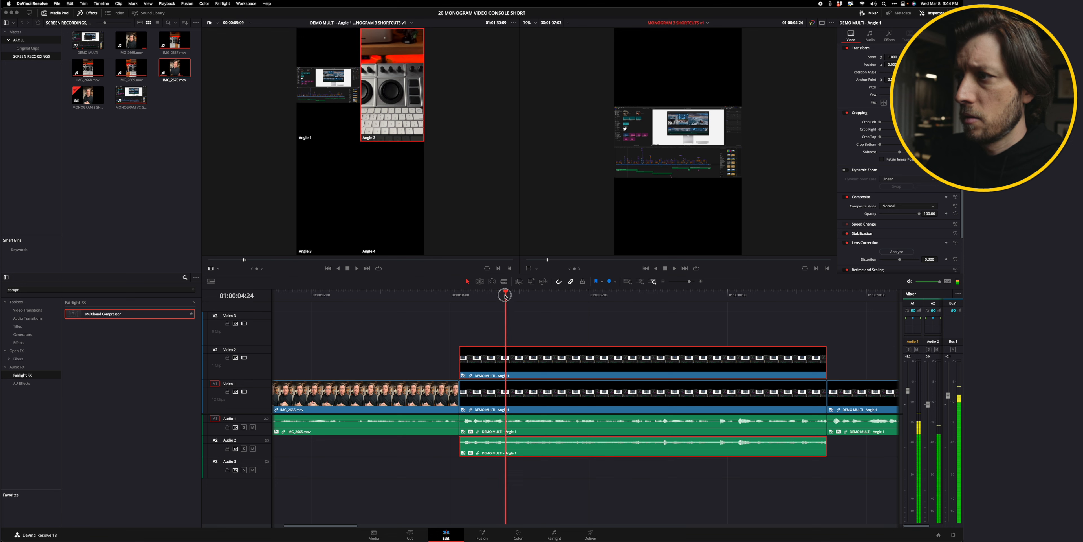
key(q)
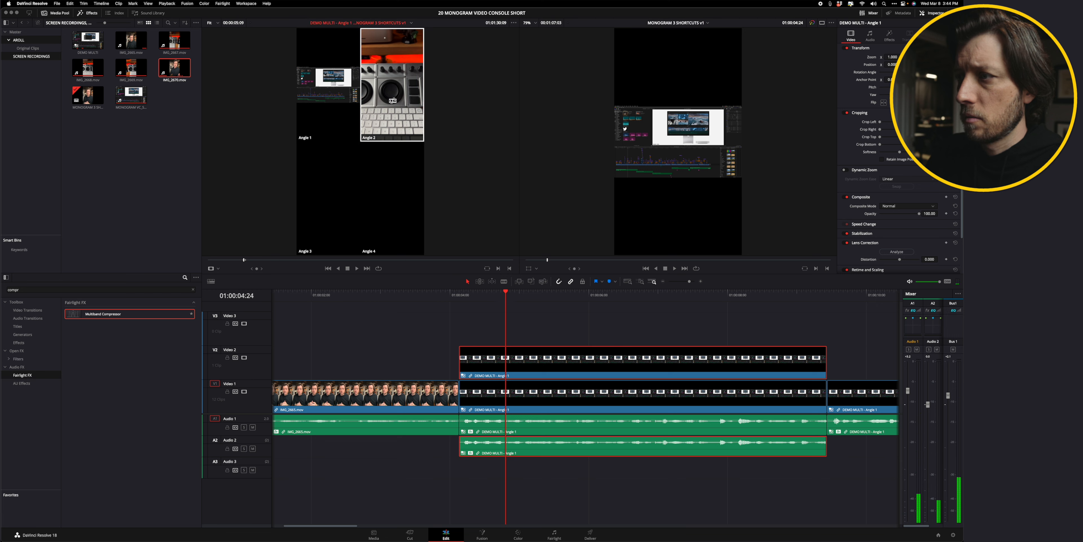
drag(493, 316, 515, 363)
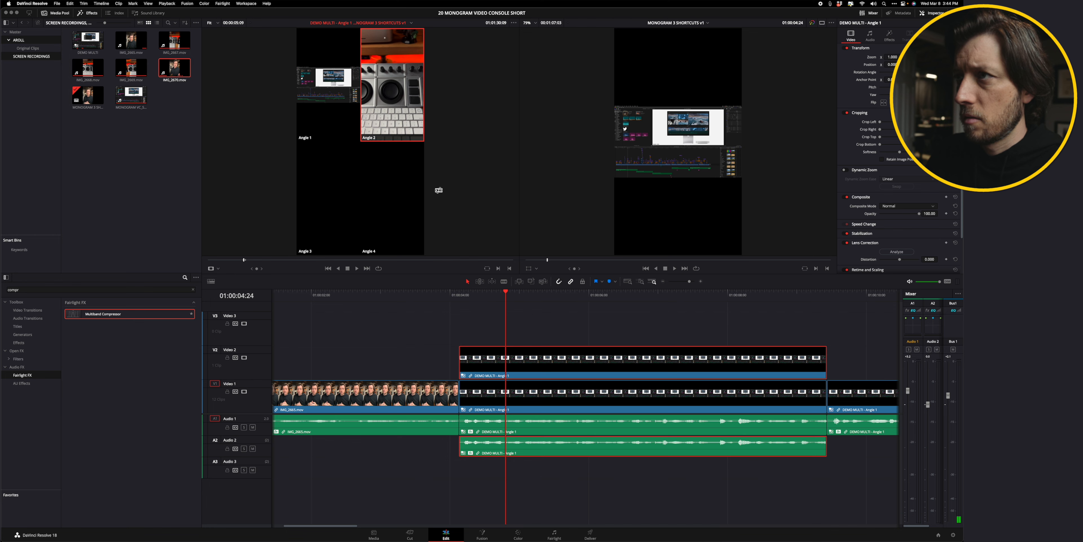
click(403, 96)
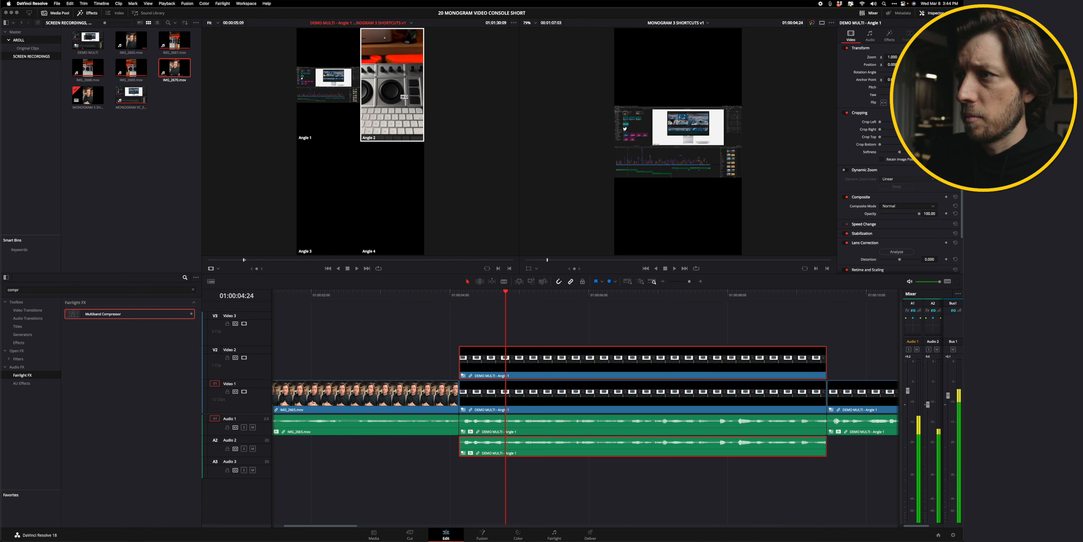
right_click(502, 359)
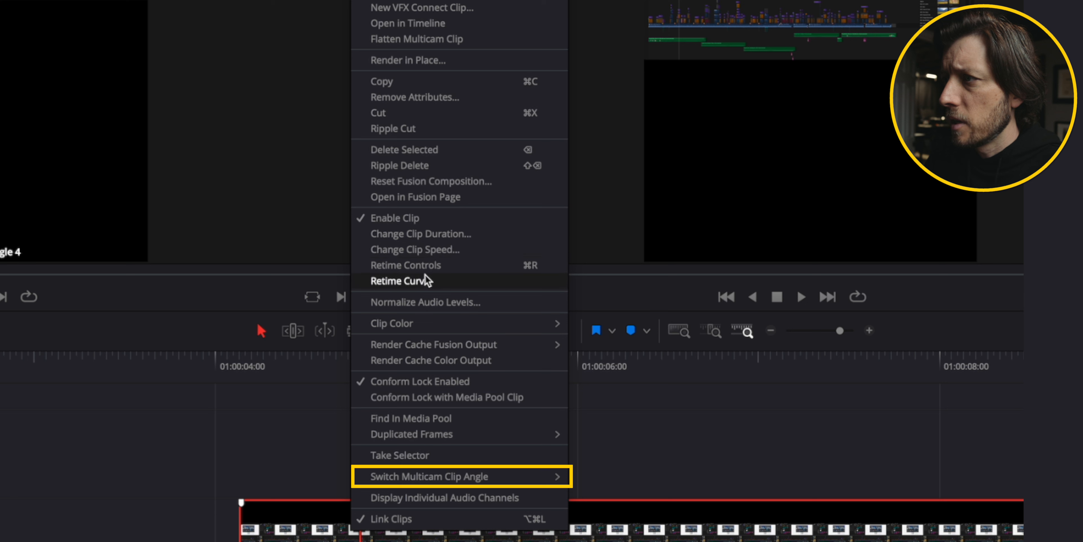
mouse_move(426, 329)
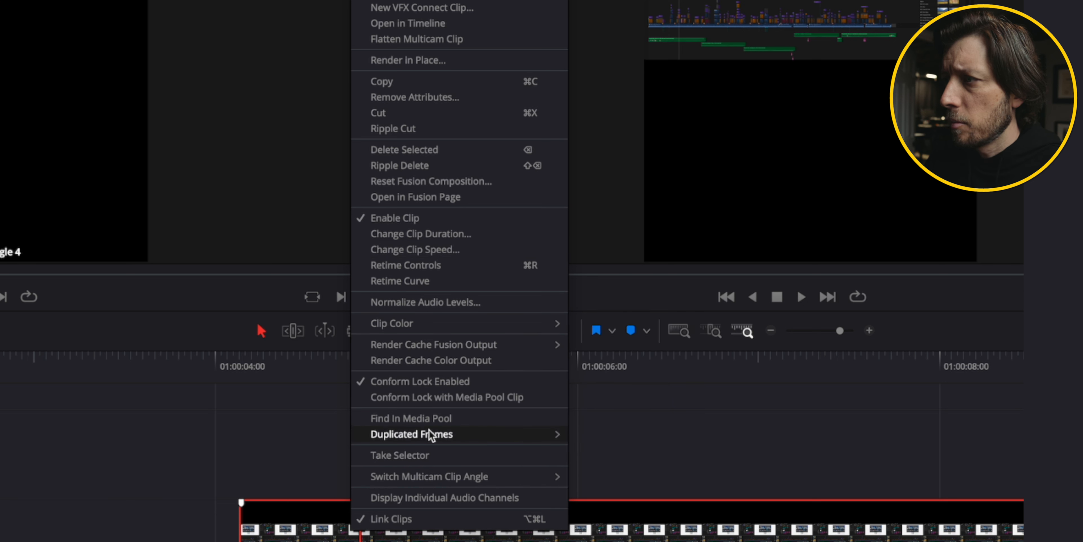
mouse_move(432, 483)
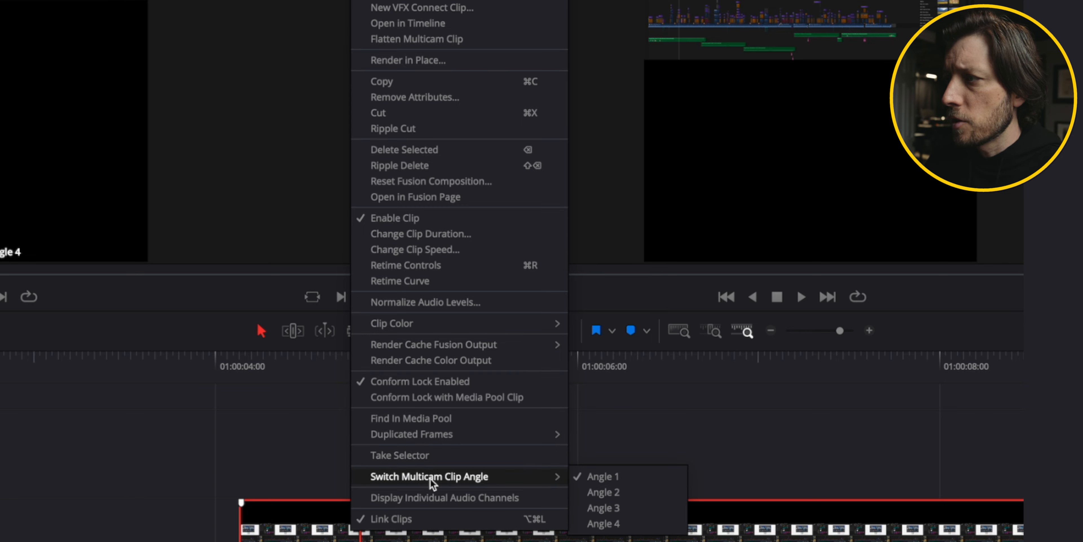
click(603, 493)
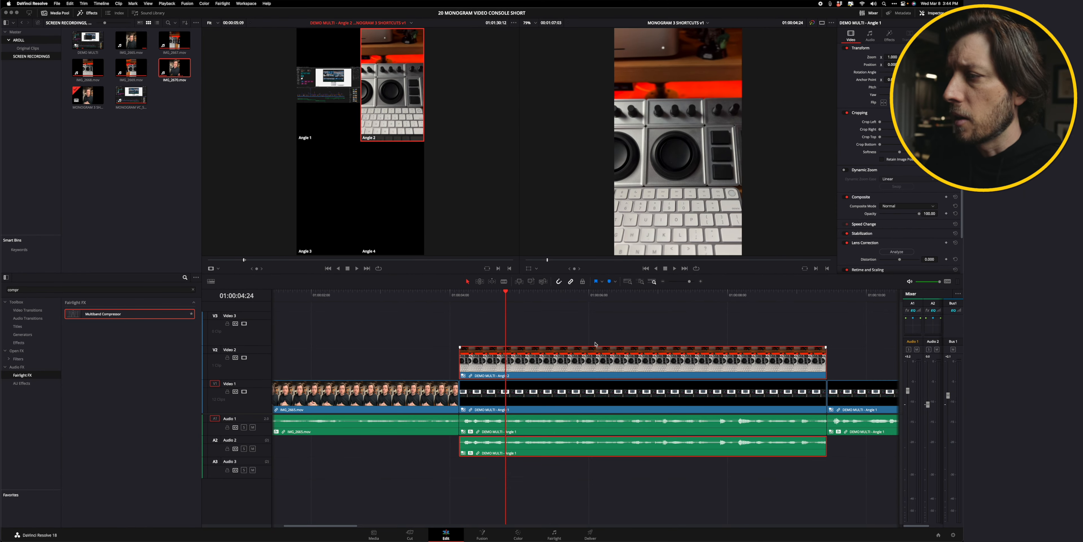
Open Keyboard Customization and search the commands for mult.
click(470, 319)
click(502, 300)
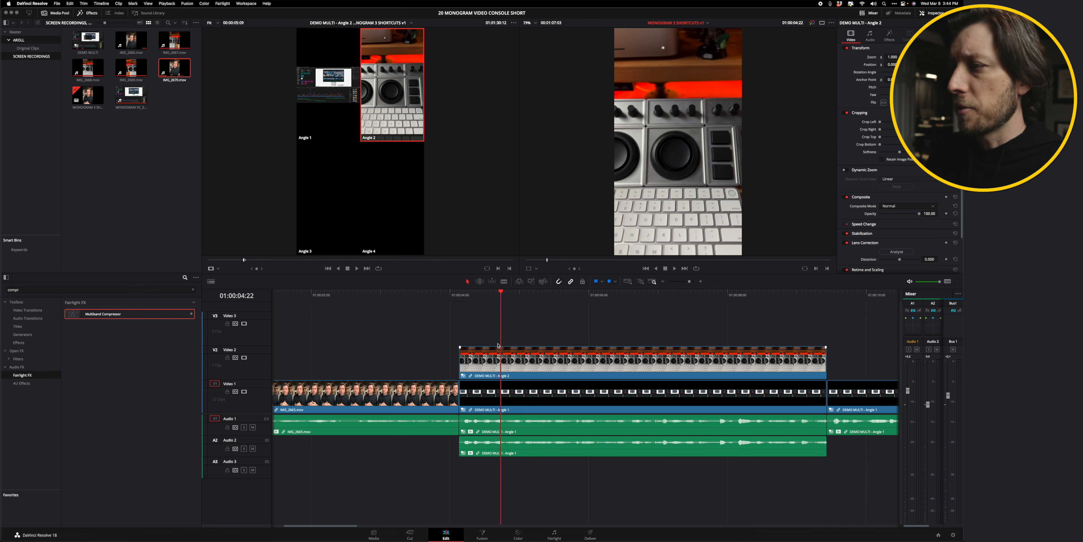
click(37, 4)
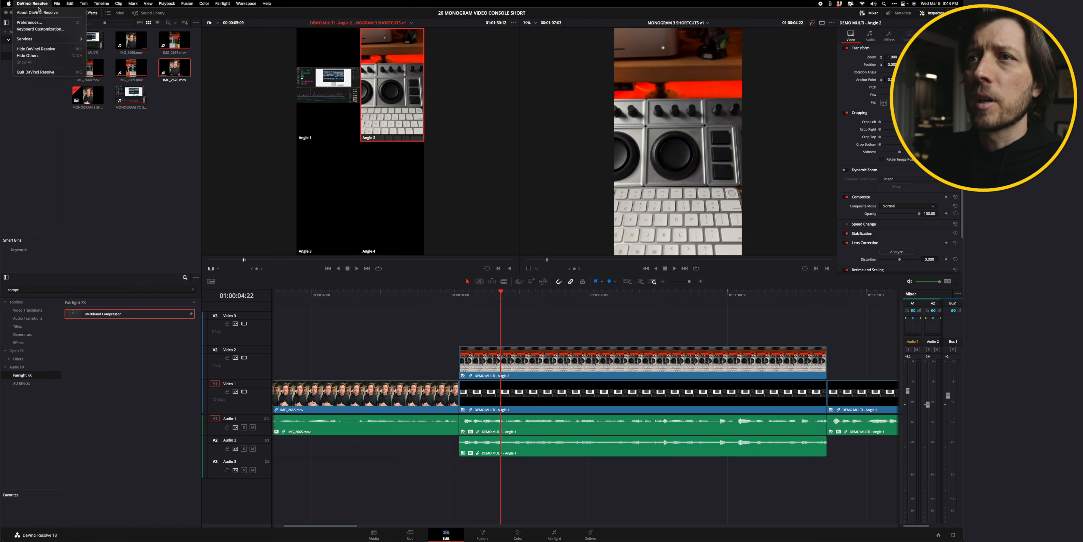
click(44, 31)
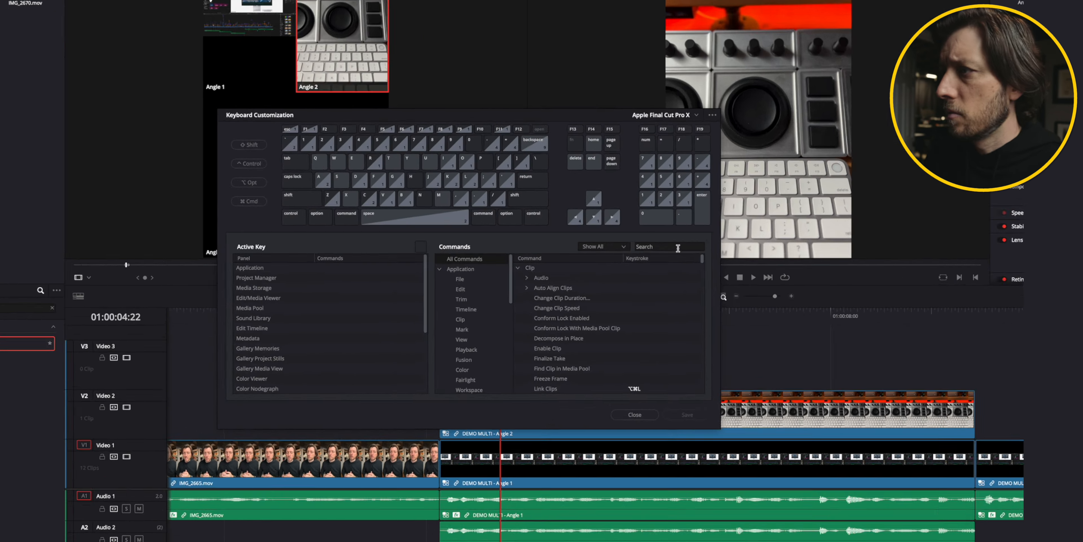
click(677, 247)
text(mult)
Assign keys 1, 2, 3 and 4 to the Multicam Switch commands Switch to Angle 1 through 4.
scroll(602, 356, down, 5)
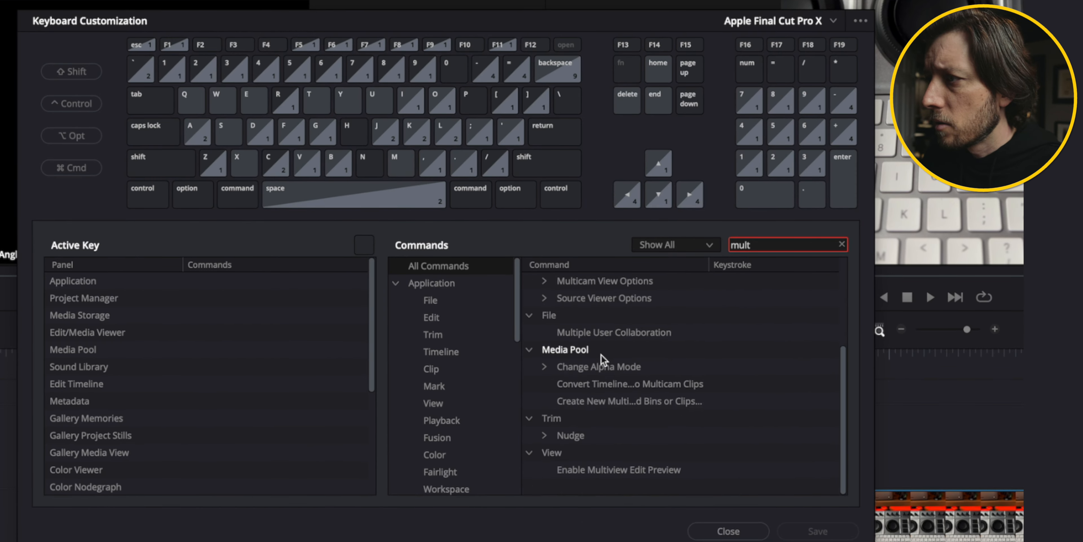
scroll(601, 356, up, 5)
double_click(585, 314)
scroll(626, 379, down, 1)
click(721, 315)
key(1)
click(721, 333)
key(2)
click(721, 350)
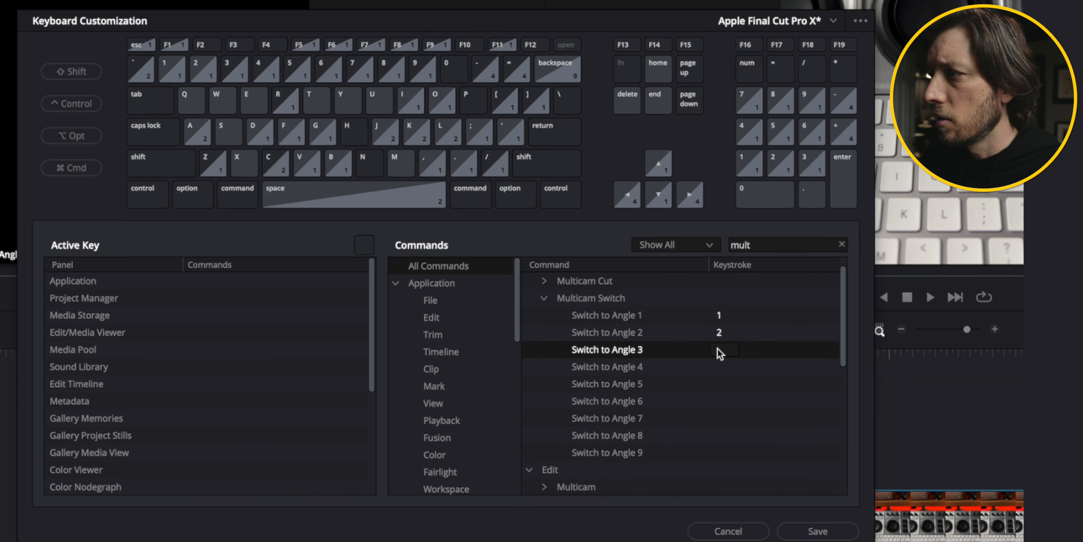
key(3)
click(720, 367)
key(4)
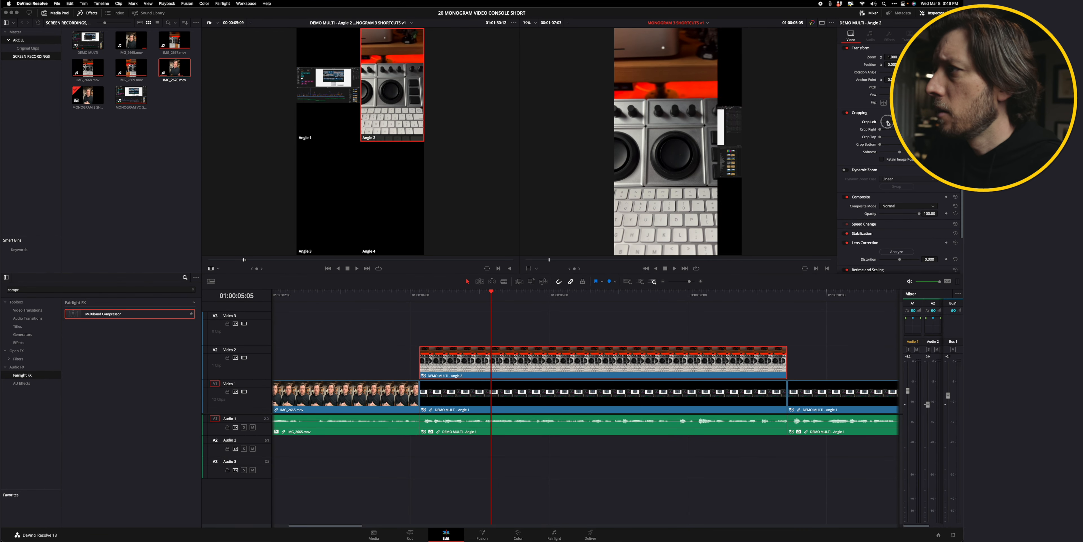
Scale up and reposition the Angle 1 screen recording in the viewer so it fills the vertical frame's upper half.
drag(888, 123, 893, 137)
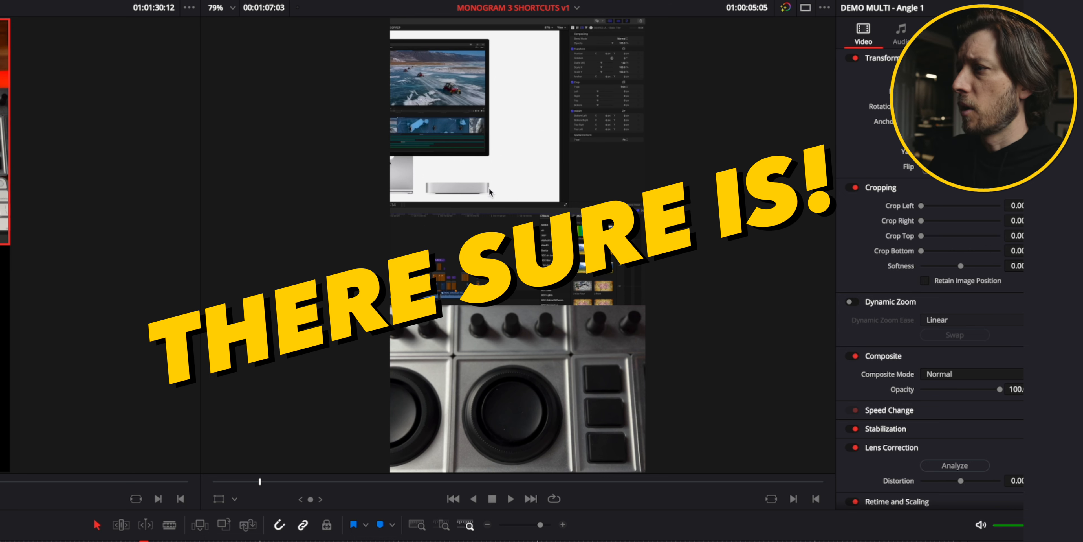
click(229, 500)
drag(507, 177, 508, 158)
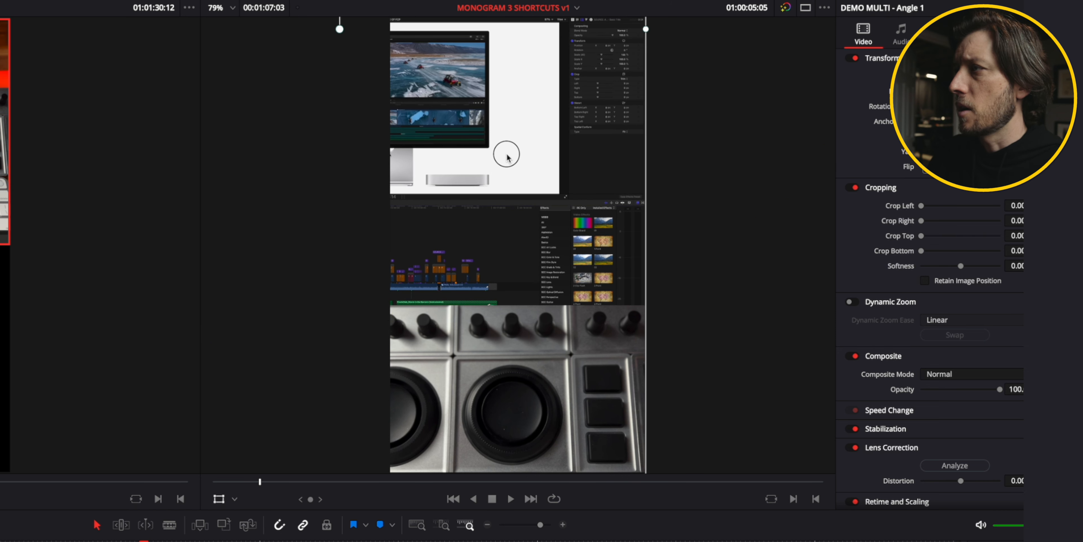
click(825, 9)
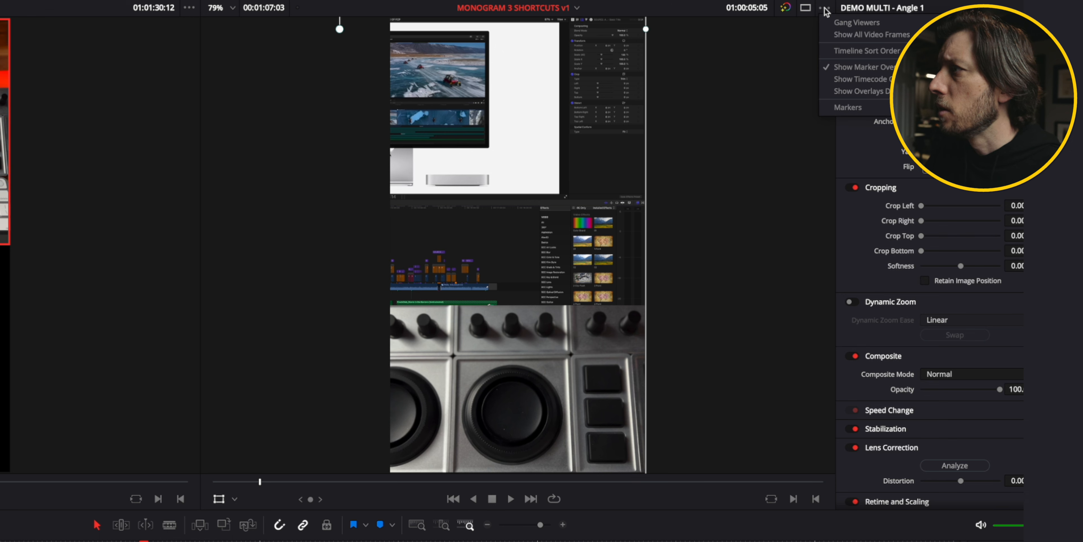
click(824, 9)
click(230, 8)
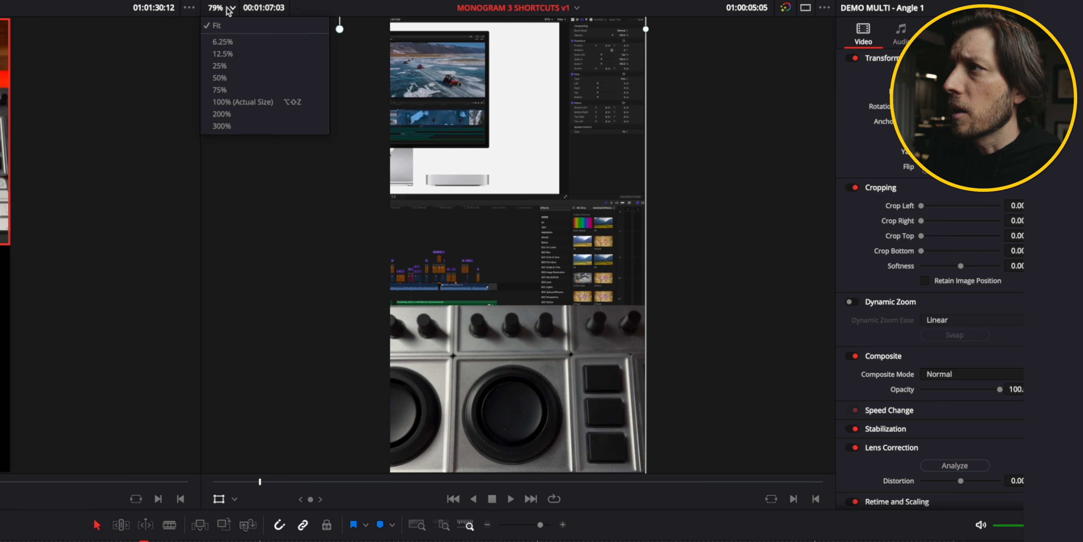
click(227, 79)
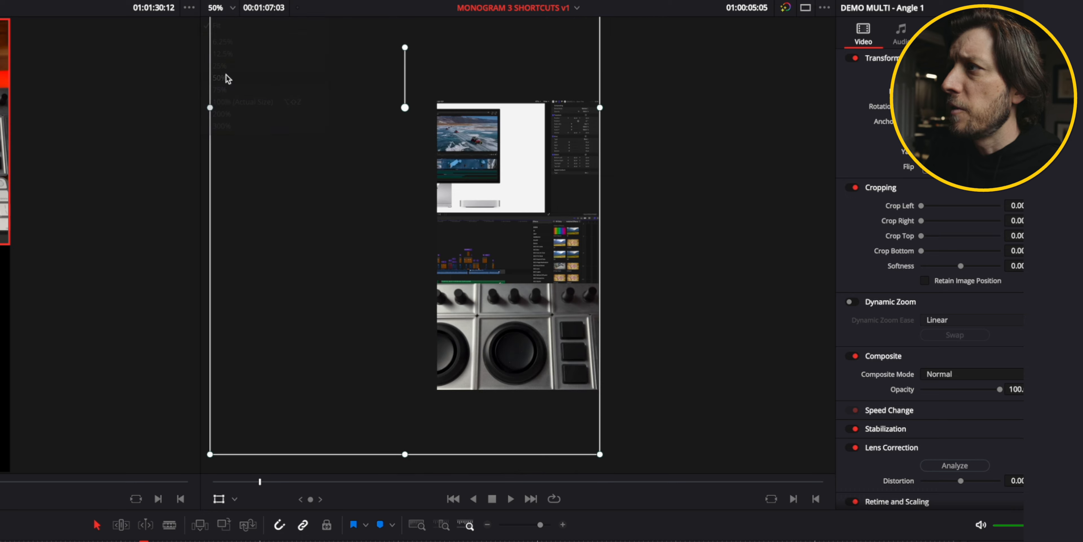
mouse_move(489, 212)
mouse_down()
mouse_move(506, 215)
mouse_move(490, 207)
mouse_up()
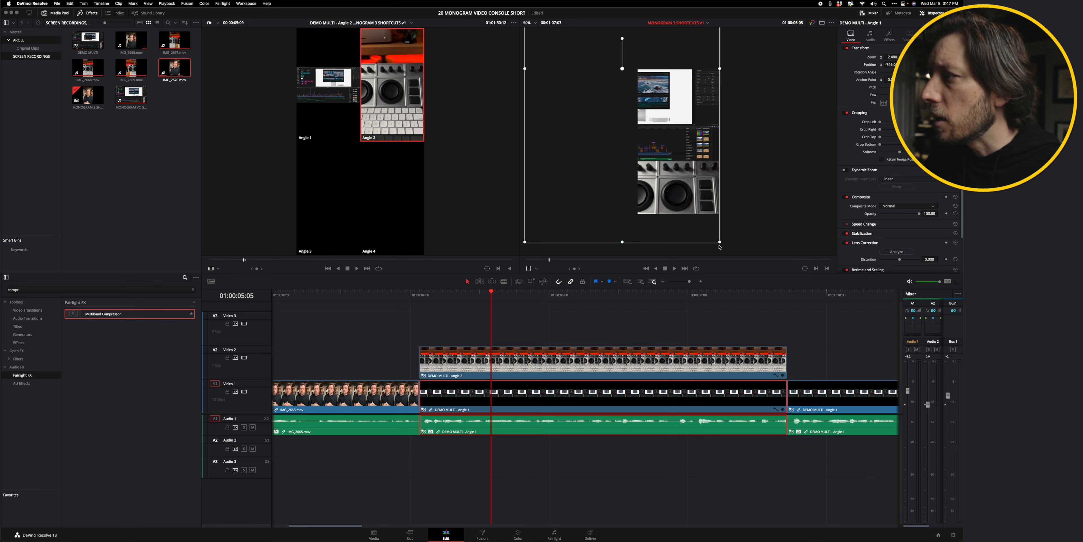
drag(720, 242, 722, 209)
click(535, 23)
click(531, 57)
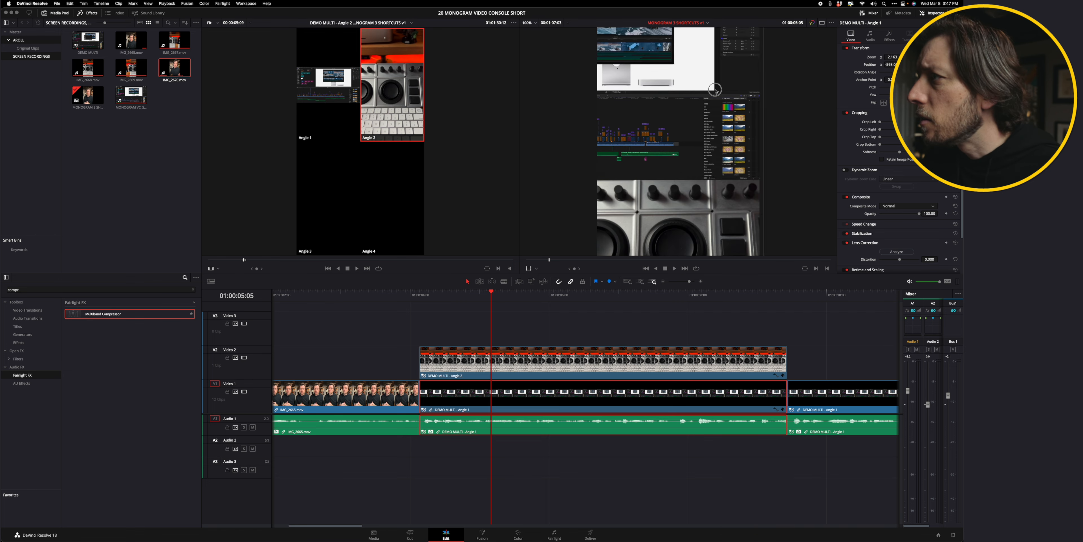
drag(706, 49, 722, 147)
scroll(722, 146, down, 8)
drag(782, 207, 783, 182)
scroll(771, 177, up, 8)
drag(732, 206, 684, 110)
scroll(685, 110, down, 2)
drag(462, 295, 580, 294)
key(Up)
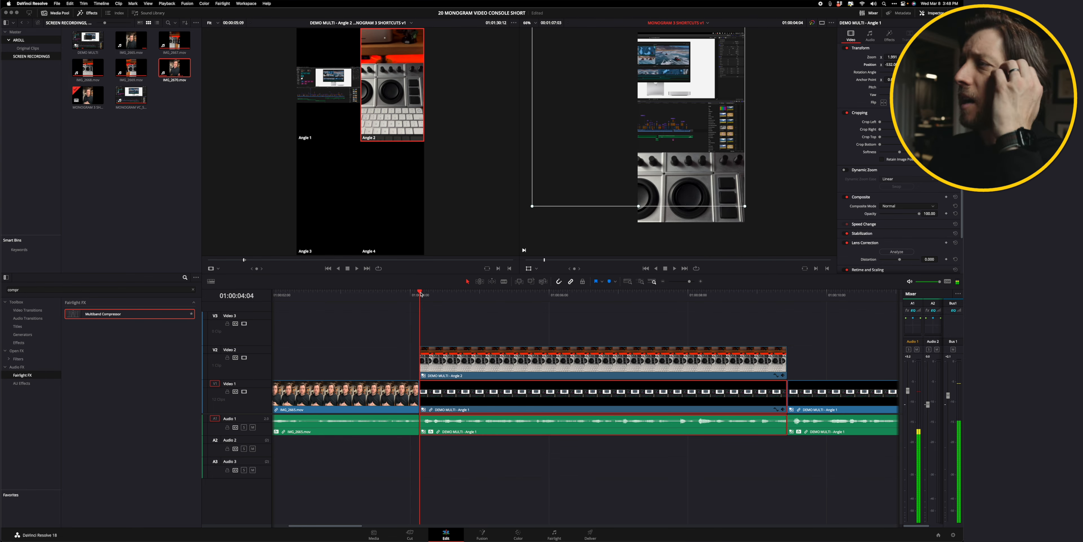
click(710, 188)
drag(710, 187, 699, 186)
key(super+z)
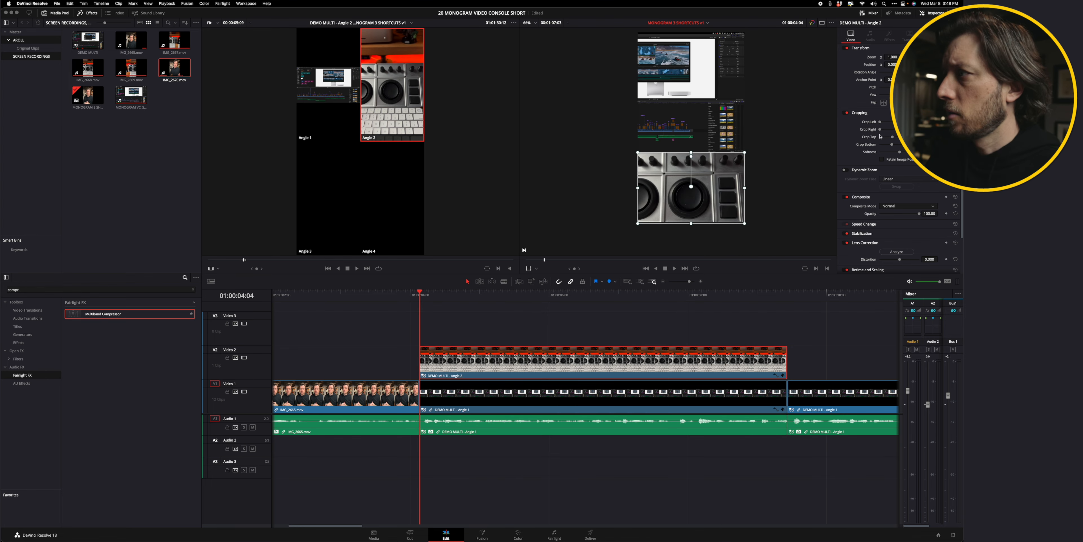
Duplicate the next Video 1 multicam segment onto Video 2 and switch the copy to Angle 2.
drag(420, 291, 706, 291)
scroll(656, 294, right, 6)
drag(558, 295, 778, 296)
scroll(519, 367, right, 2)
click(529, 395)
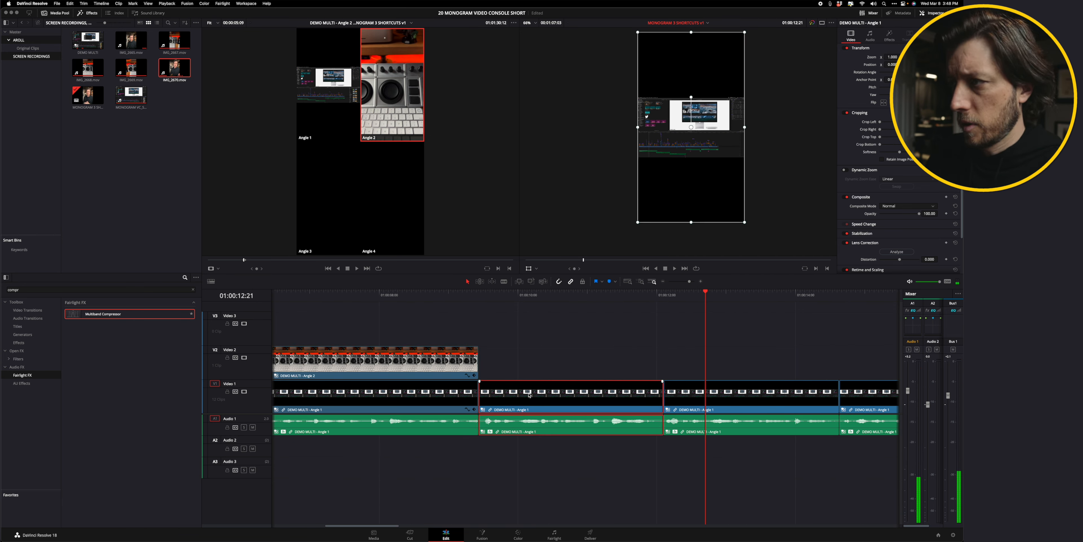
drag(530, 395, 529, 361)
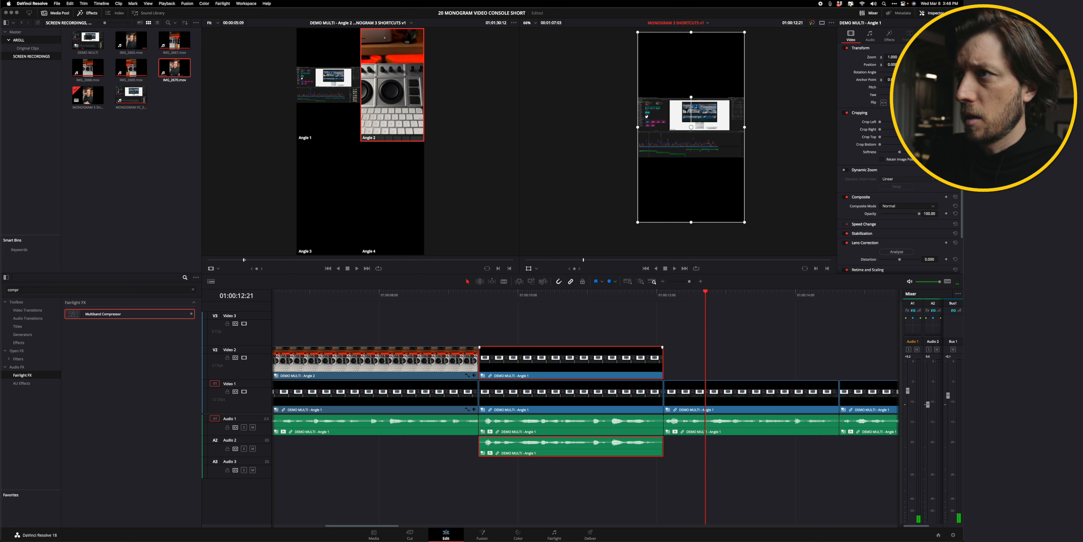
key(alt+2)
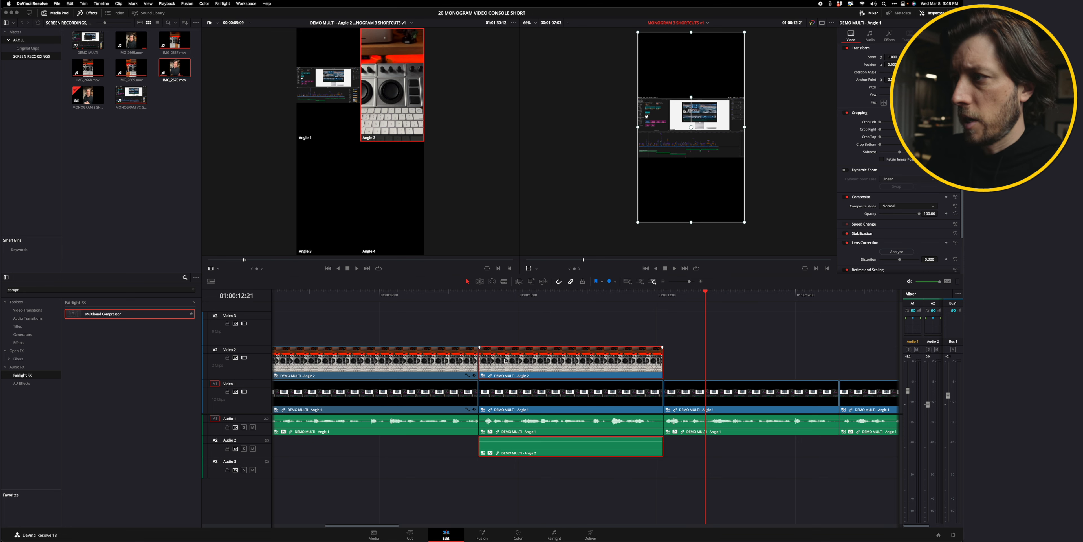
click(504, 339)
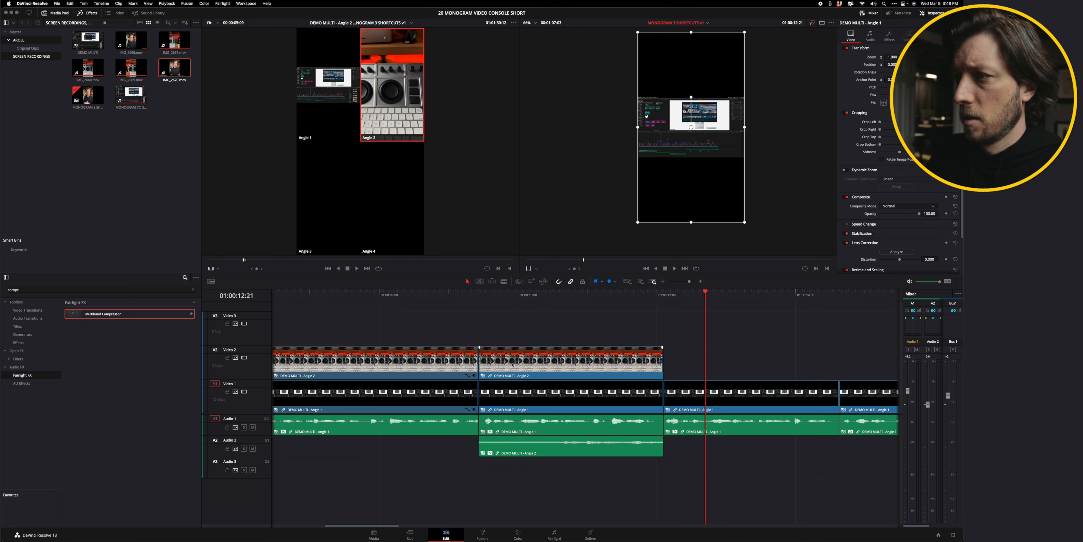
click(440, 395)
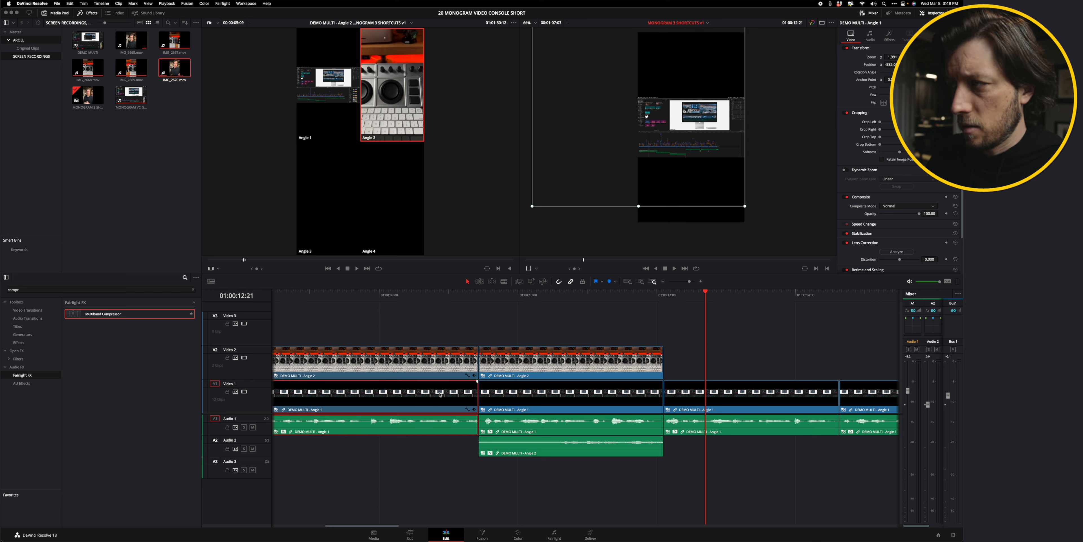
click(500, 400)
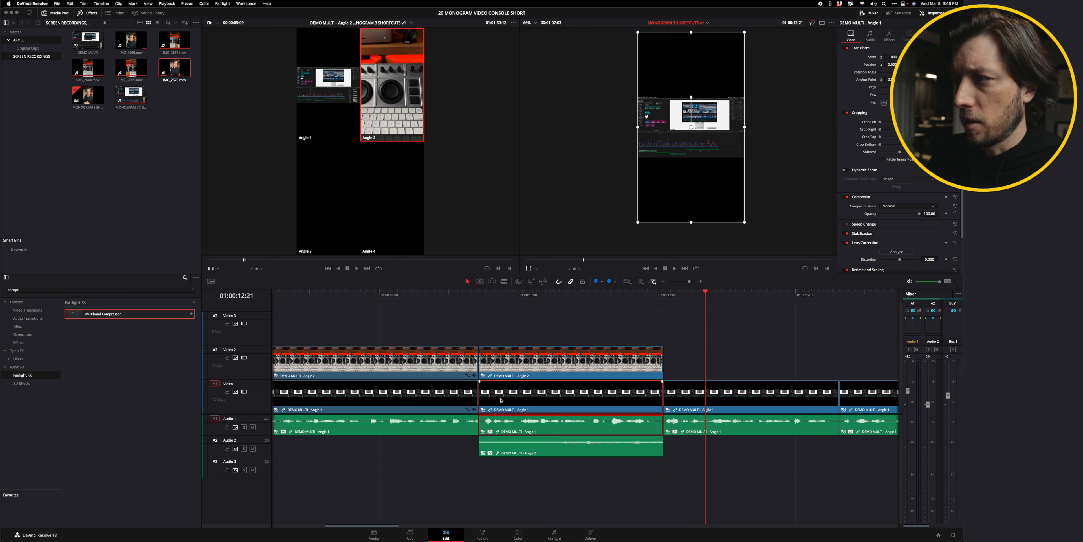
right_click(513, 398)
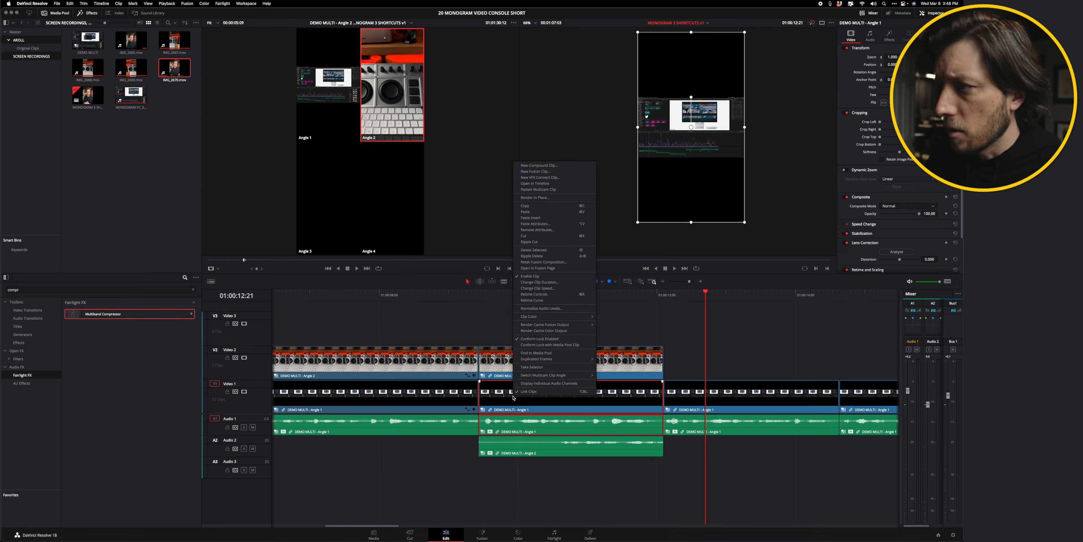
click(529, 160)
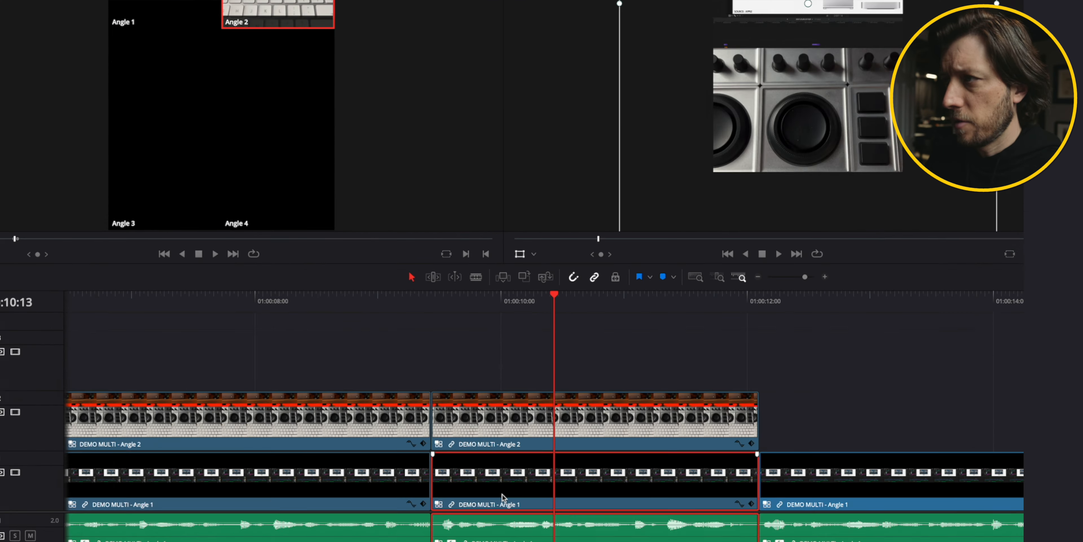
key(alt+v)
click(536, 446)
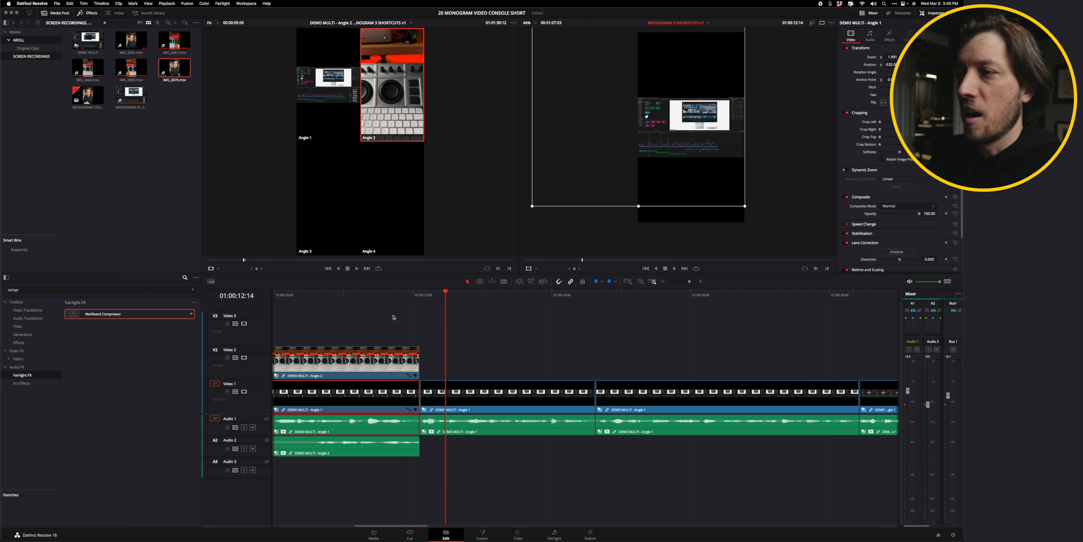
Play back the edit and delete the second Angle 2 clip from Video 2.
scroll(362, 304, left, 5)
click(435, 296)
key(space)
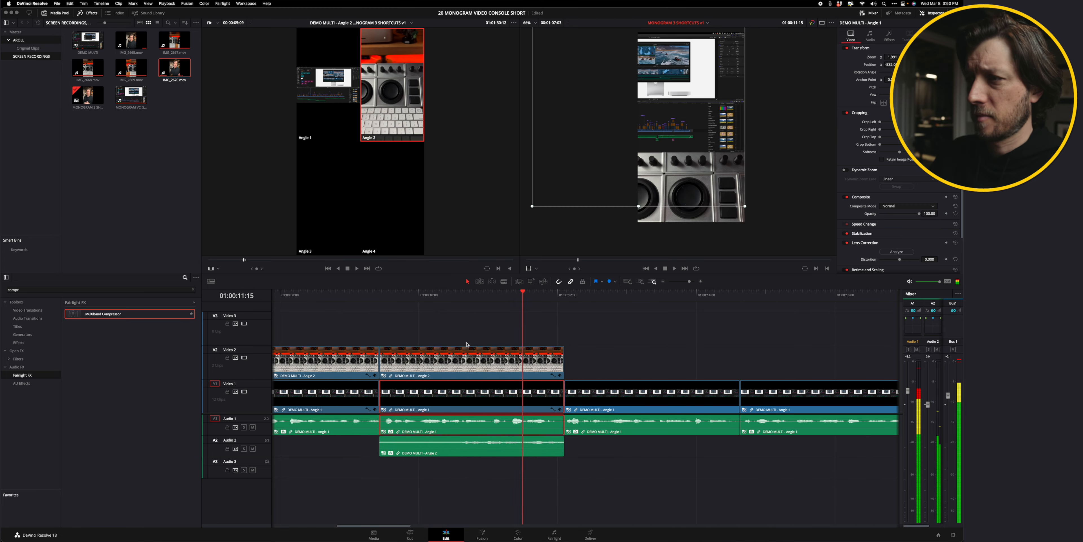
key(space)
key(space)
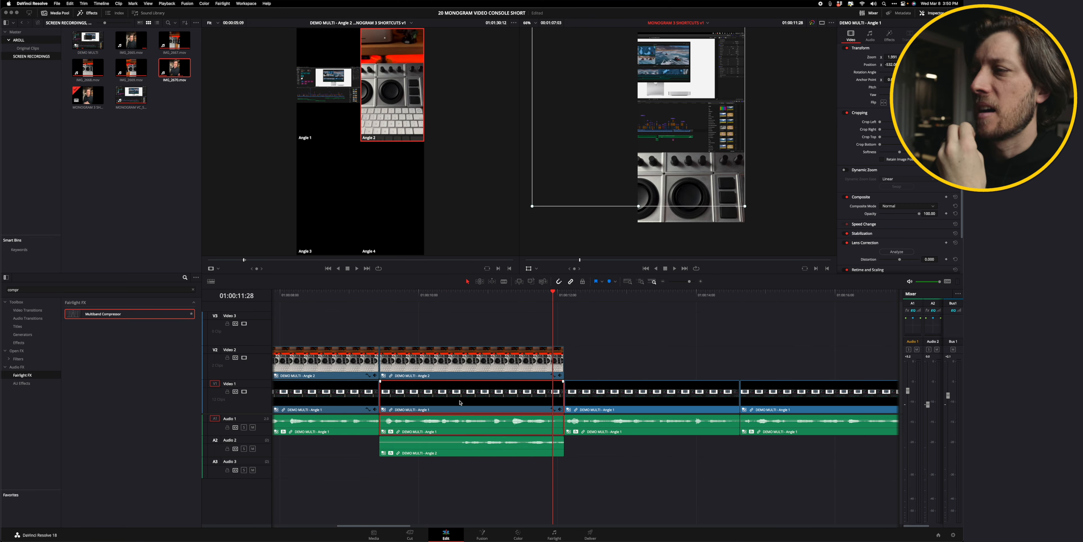
click(458, 362)
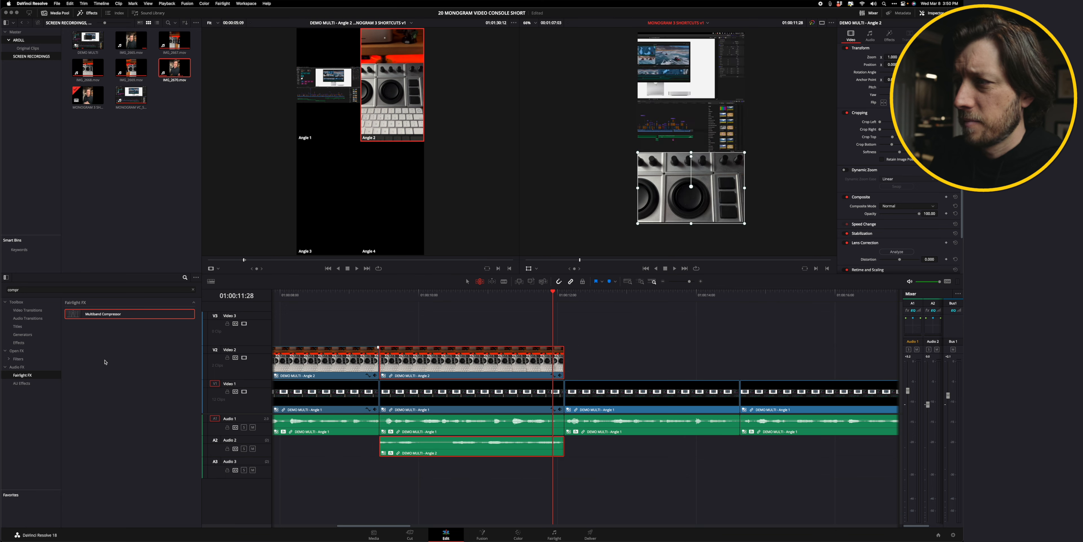
key(BackSpace)
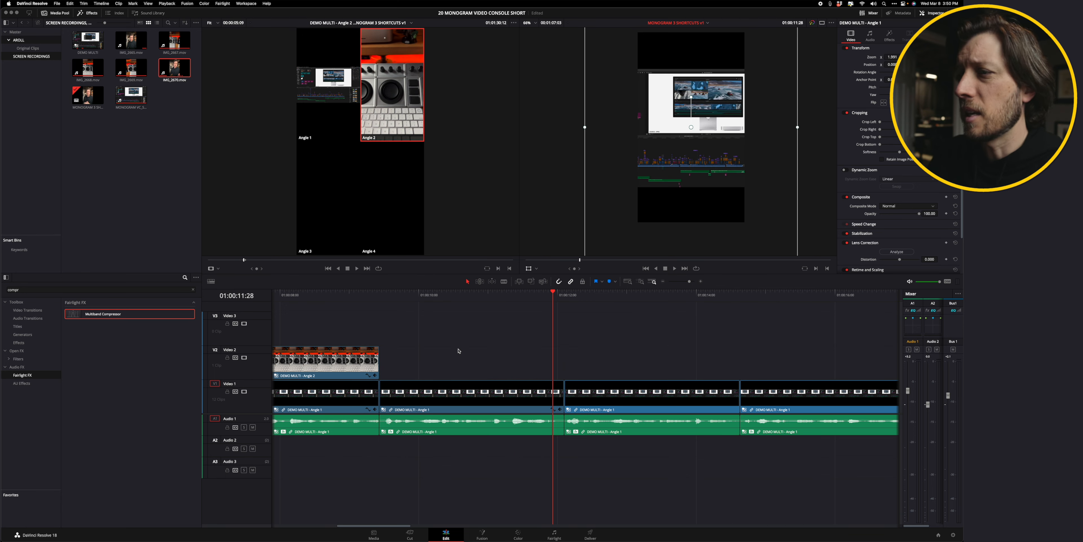
Open the DEMO MULTI multicam clip in its own timeline and zoom in on its angle clips.
right_click(445, 383)
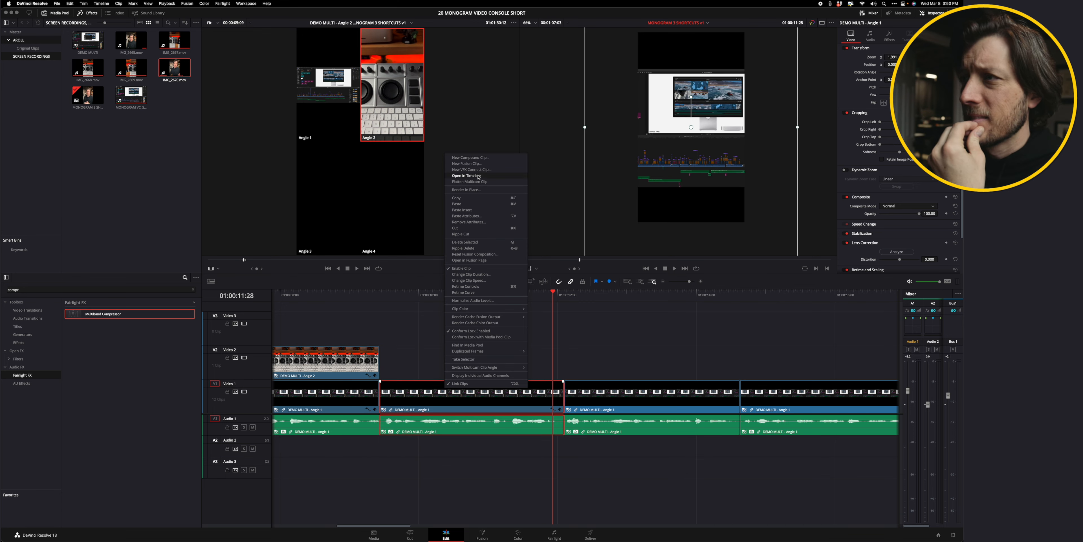
click(478, 177)
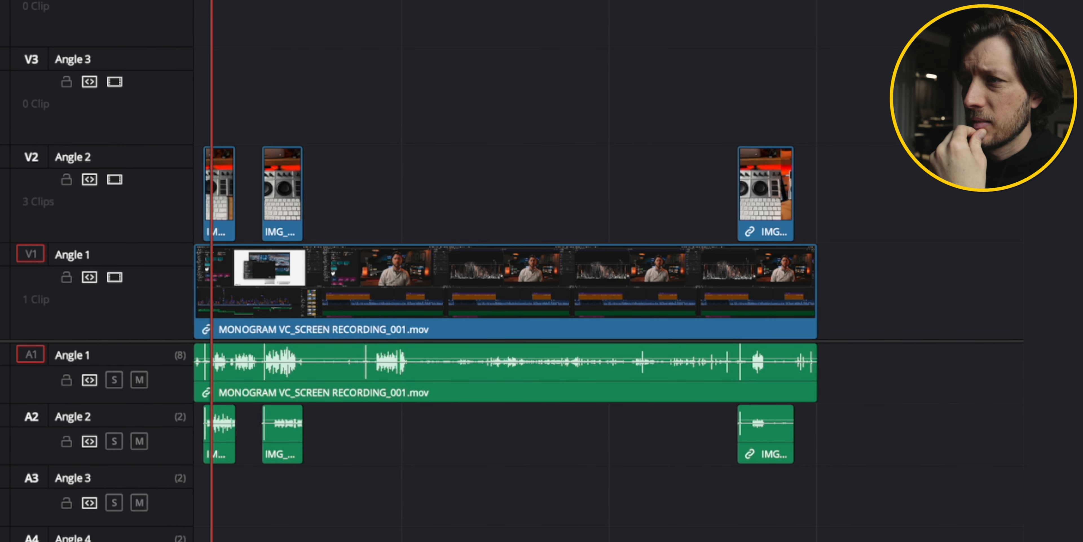
key(Down)
key(Down)
key(super+equal)
key(super+equal)
key(super+equal)
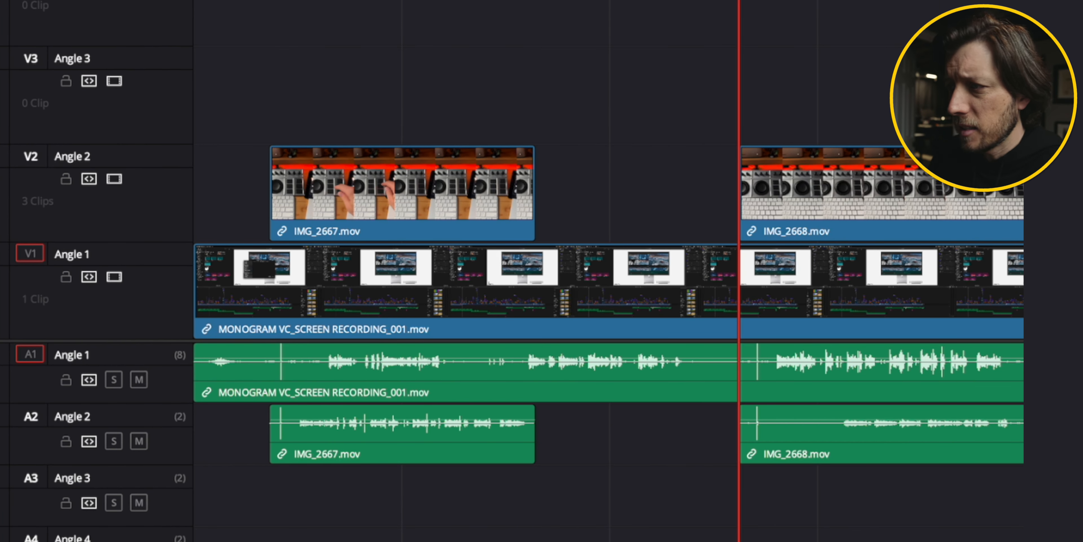
key(space)
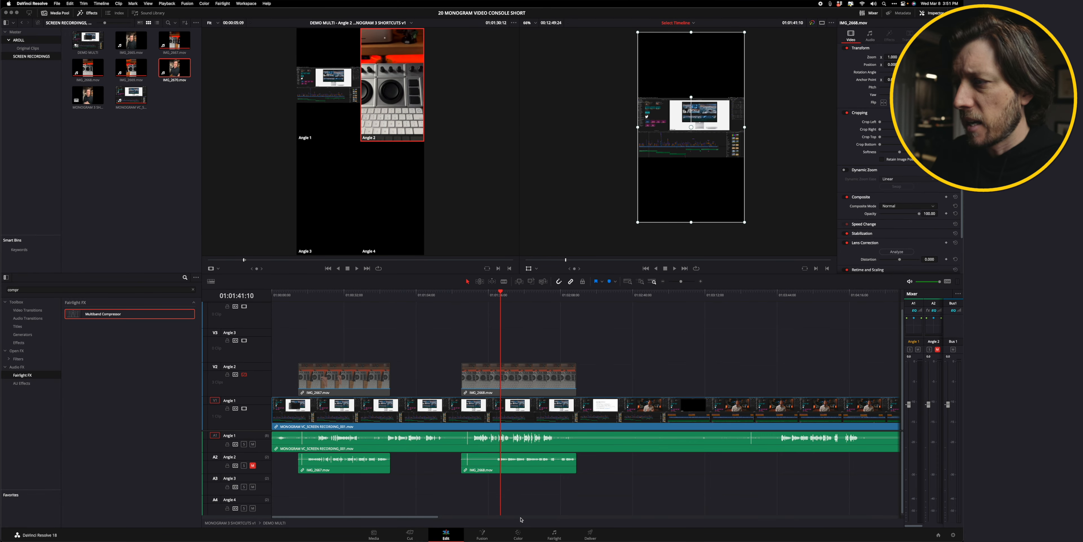
Examine the screen recording clip's options and play through the multicam source timeline.
click(529, 292)
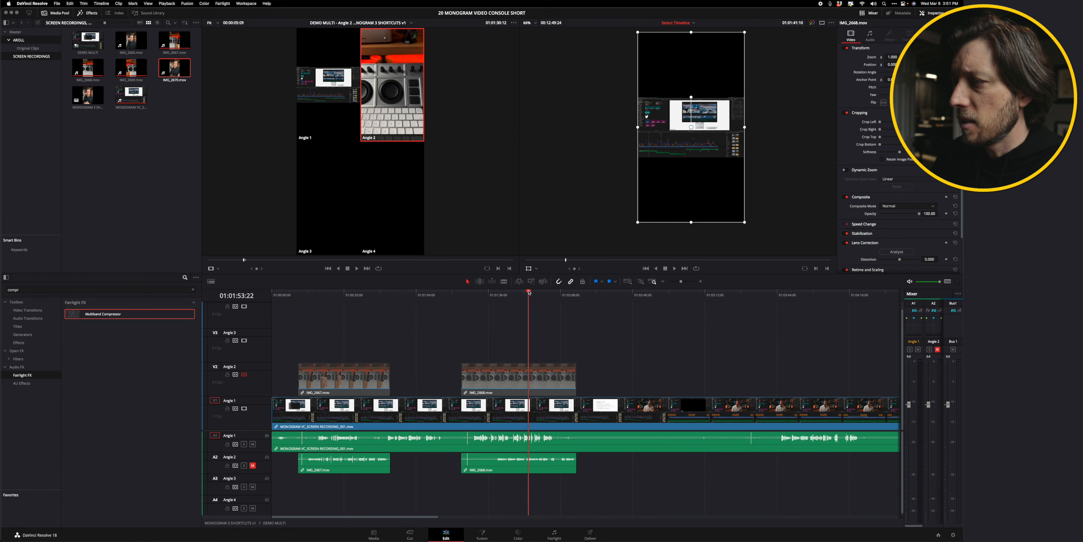
right_click(532, 445)
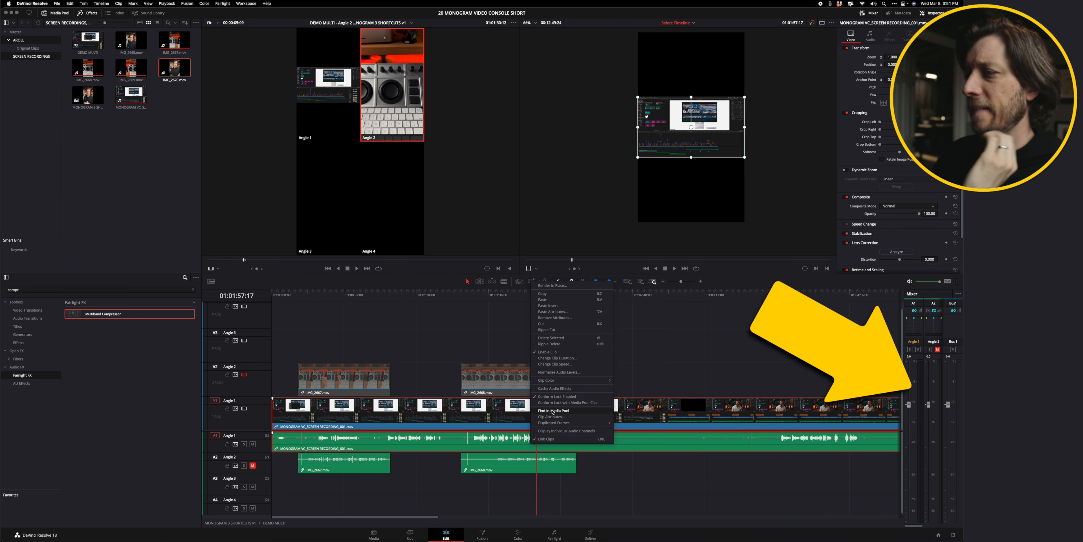
click(540, 431)
click(502, 292)
key(space)
key(space)
right_click(502, 433)
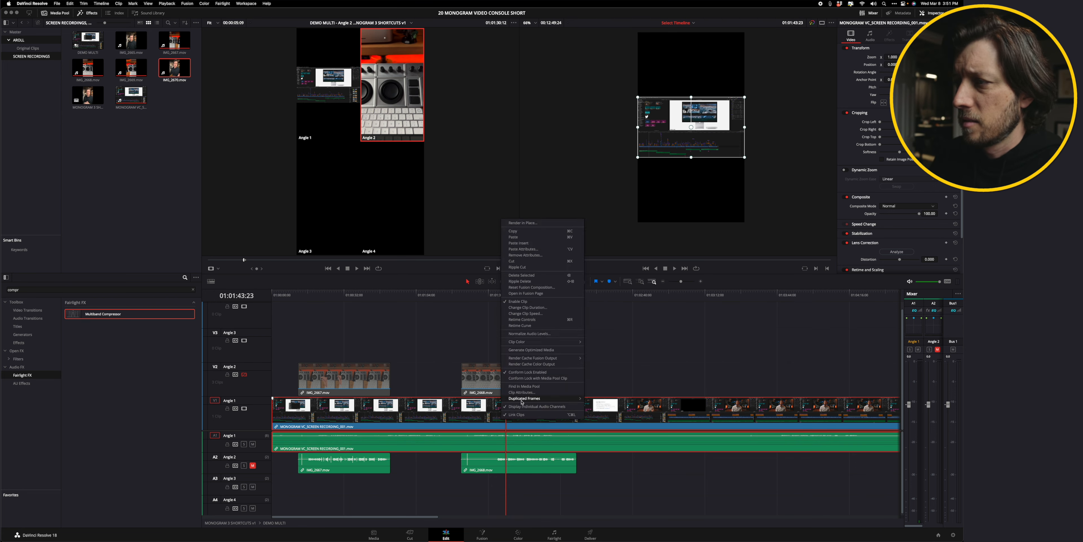
click(510, 416)
key(space)
key(space)
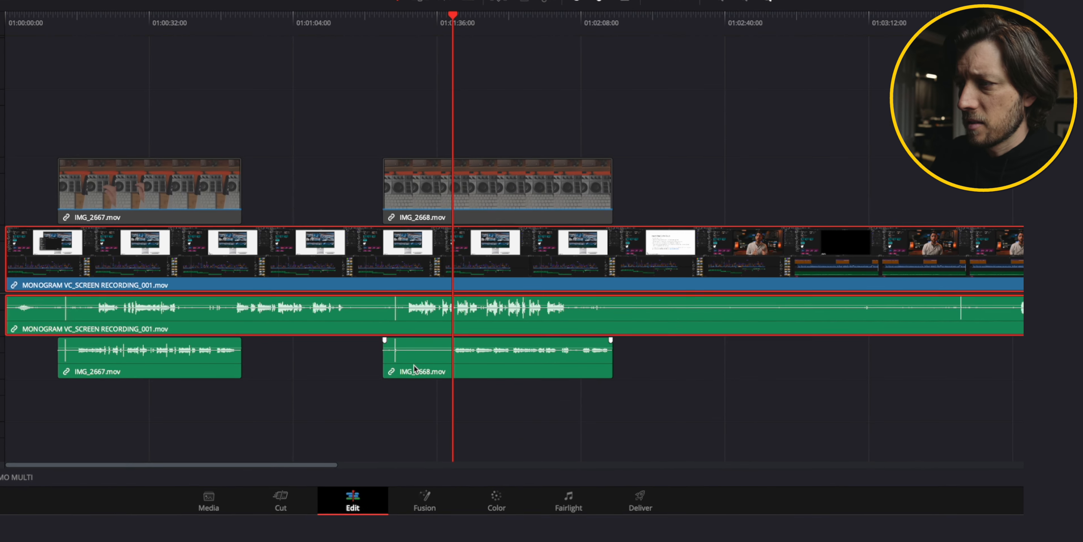
Move the IMG_2668 clip on Angle 2 later in the multicam timeline, to start at about 01:03:29.
scroll(618, 338, right, 5)
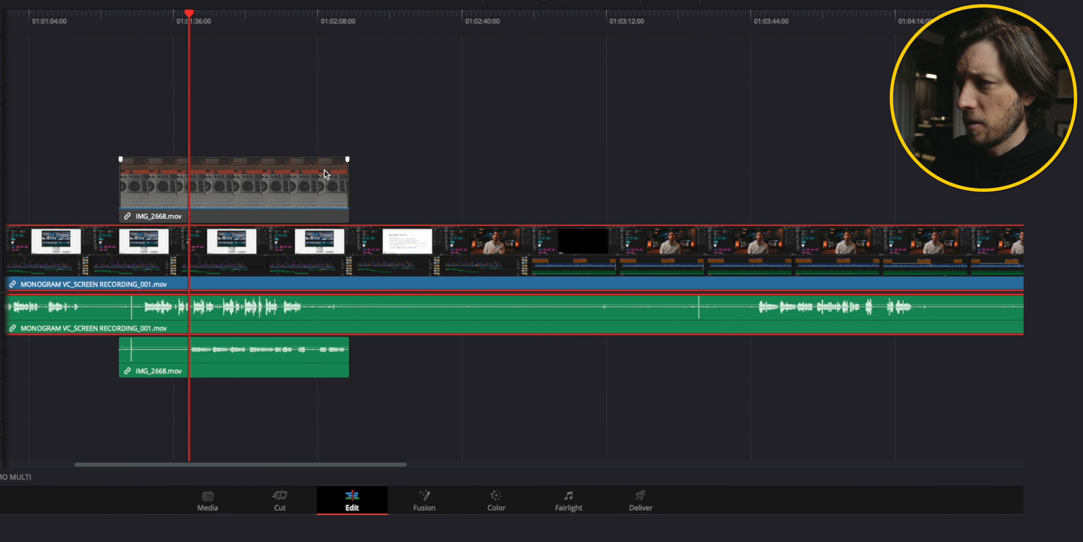
drag(291, 177, 855, 176)
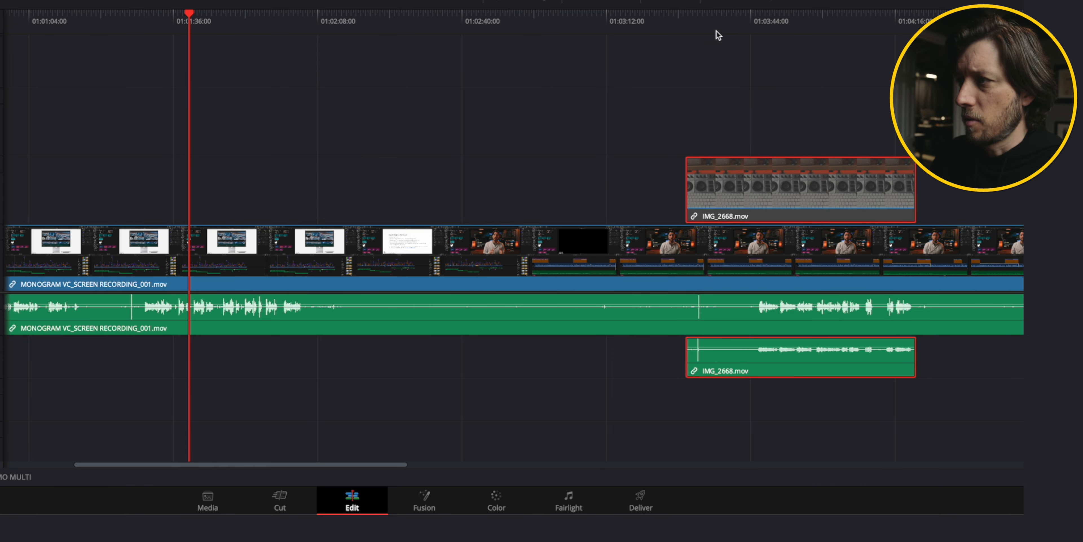
click(689, 22)
key(super+equal)
key(super+equal)
scroll(365, 25, right, 7)
scroll(365, 25, left, 8)
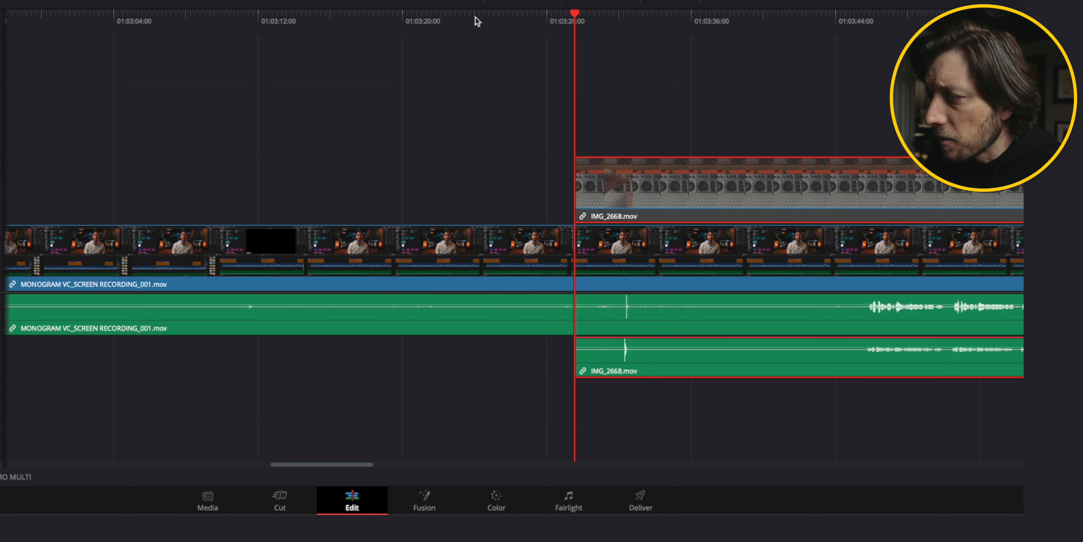
scroll(477, 22, right, 5)
drag(319, 13, 337, 14)
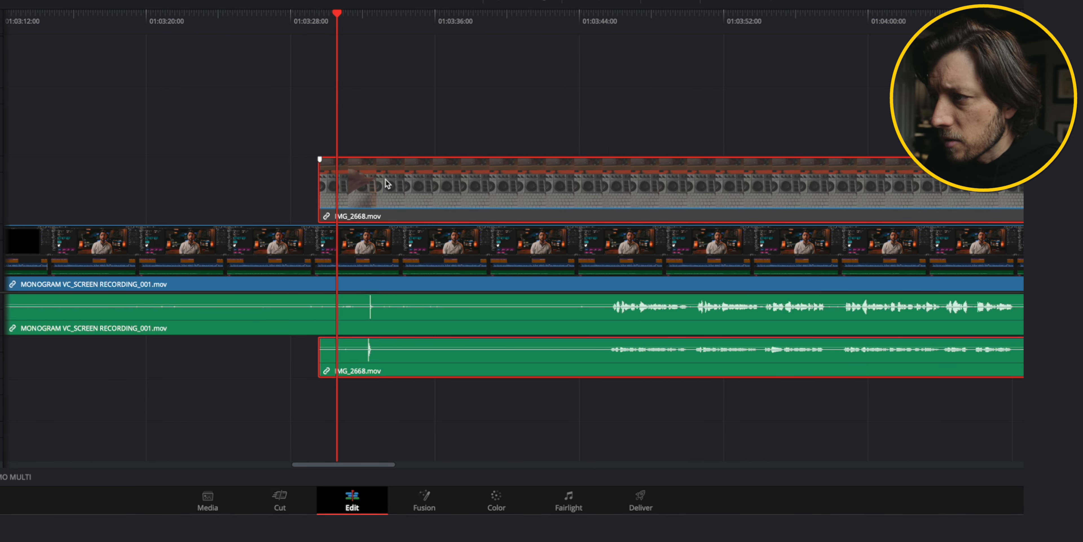
click(364, 14)
Return to the MONOGRAM 3 SHORTCUTS edit timeline.
key(super+equal)
key(super+equal)
key(super+equal)
key(super+minus)
key(super+minus)
key(super+minus)
key(super+minus)
key(super+minus)
key(Up)
click(246, 376)
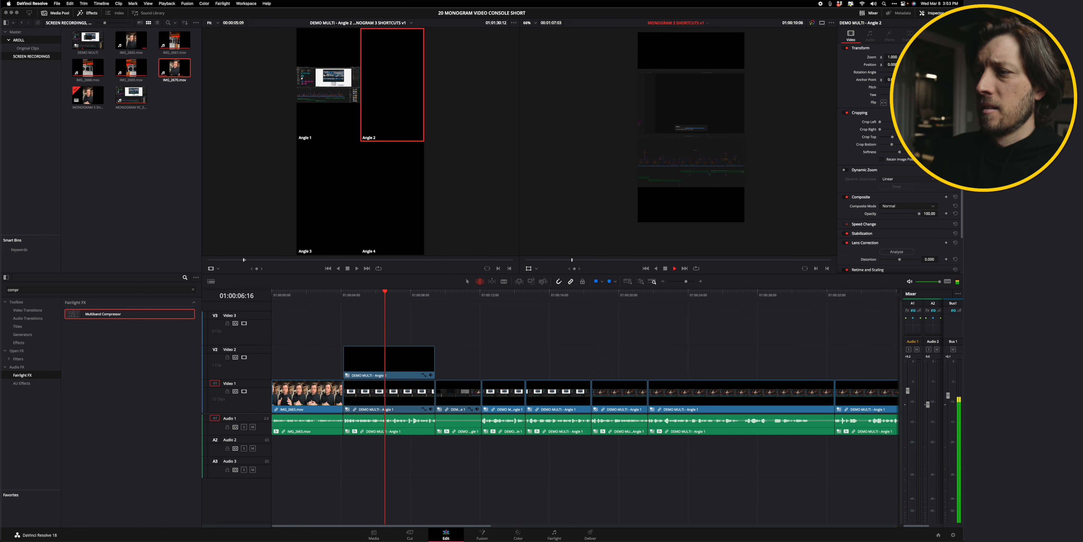
Delete the DEMO MULTI clip segment on Video 1 at the playhead position.
click(453, 295)
click(453, 392)
key(BackSpace)
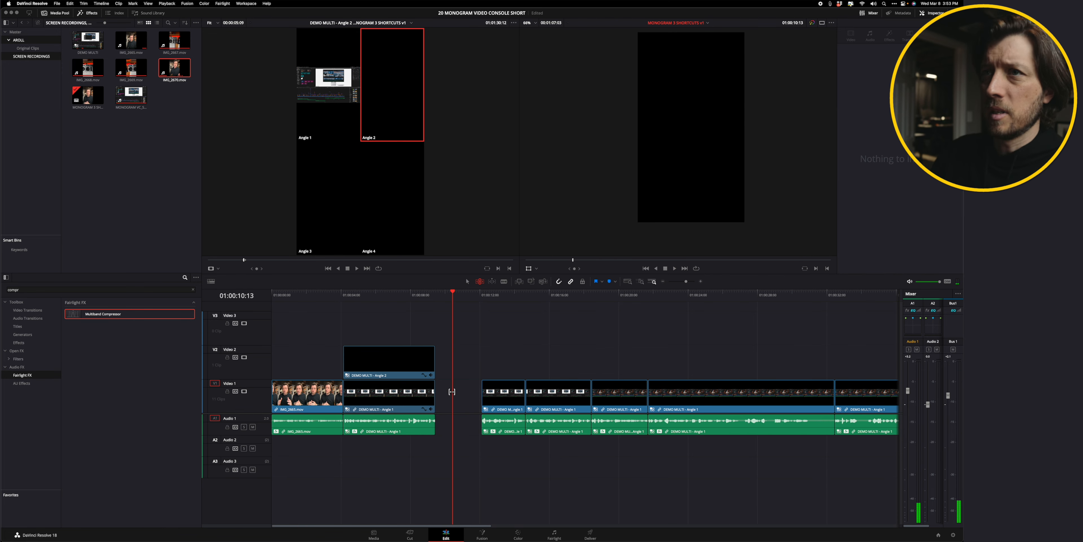
Enlarge the media pool thumbnails, select the DEMO MULTI clip, and examine its audio inspector settings and context menu options.
drag(105, 22, 130, 22)
click(101, 51)
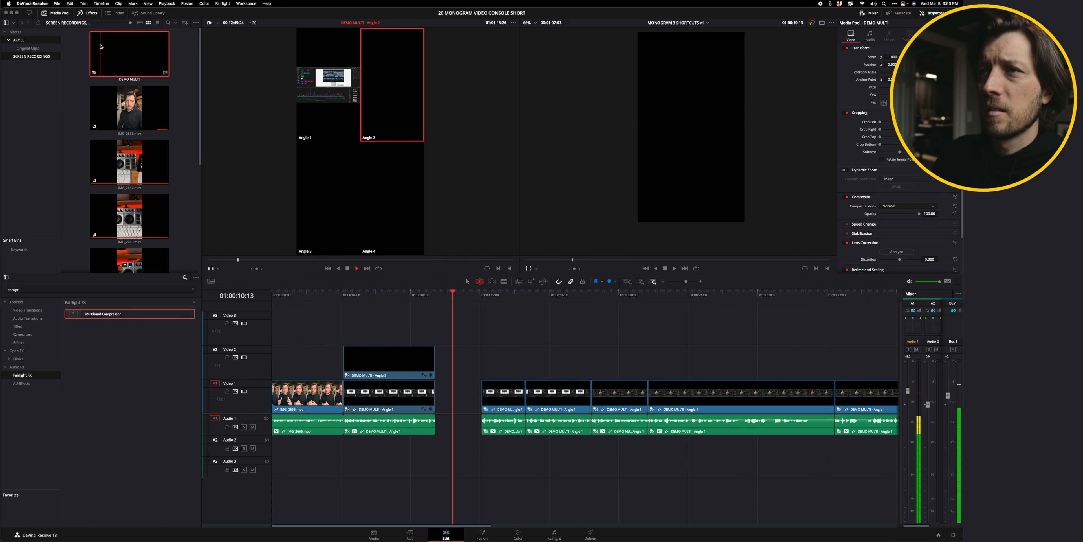
click(870, 36)
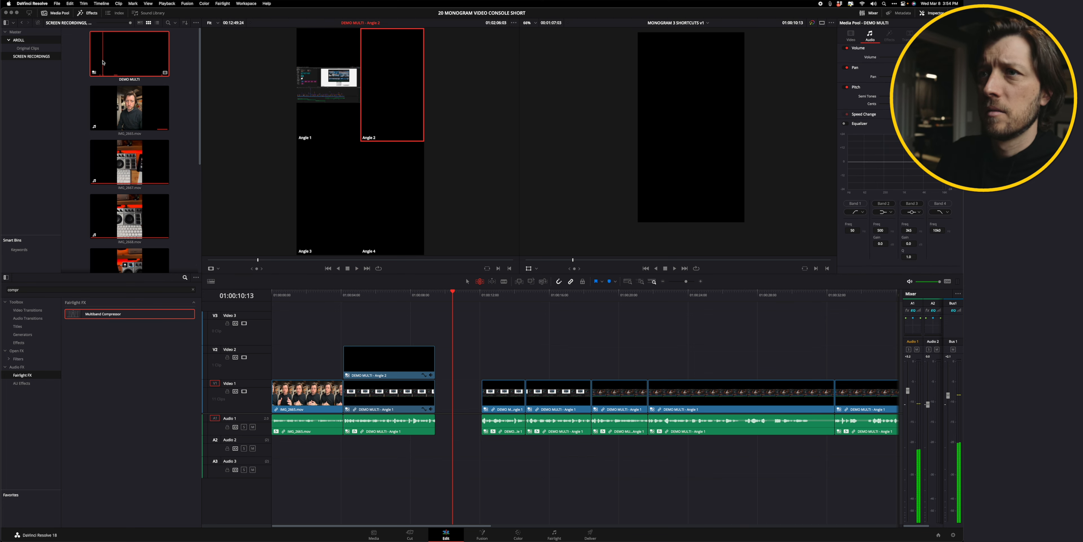
right_click(109, 43)
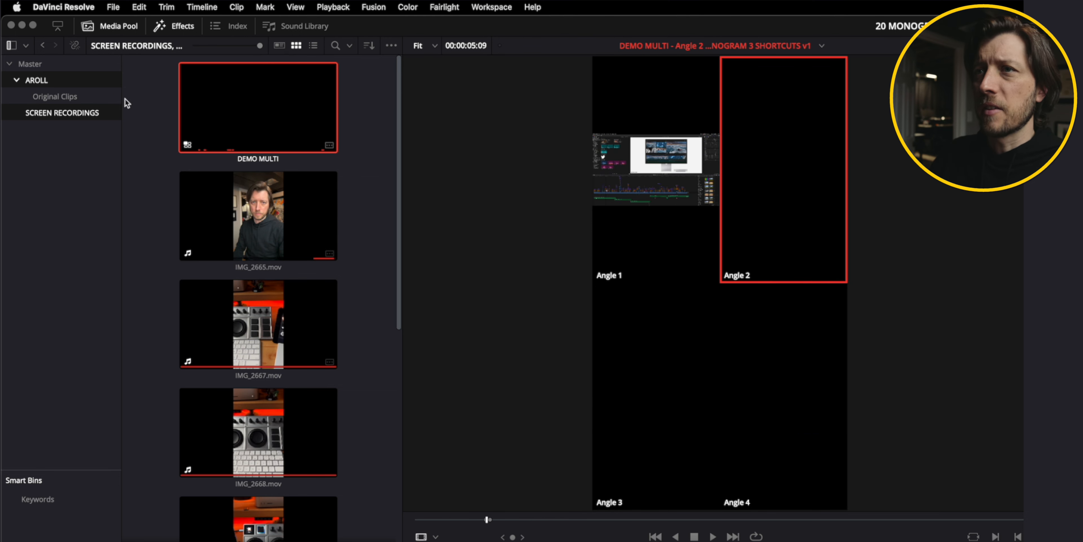
right_click(221, 112)
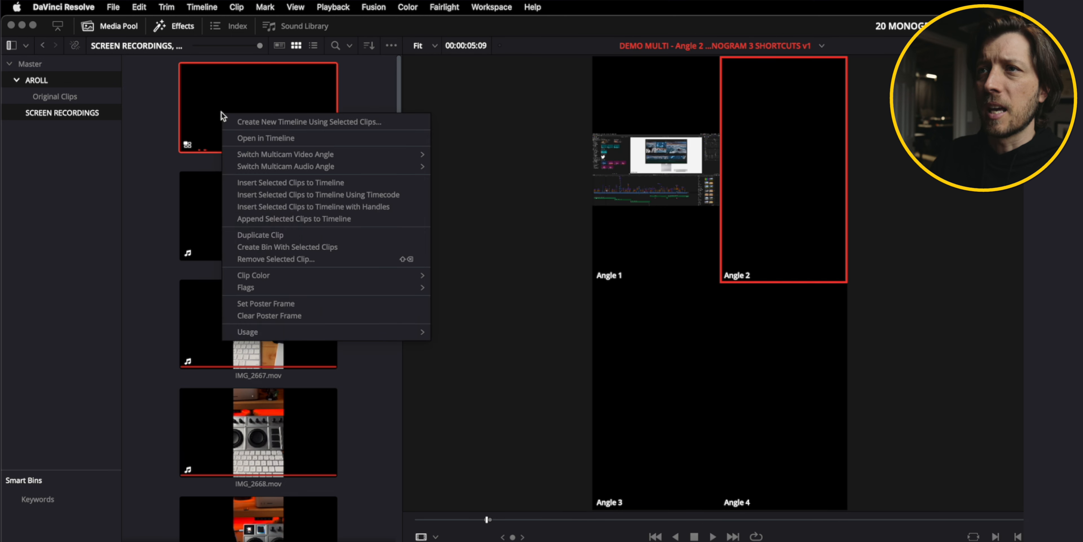
click(262, 100)
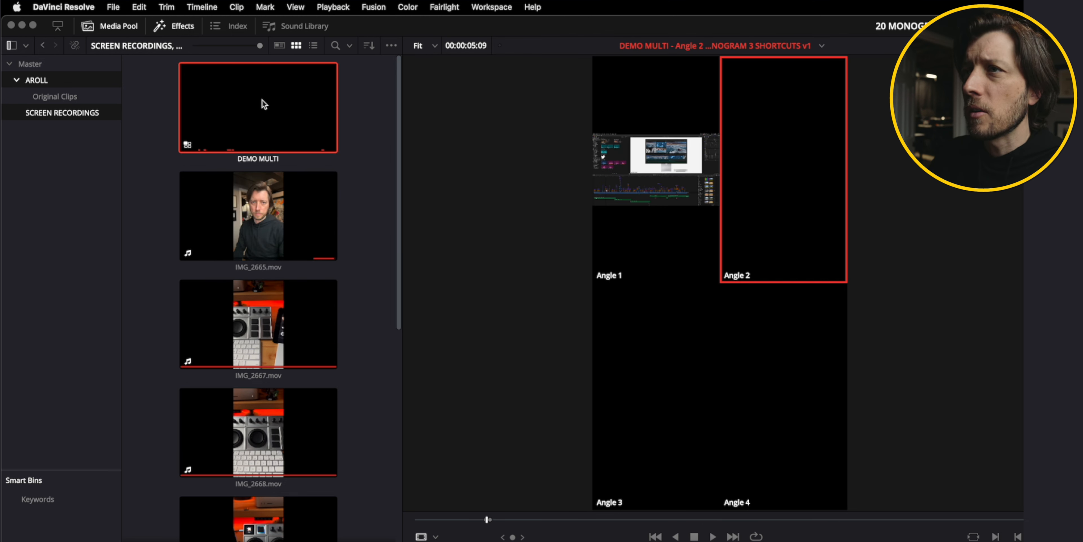
right_click(262, 99)
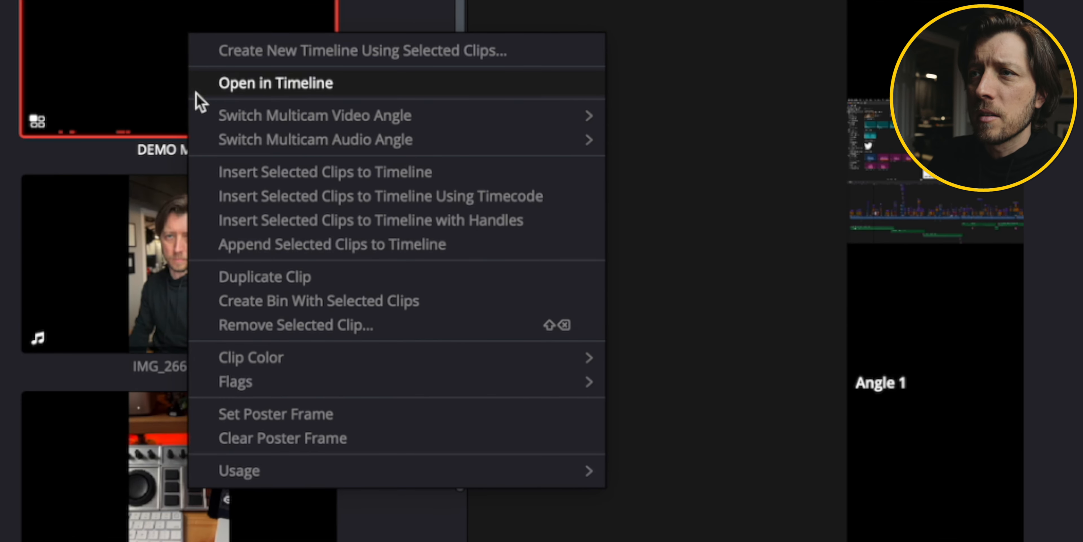
click(151, 59)
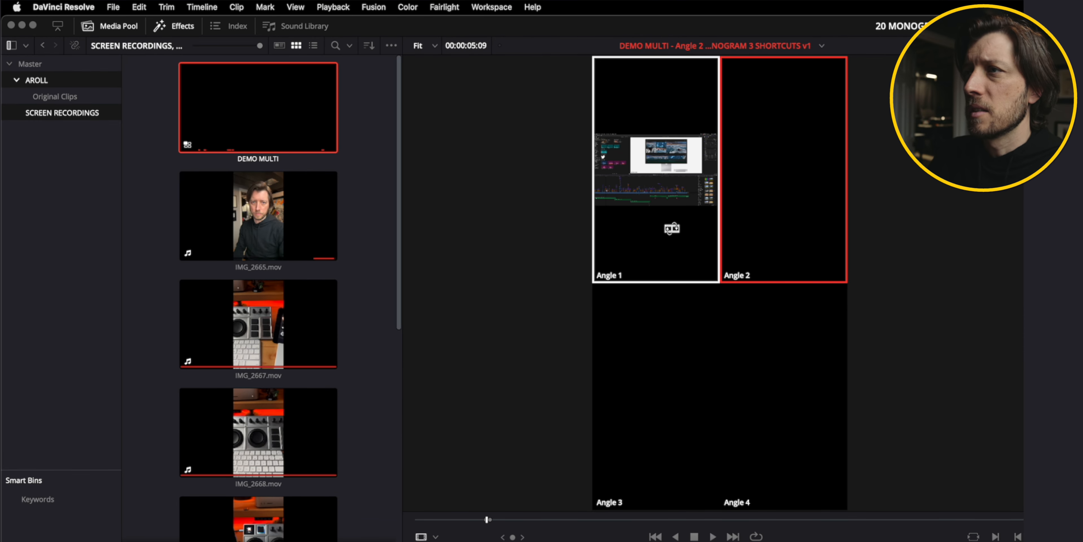
Switch the DEMO MULTI clip in the source viewer to Angle 1 and briefly play it.
click(672, 228)
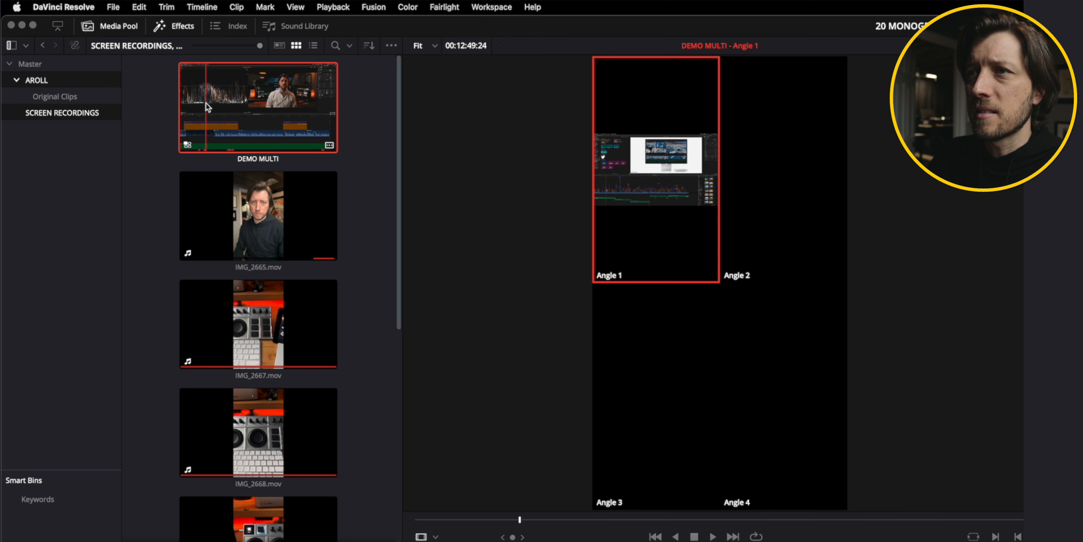
key(space)
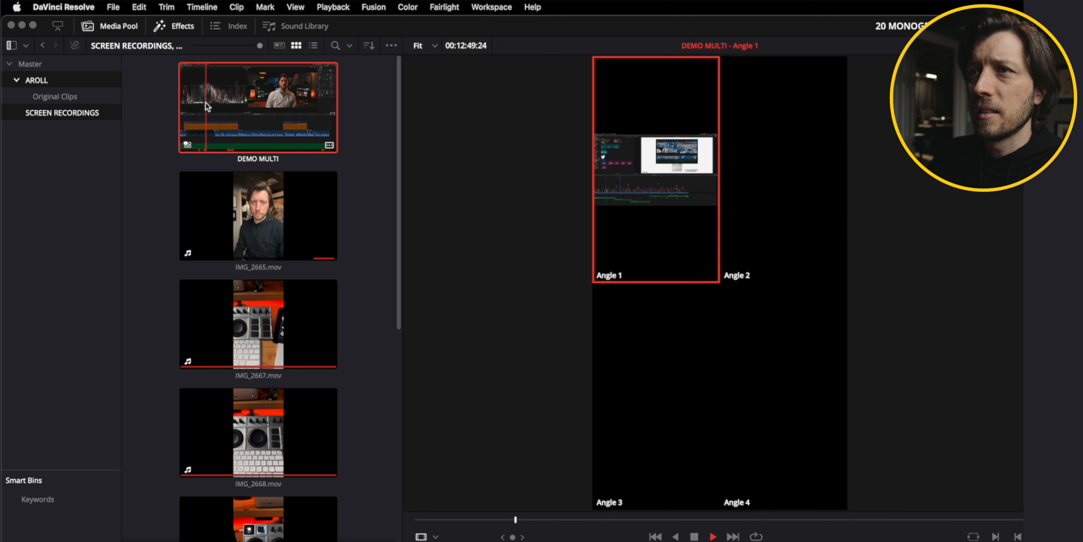
key(space)
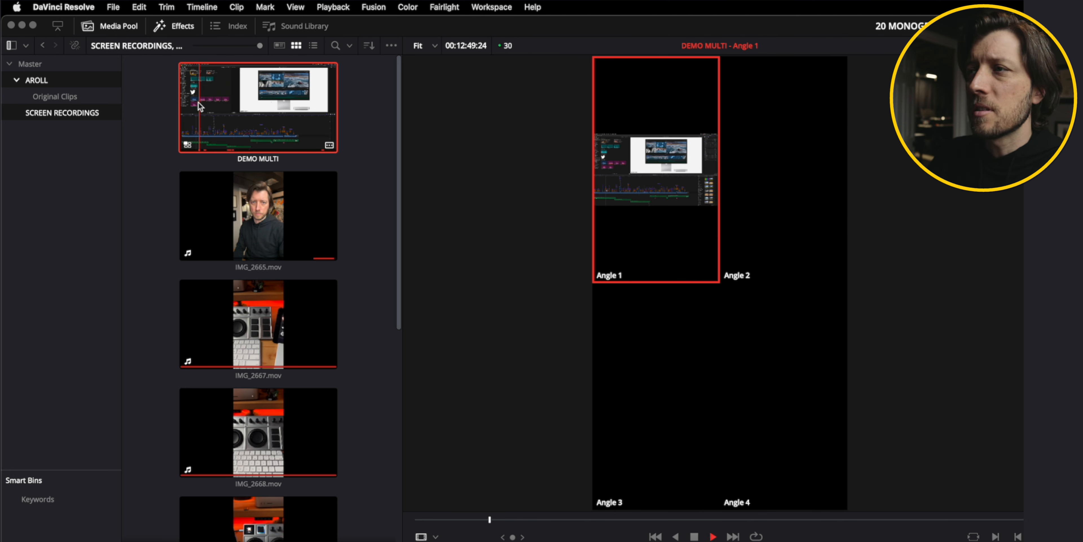
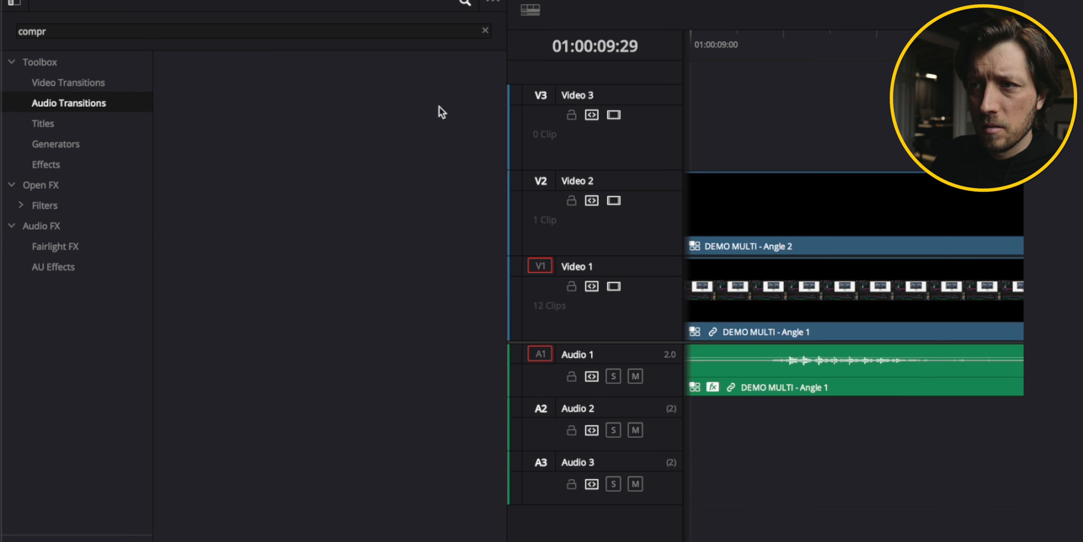
Apply a Cross Fade 0 dB transition to the audio edit point on Audio 1 and adjust its length.
click(486, 30)
click(289, 93)
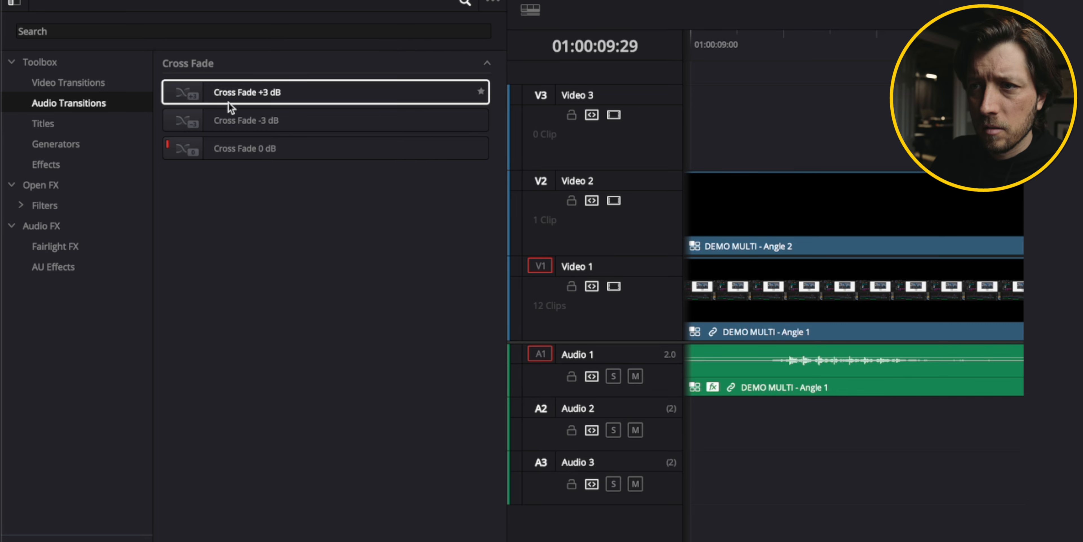
drag(244, 149, 570, 426)
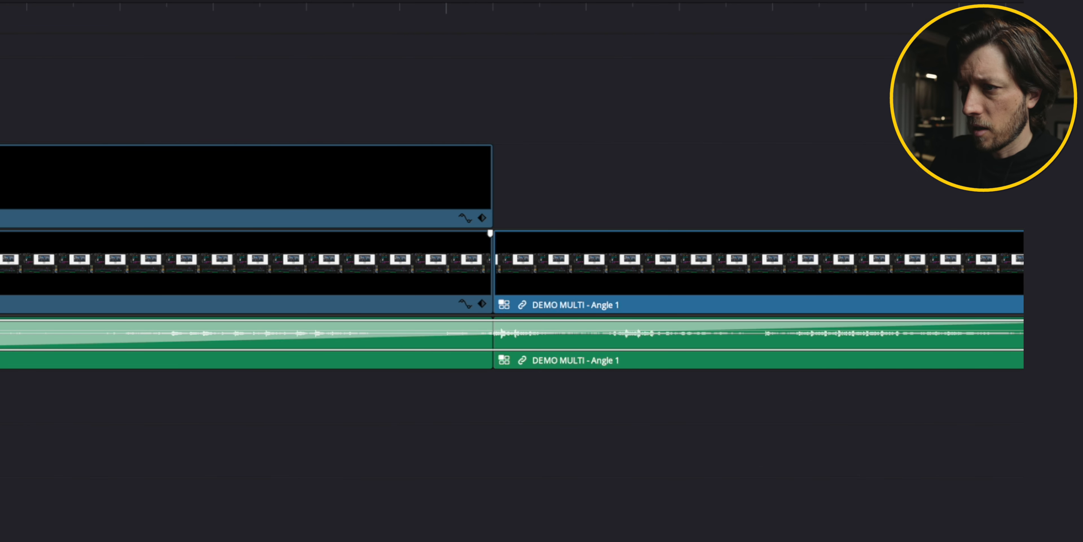
drag(0, 325, 349, 321)
Play back the timeline around the audio cross fade to review the transition.
click(286, 396)
key(space)
key(space)
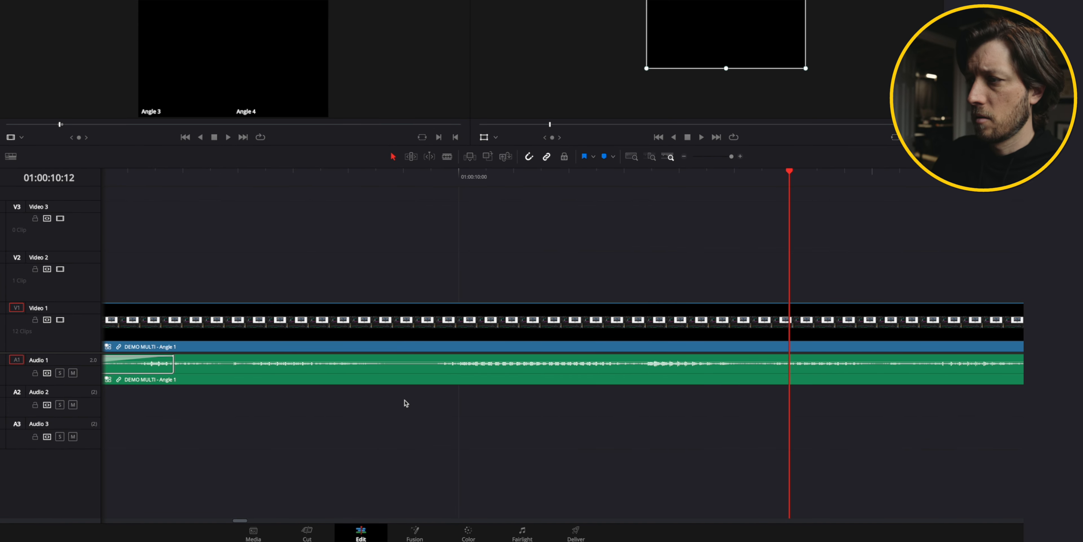
scroll(203, 397, left, 1)
scroll(351, 400, left, 6)
click(332, 175)
key(space)
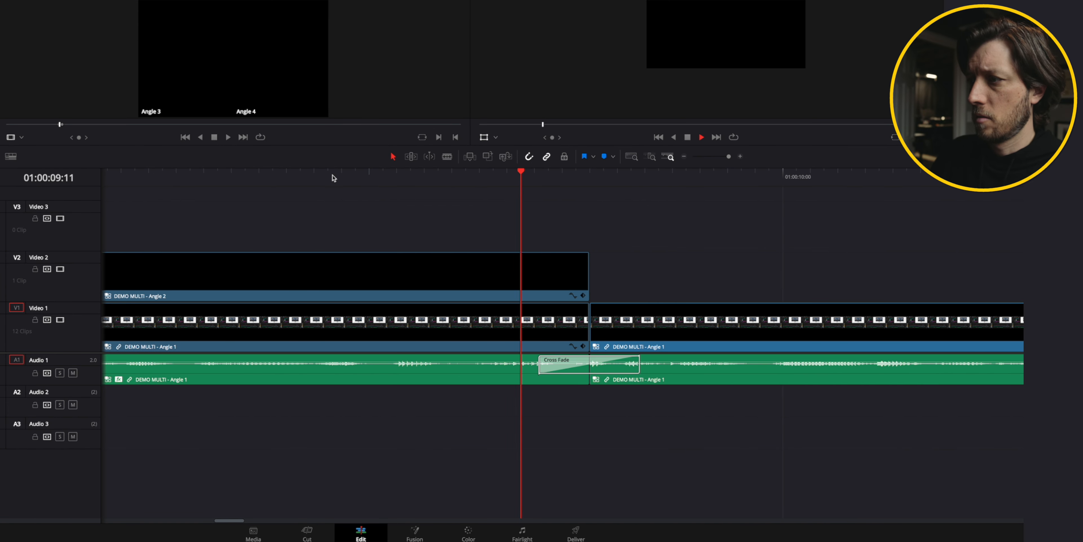
key(space)
click(231, 174)
key(space)
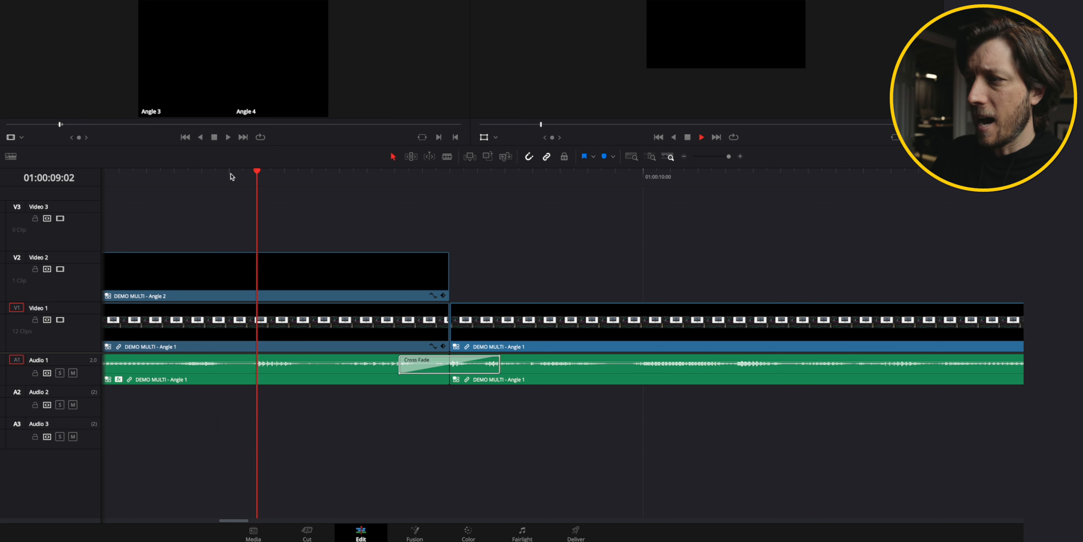
key(space)
click(202, 172)
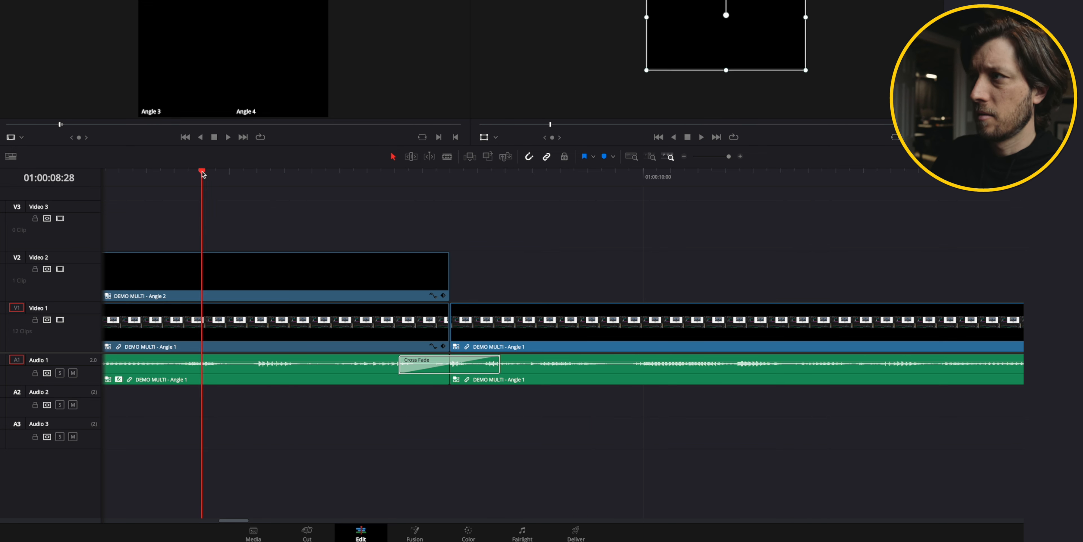
key(space)
key(space)
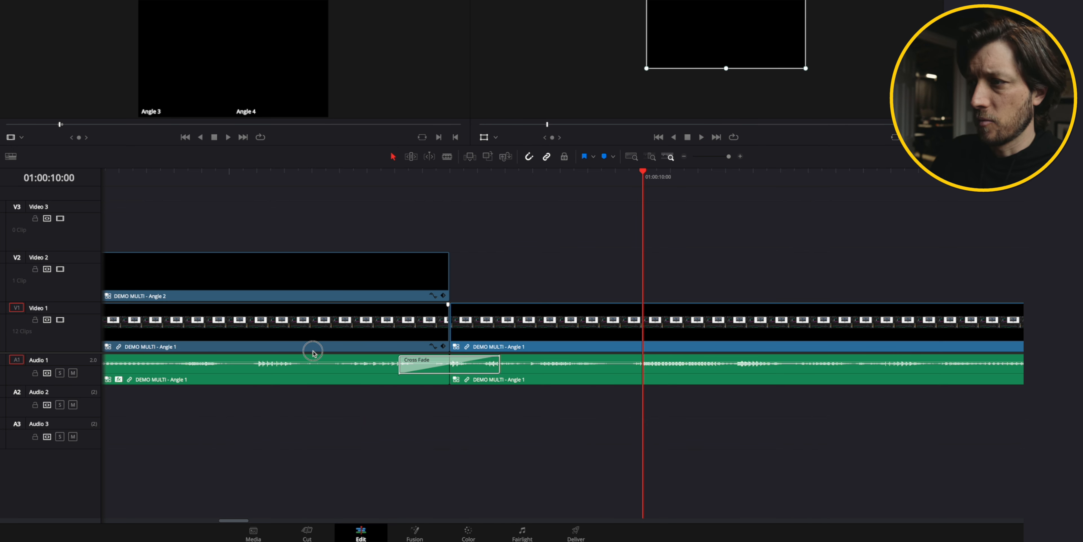
Copy the Angle 1 segment after the cross fade onto Video 2 and switch that copy to Angle 2.
click(302, 324)
click(535, 363)
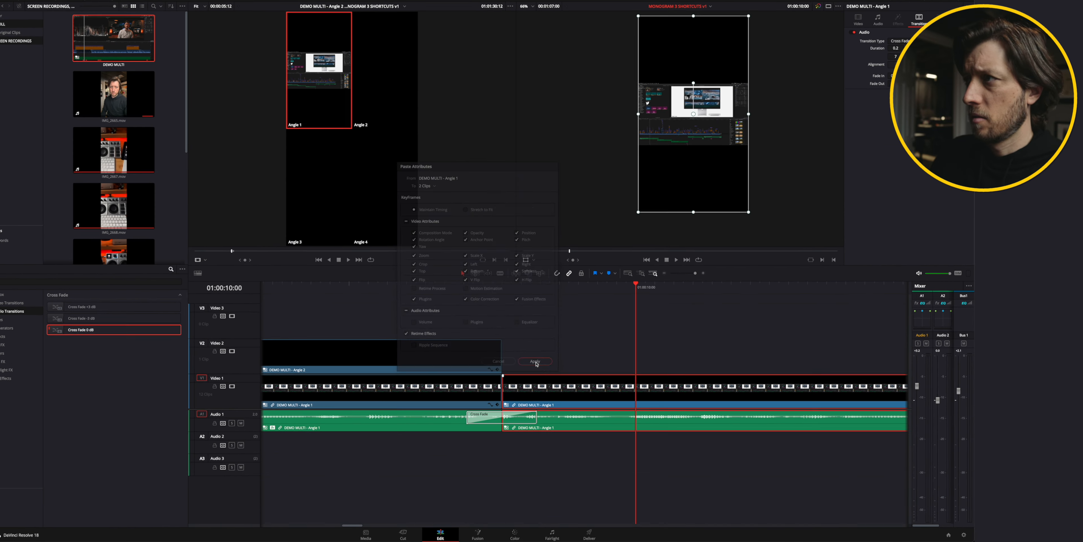
drag(559, 392, 558, 359)
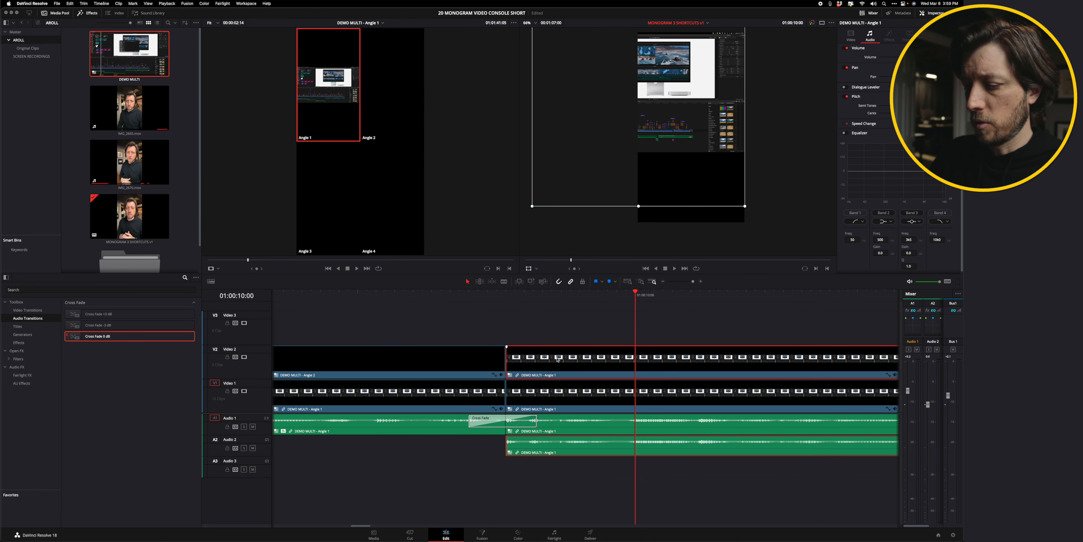
key(alt+2)
click(608, 331)
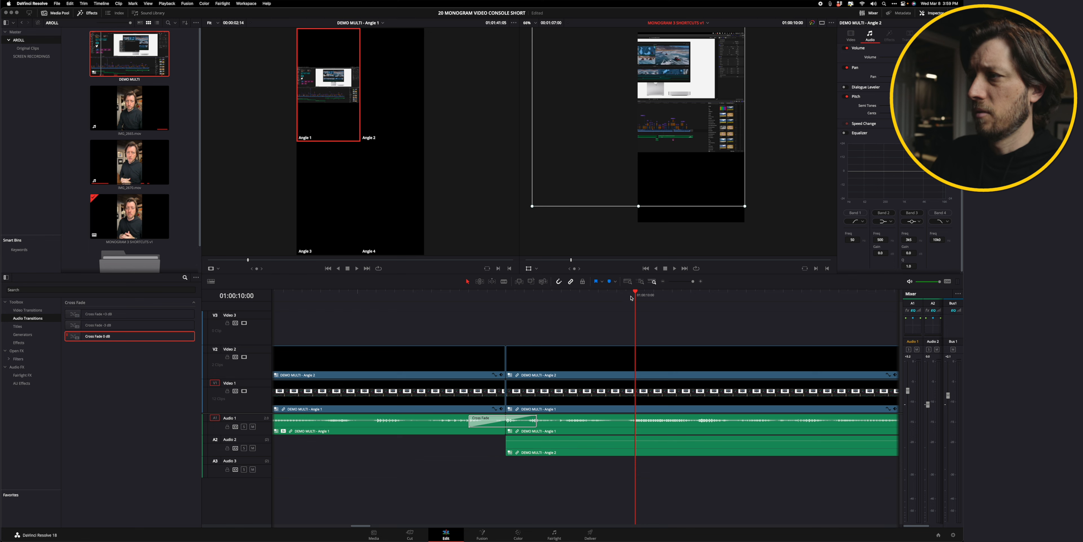
Open the DEMO MULTI multicam clip of a Video 1 segment in its own timeline.
click(607, 290)
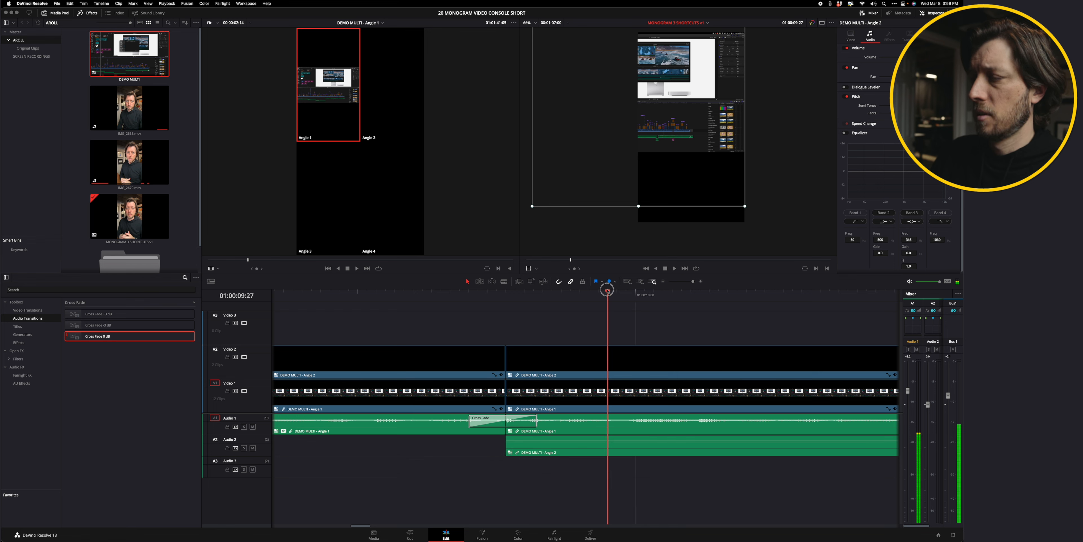
click(563, 392)
right_click(563, 392)
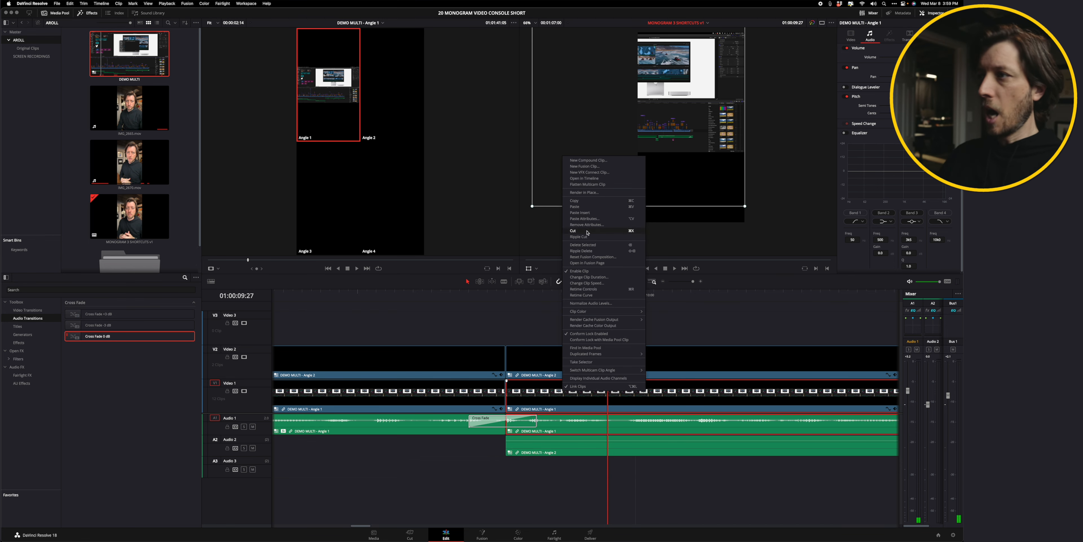
click(585, 178)
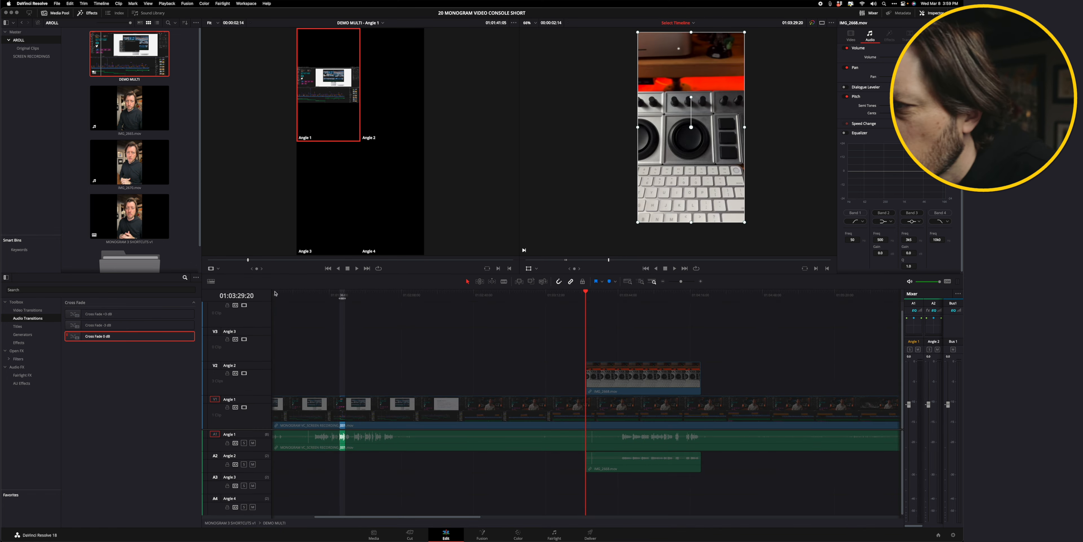
Return to the edit timeline and reopen the DEMO MULTI multicam clip from the segment under the playhead.
click(341, 295)
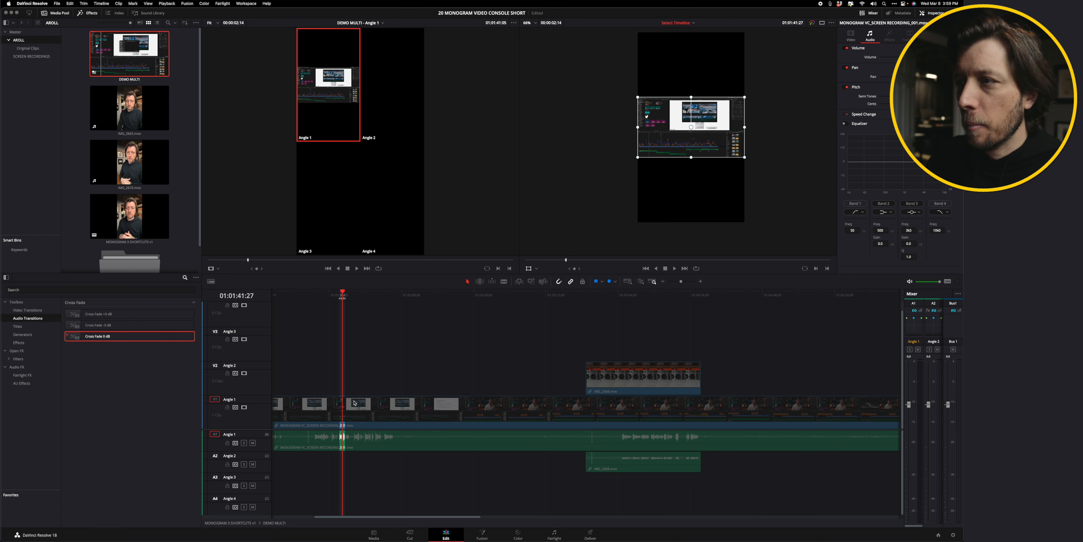
click(345, 410)
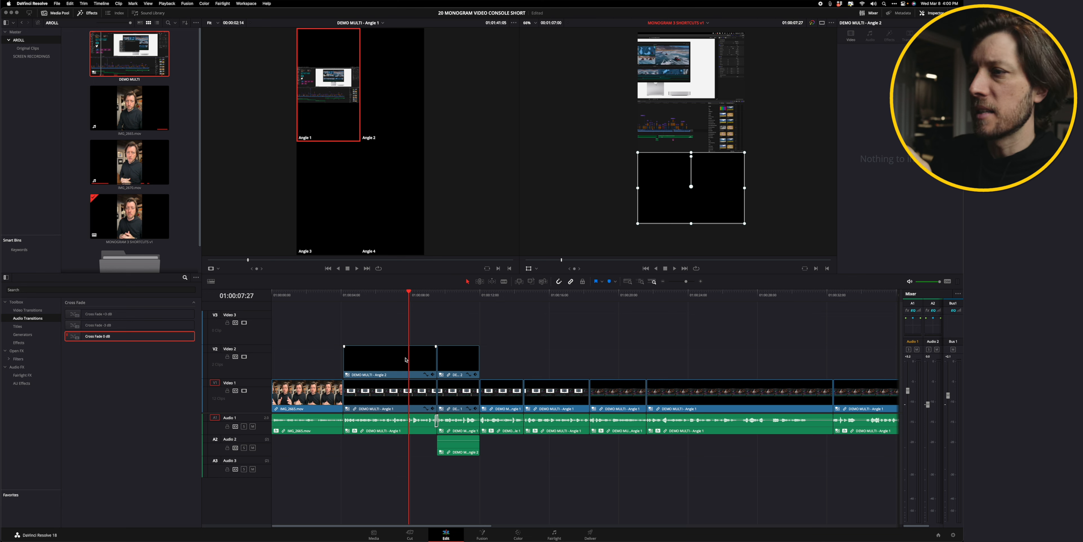
click(409, 389)
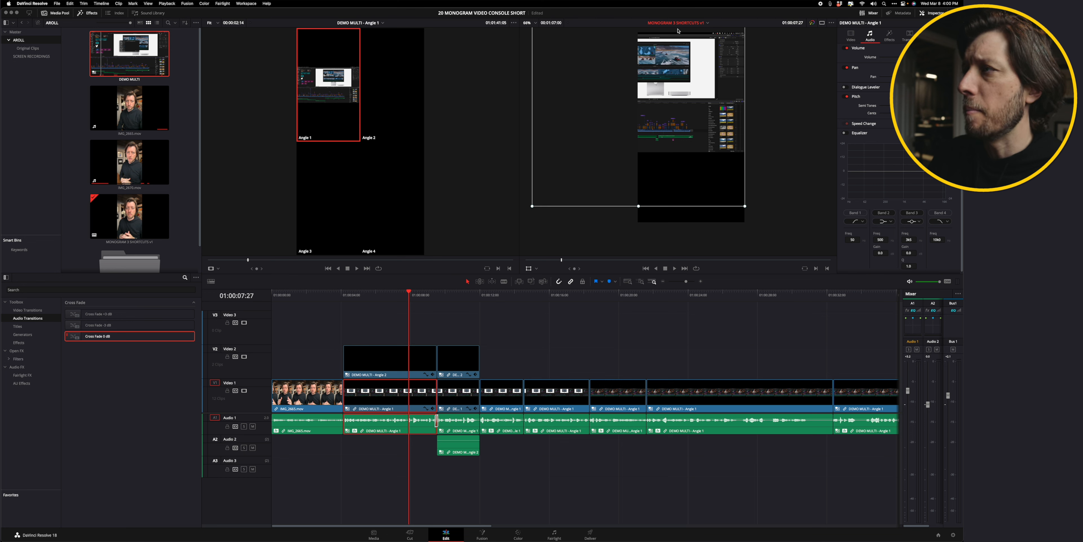
click(707, 23)
click(707, 32)
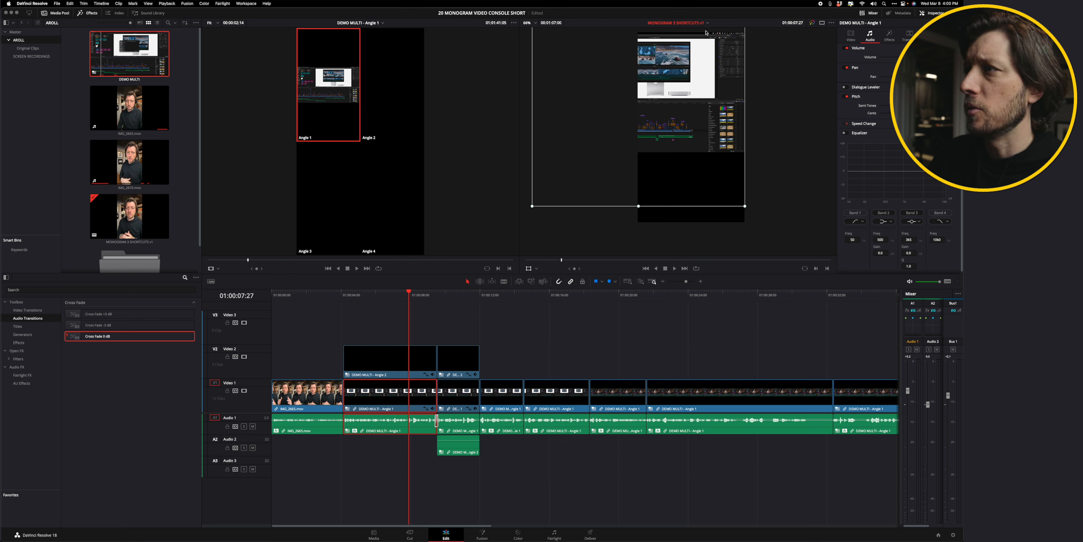
right_click(401, 397)
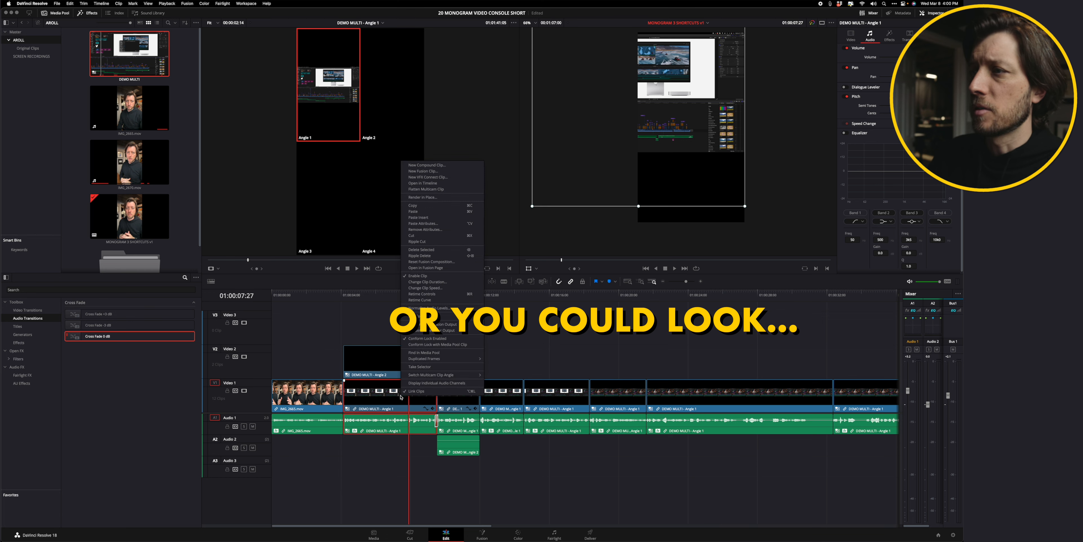
click(441, 184)
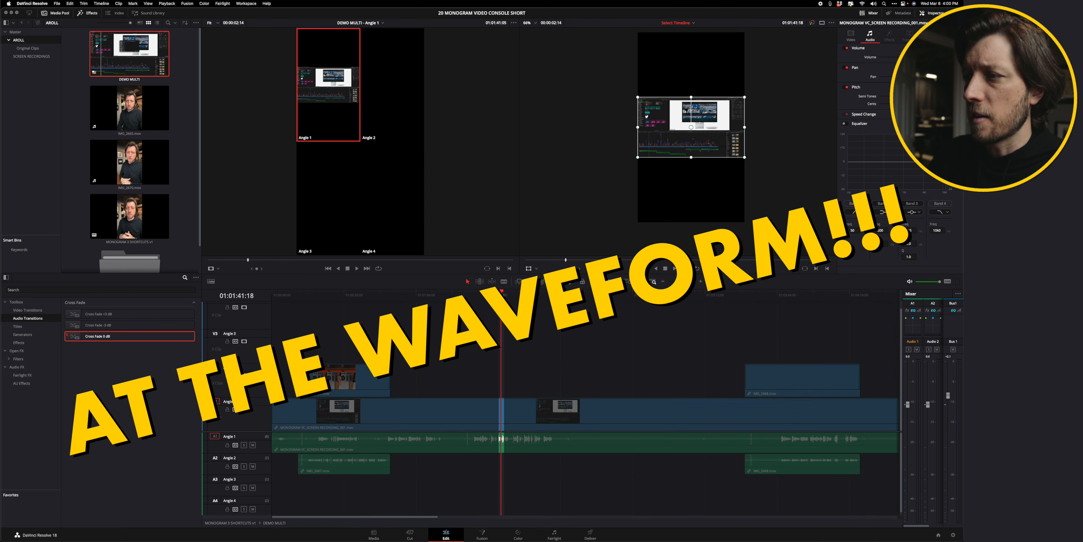
Slide the first Angle 2 clip right so its audio waveform lines up with the Angle 1 recording.
key(super+minus)
key(super+minus)
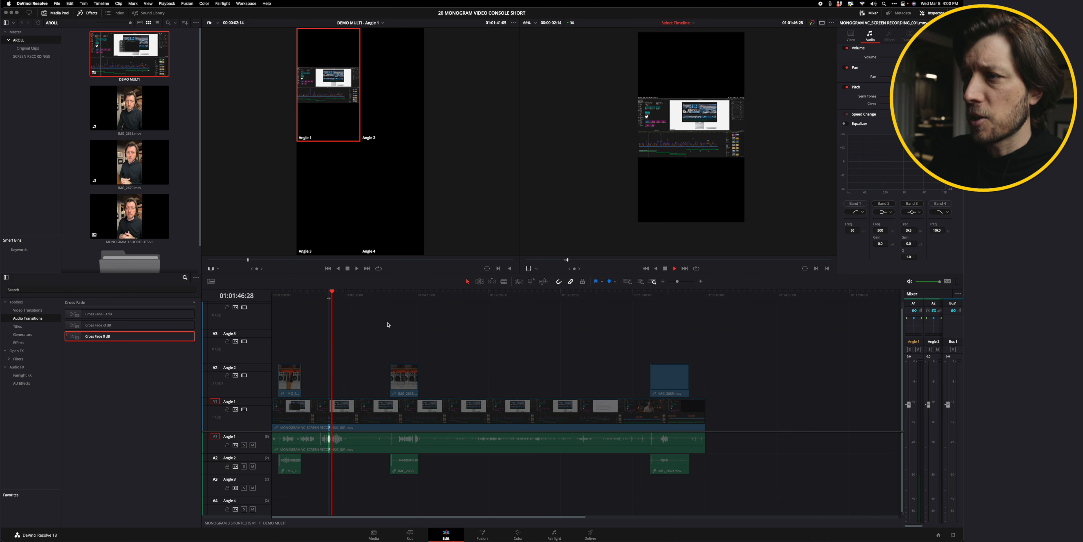
click(331, 292)
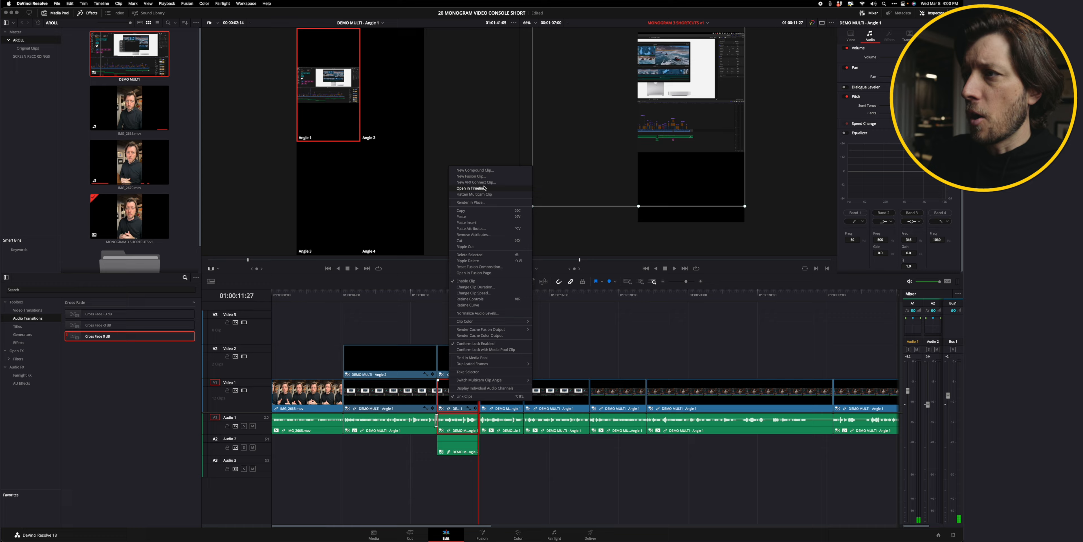
click(484, 188)
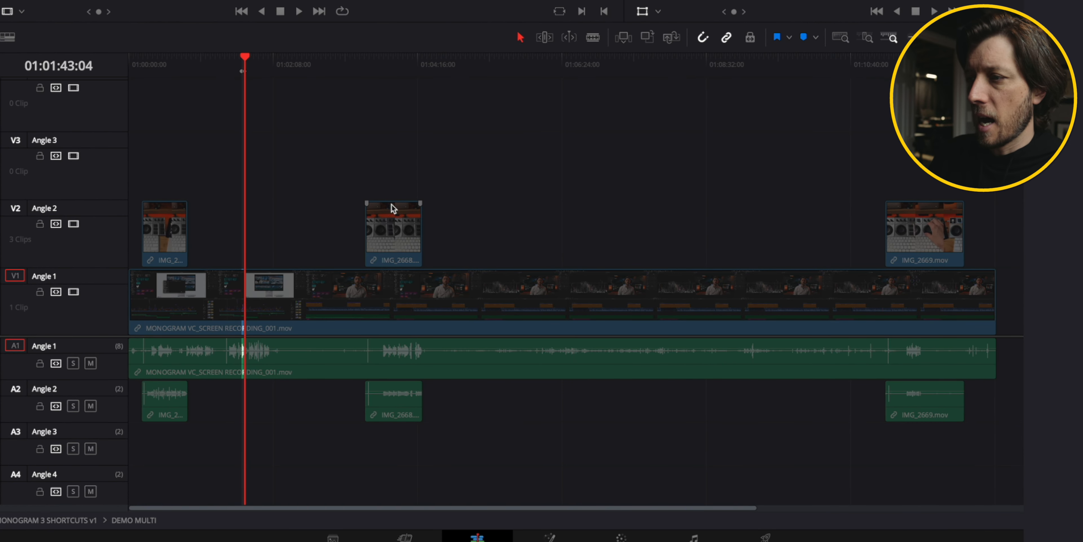
click(366, 55)
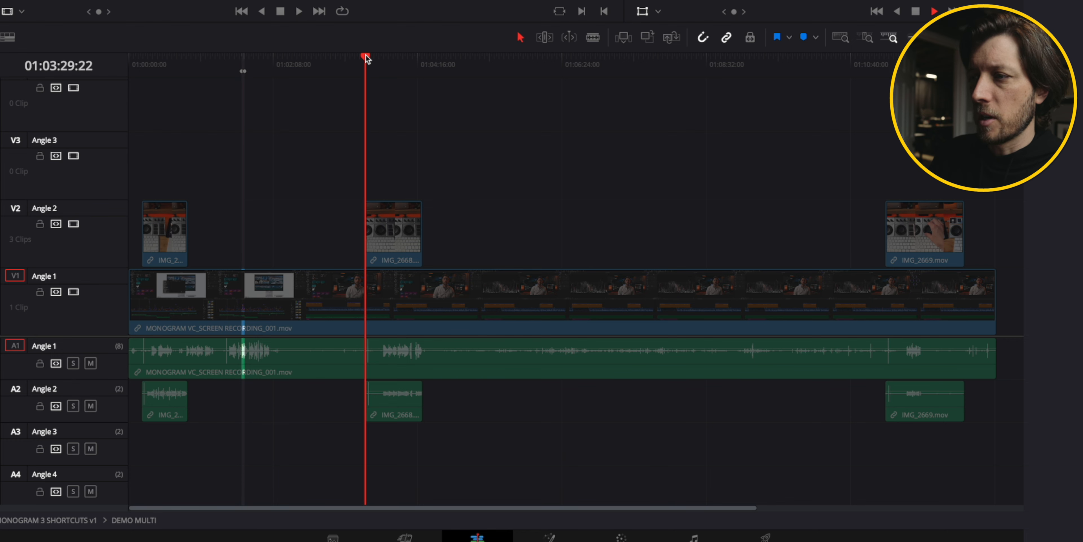
click(165, 55)
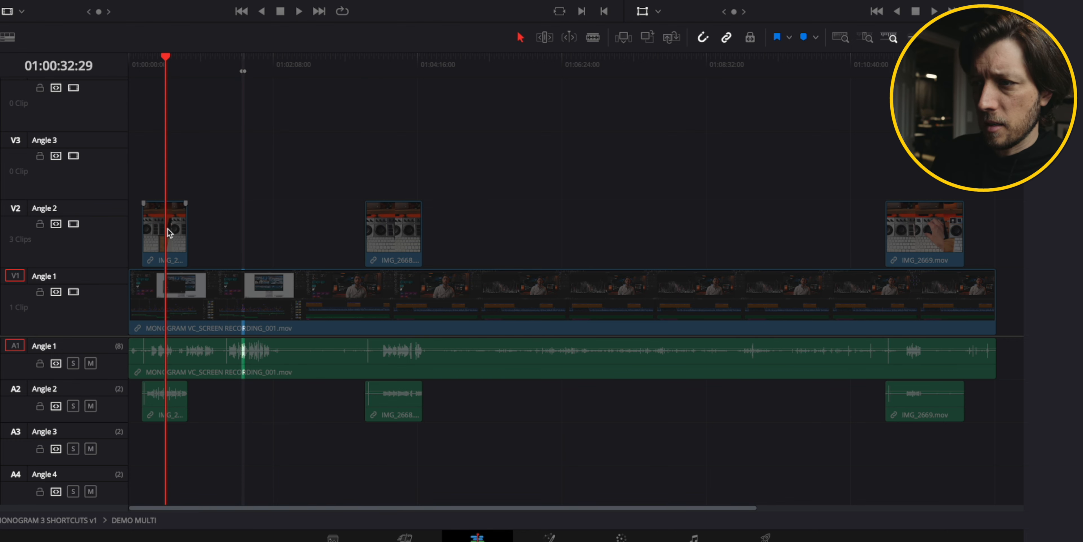
drag(169, 232, 249, 222)
click(235, 144)
click(242, 58)
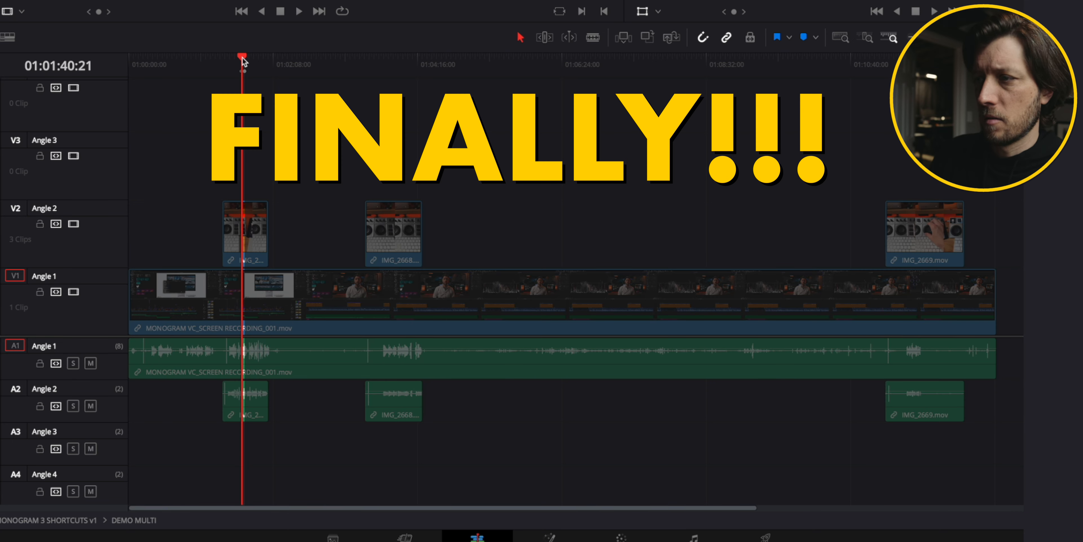
Fine-tune the IMG_2667.mov clip's position on Angle 2 to match its waveform peaks with Angle 1.
key(super+equal)
key(super+equal)
key(super+equal)
key(super+equal)
scroll(242, 57, right, 5)
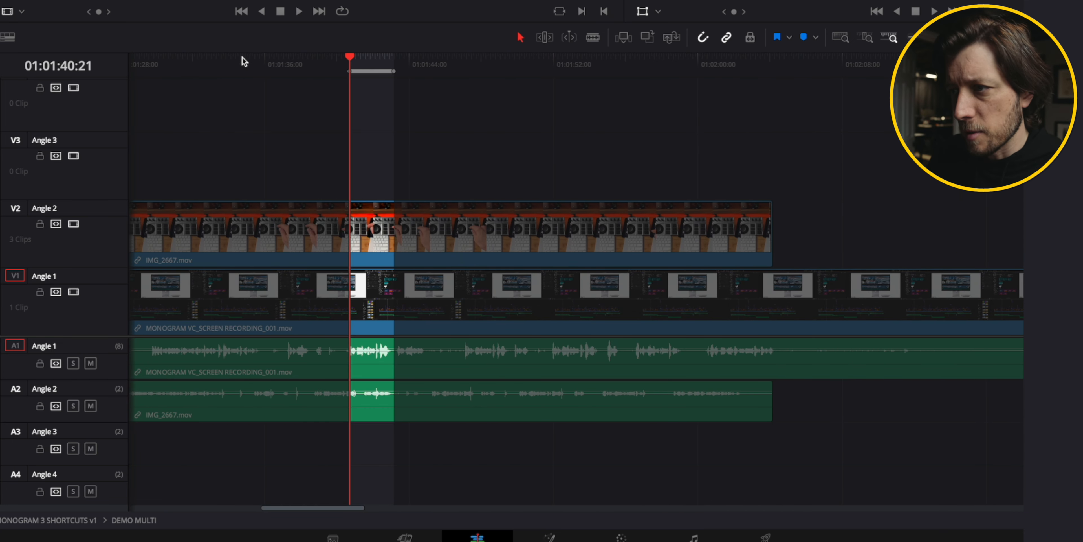
scroll(266, 145, left, 10)
scroll(471, 157, right, 3)
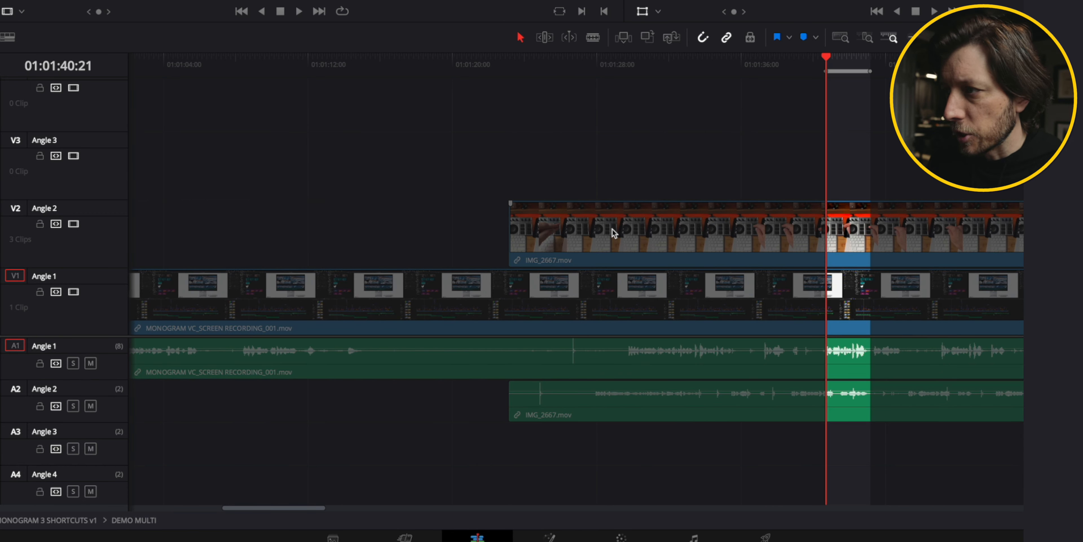
drag(613, 231, 648, 233)
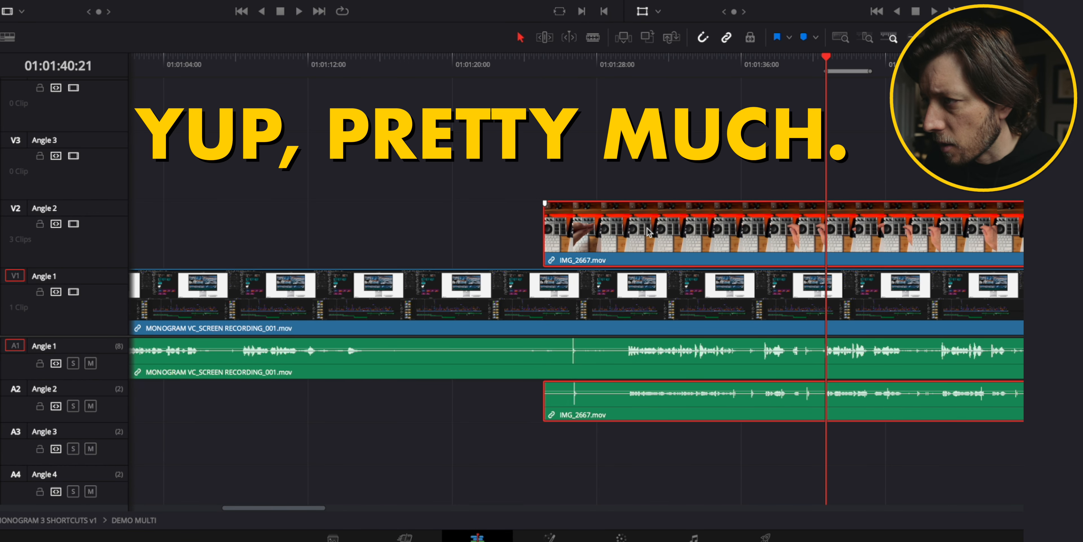
click(571, 57)
key(super+equal)
key(super+equal)
key(super+equal)
key(super+equal)
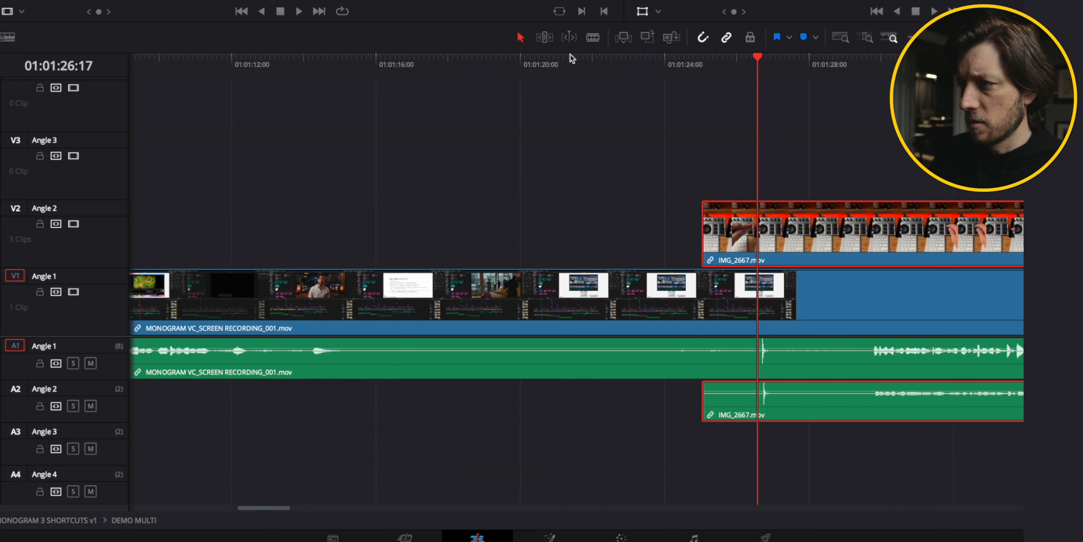
drag(506, 226, 482, 225)
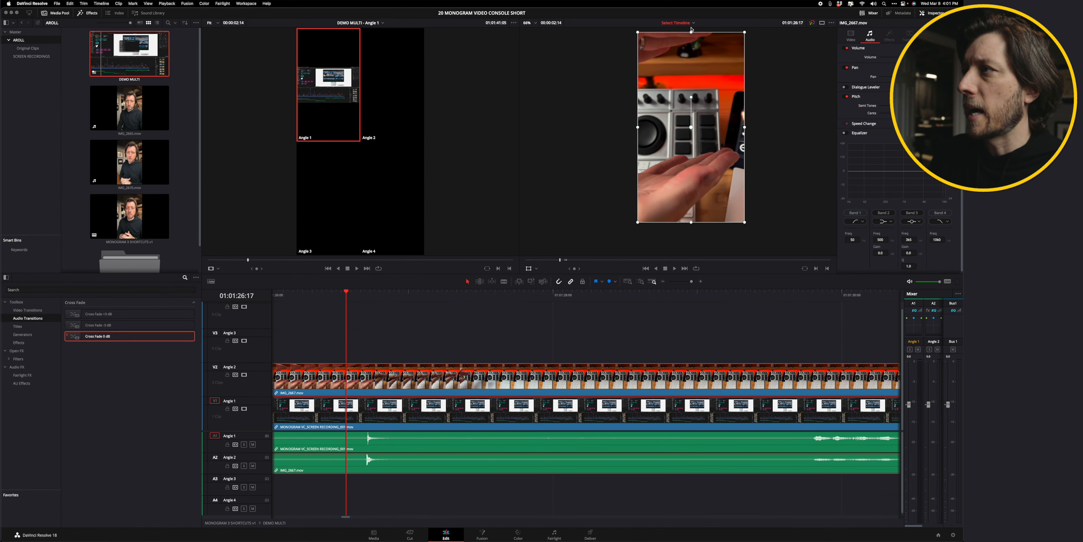
Return to the MONOGRAM 3 SHORTCUTS timeline and select the Angle 2 segments on Video 2.
click(692, 31)
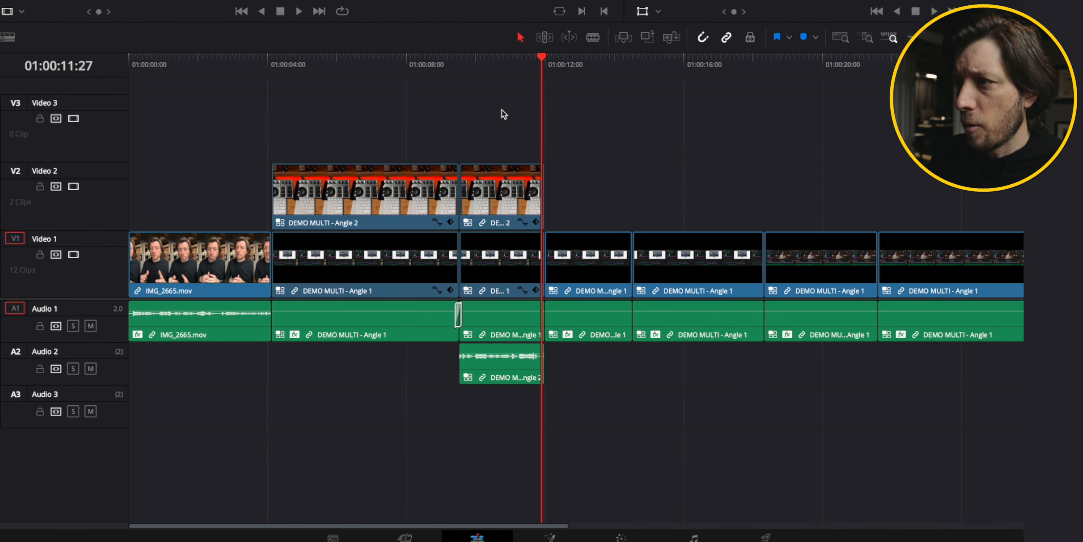
click(505, 63)
click(499, 173)
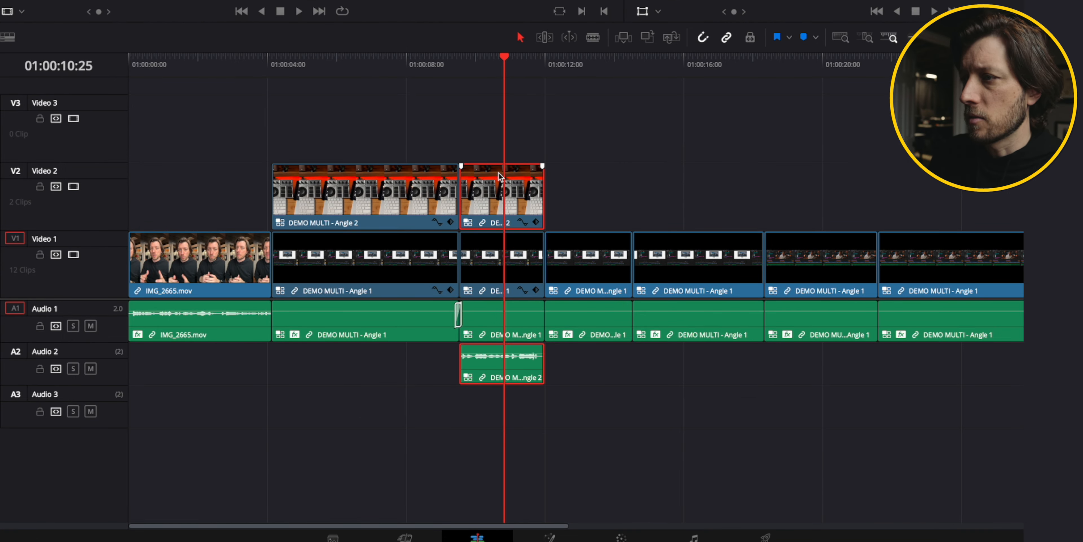
click(379, 185)
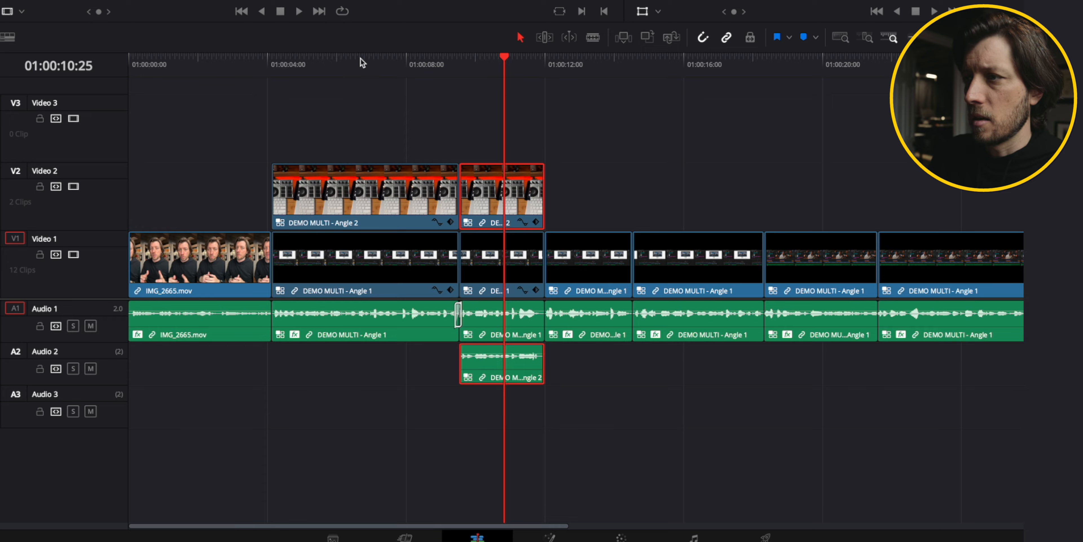
click(361, 59)
Paste attributes onto the selected Video 2 segments and play back the edit.
click(480, 280)
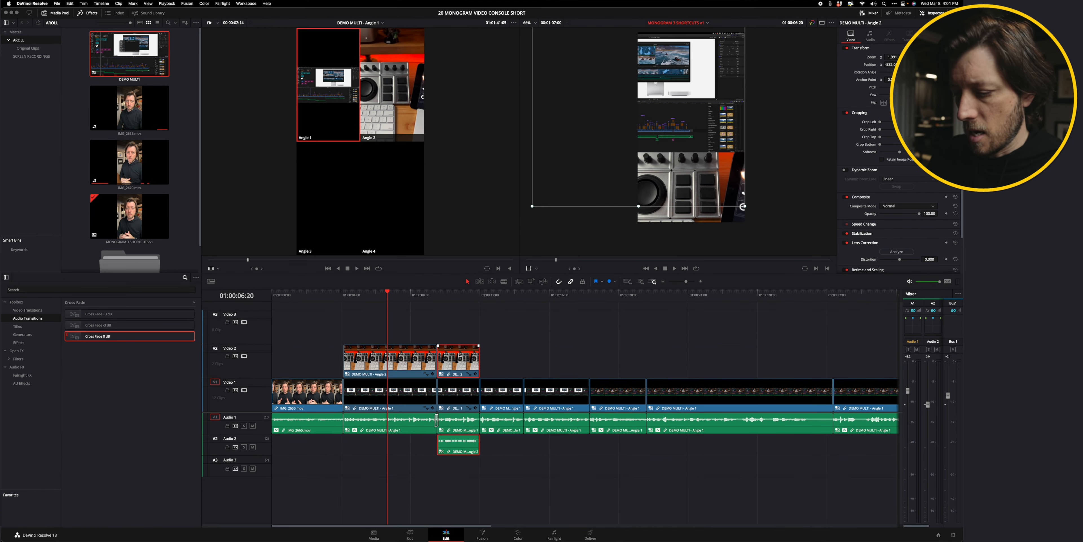
key(alt+v)
key(Return)
key(space)
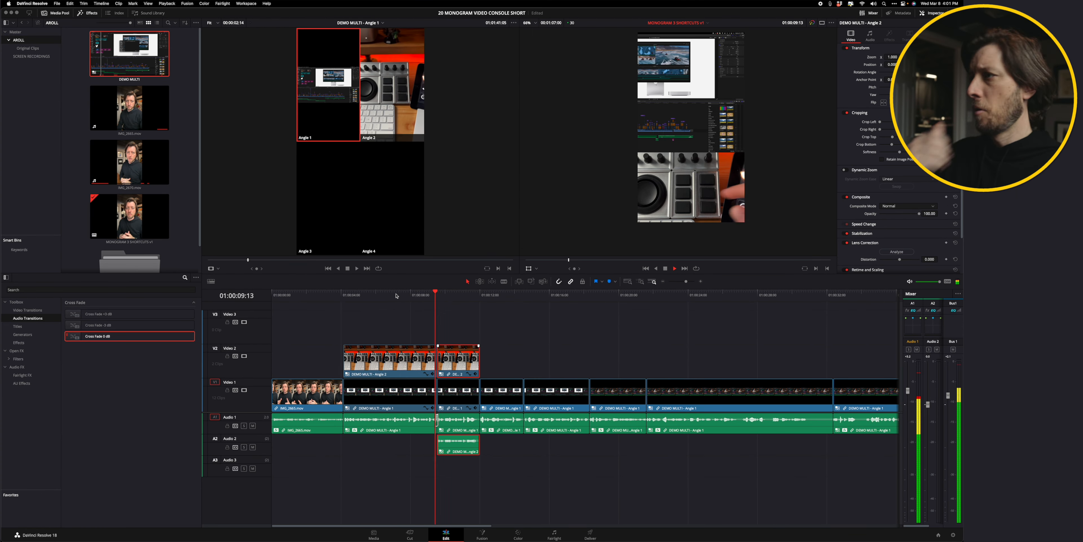
Lift the next Video 1 segment onto Video 2 as Angle 2 and paste the copied attributes onto it.
key(space)
click(496, 395)
drag(496, 395, 496, 362)
key(alt+2)
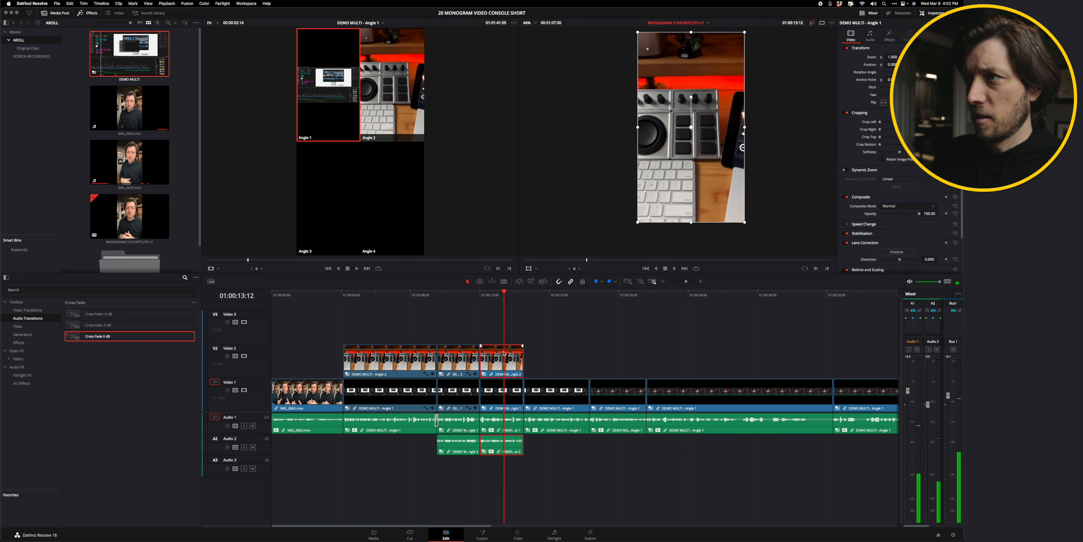
key(alt+v)
key(Return)
Paste the copied attributes onto the Video 1 segment following the new Video 2 clip.
key(Left)
key(Left)
key(Left)
key(Left)
key(Left)
key(Left)
key(Left)
key(Left)
key(Left)
click(462, 394)
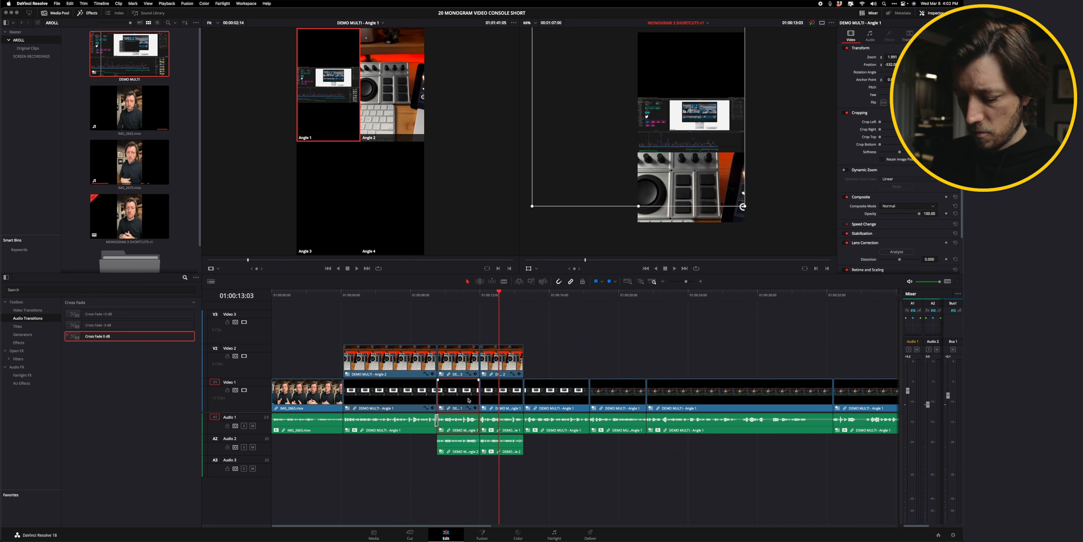
click(498, 395)
key(alt+v)
key(Return)
Lift another Video 1 segment further along onto Video 2, set it to Angle 2, and paste attributes onto it.
key(space)
scroll(459, 326, right, 5)
key(space)
click(452, 394)
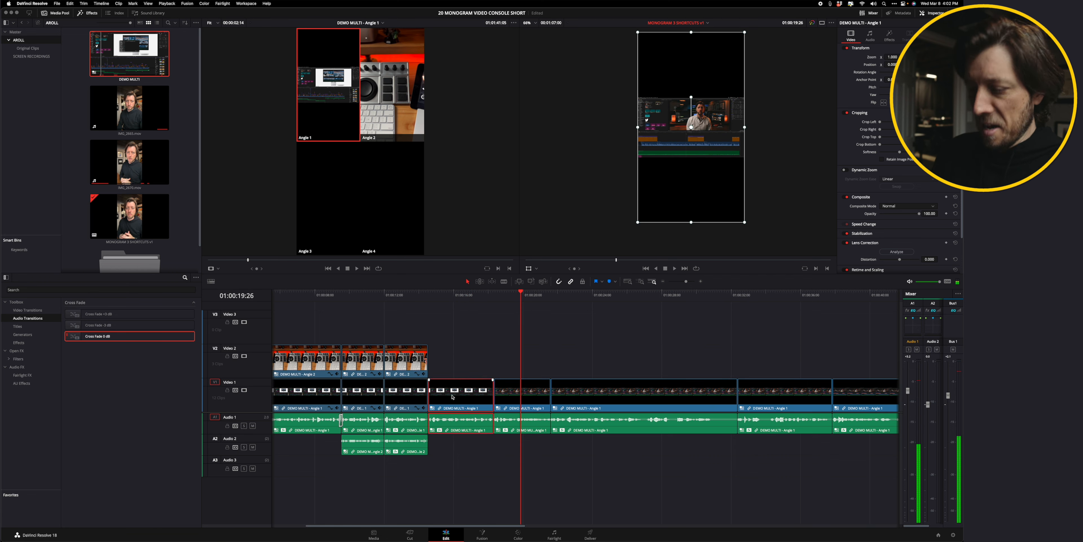
drag(452, 395, 445, 360)
key(alt+2)
key(alt+v)
click(534, 366)
Paste attributes onto the Video 1 segment beneath it and play back the section.
click(456, 394)
key(alt+v)
click(536, 366)
click(435, 294)
key(space)
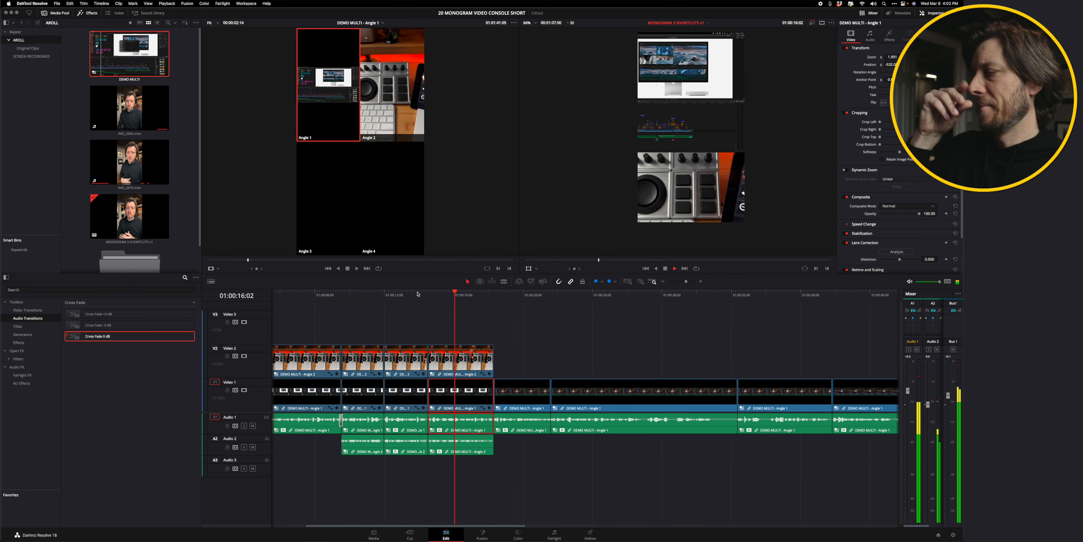
scroll(505, 312, right, 4)
key(space)
scroll(504, 312, left, 4)
Select the Angle 2 audio clips on Audio 2 and Audio 3, unlink them, and delete them.
drag(429, 464, 547, 447)
key(super+alt+l)
key(BackSpace)
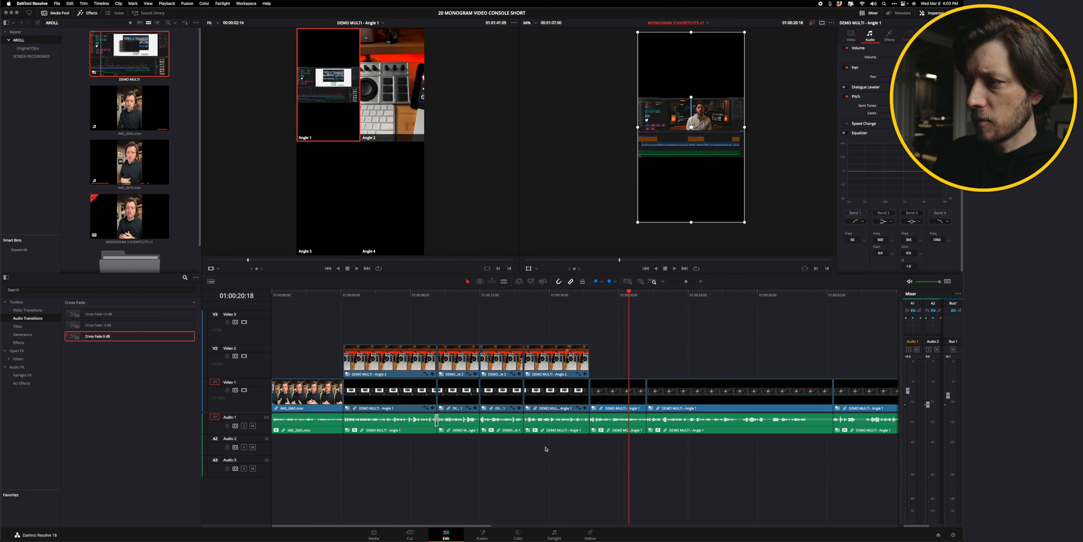
Add Cross Fade 0 dB transitions to two audio edit points on Audio 1.
drag(109, 337, 481, 421)
click(480, 419)
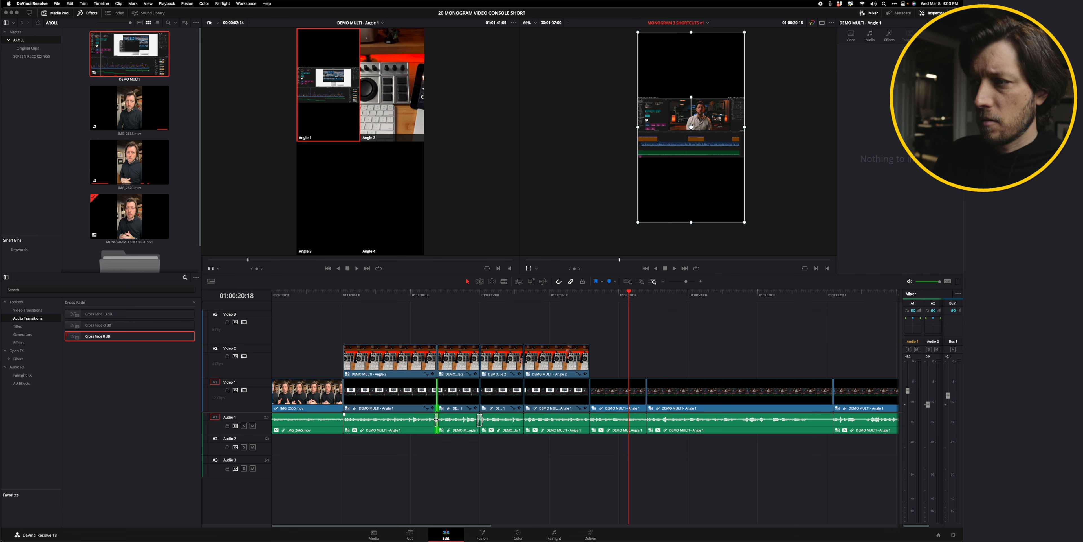
drag(109, 336, 591, 420)
Play ahead, then lift the next Video 1 segment onto Video 2 and switch it to Angle 2.
click(513, 295)
key(space)
scroll(512, 296, right, 4)
key(space)
click(465, 294)
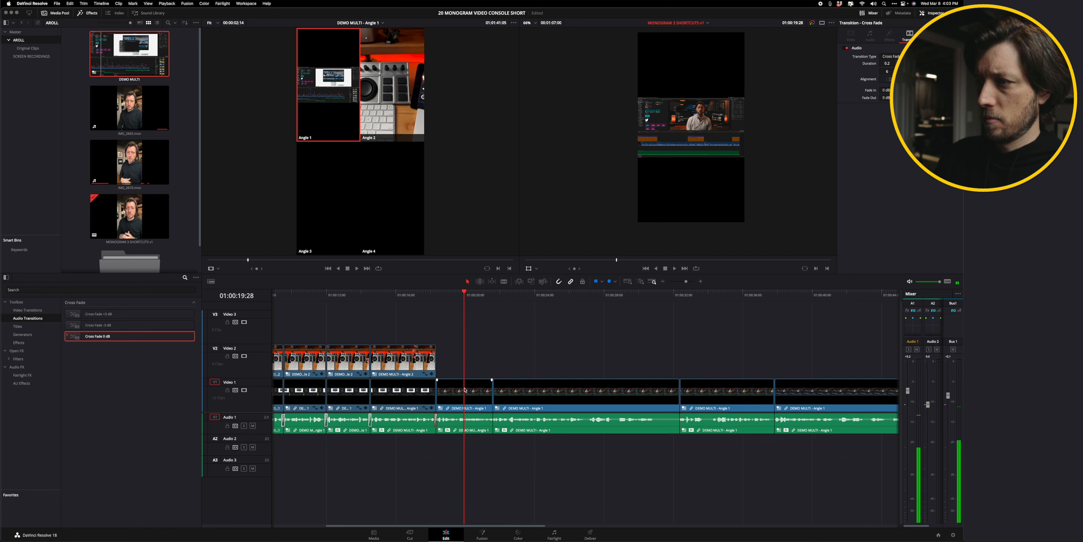
drag(467, 394, 467, 362)
key(Left)
key(Left)
key(Left)
key(Left)
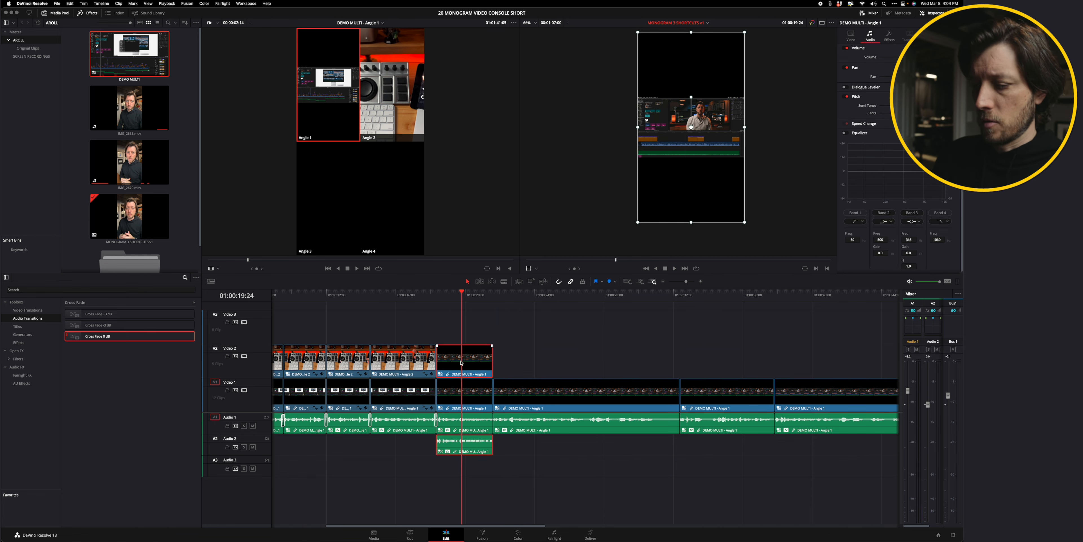
key(alt+2)
Lift three more Video 1 segments onto Video 2 and switch them to Angle 2.
drag(543, 393, 543, 361)
scroll(564, 379, right, 4)
drag(587, 394, 588, 361)
drag(660, 387, 661, 358)
key(alt+2)
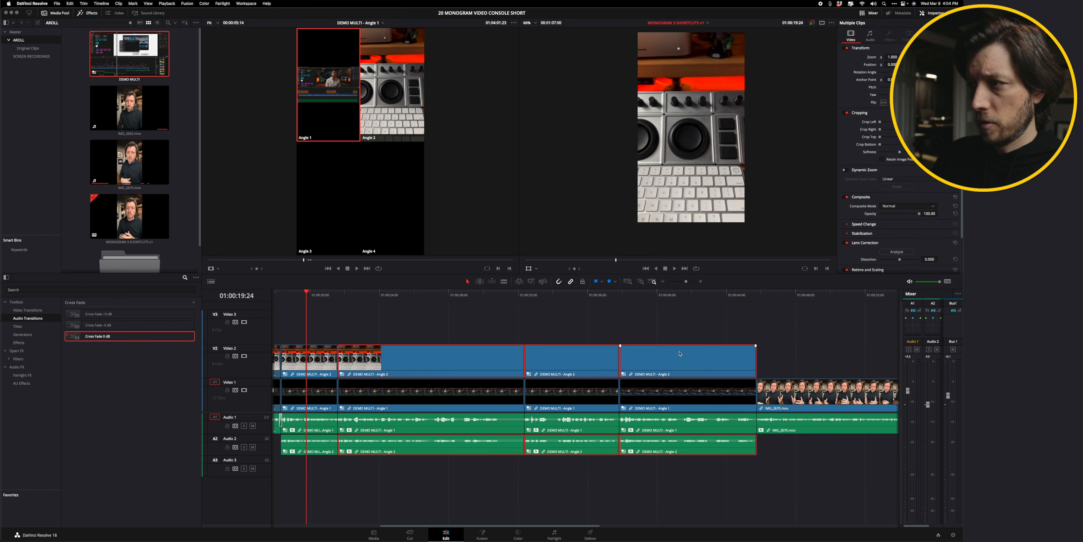
Select the group of Video 2 segments and paste attributes onto all of them.
scroll(679, 353, left, 9)
click(642, 357)
scroll(614, 345, right, 9)
drag(687, 324, 355, 353)
key(alt+v)
click(539, 366)
Delete the remaining Angle 2 audio clips from Audio 2 and Audio 3.
drag(682, 470, 695, 446)
click(697, 295)
key(Delete)
drag(284, 295, 333, 295)
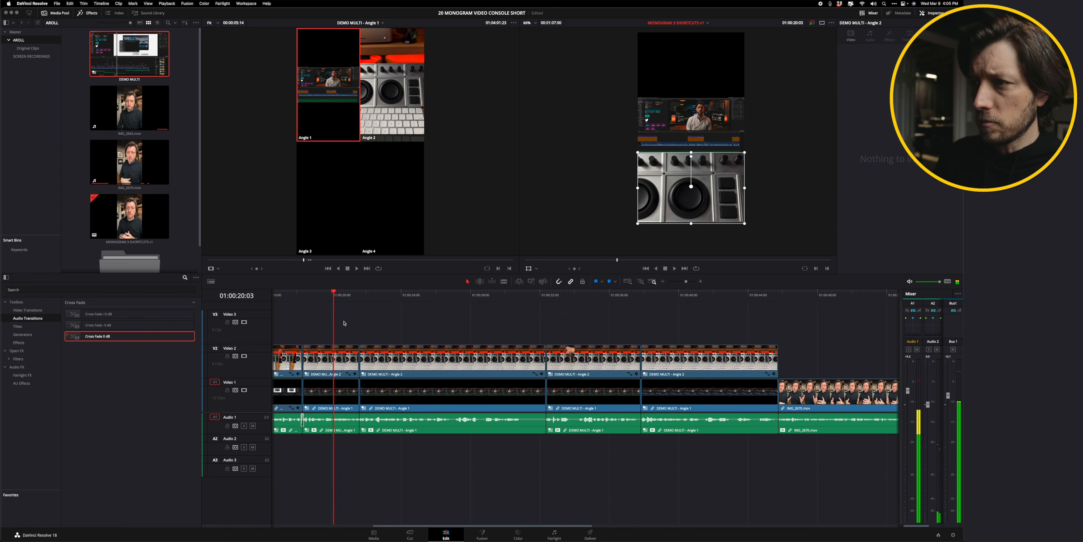
Paste attributes onto two Video 1 segments beneath the new Angle 2 clips.
scroll(379, 358, left, 3)
click(377, 393)
shift+click(723, 391)
key(alt+v)
click(538, 367)
click(341, 294)
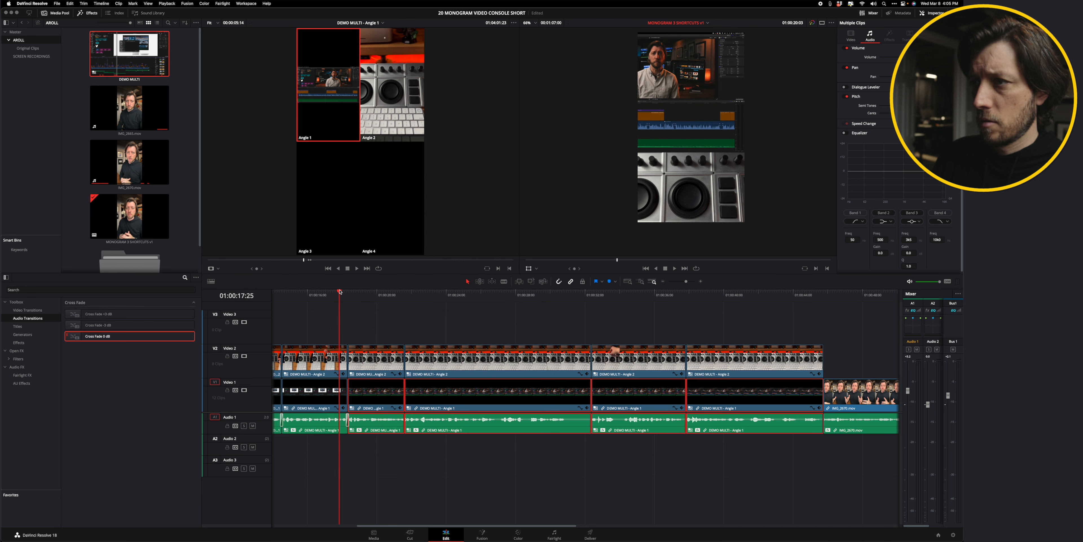
Copy the selected Angle 2 segment's attributes and paste them onto the short Video 2 segment near 01:00:20.
key(space)
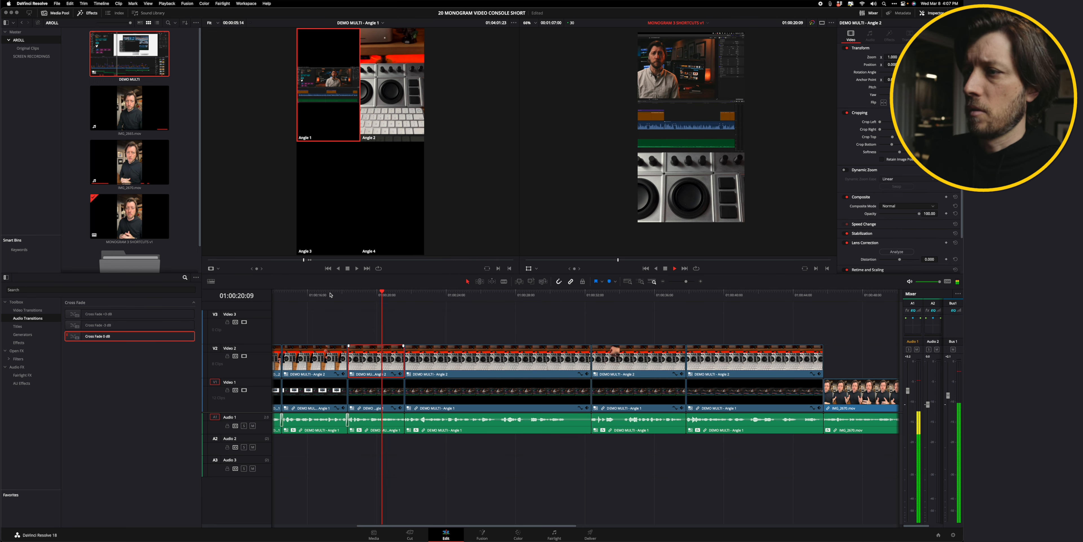
key(space)
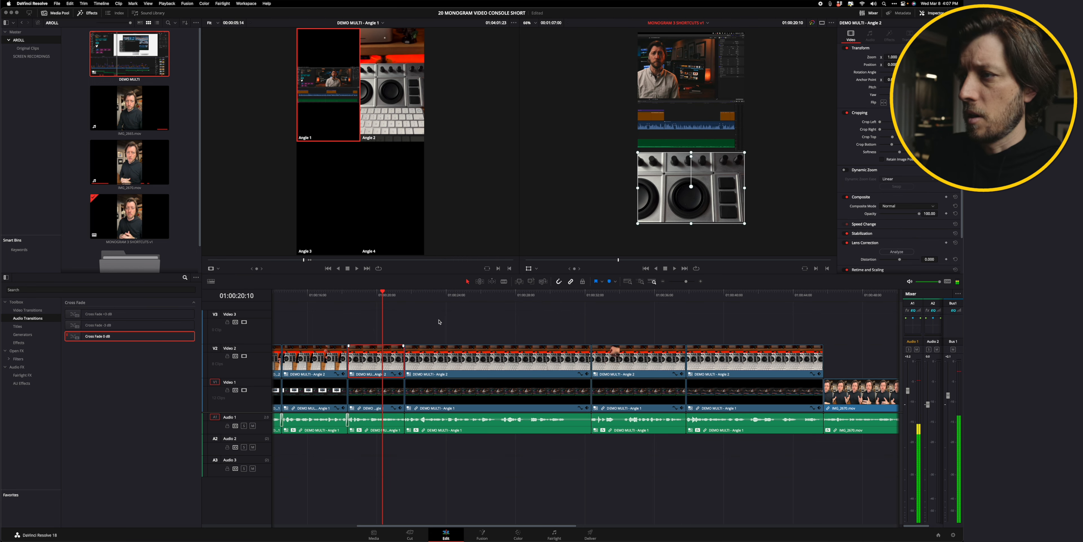
click(429, 292)
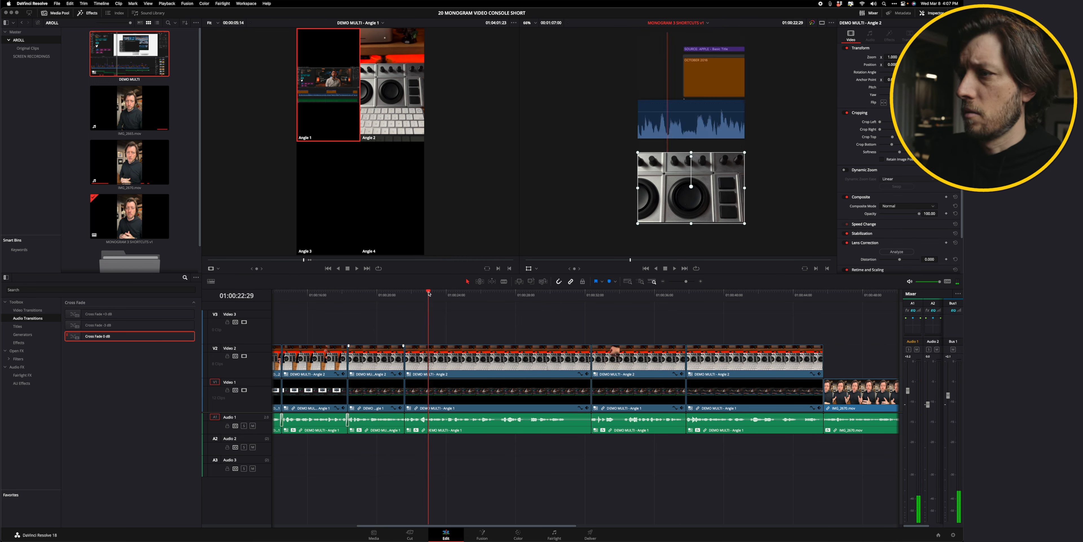
key(super+c)
click(373, 359)
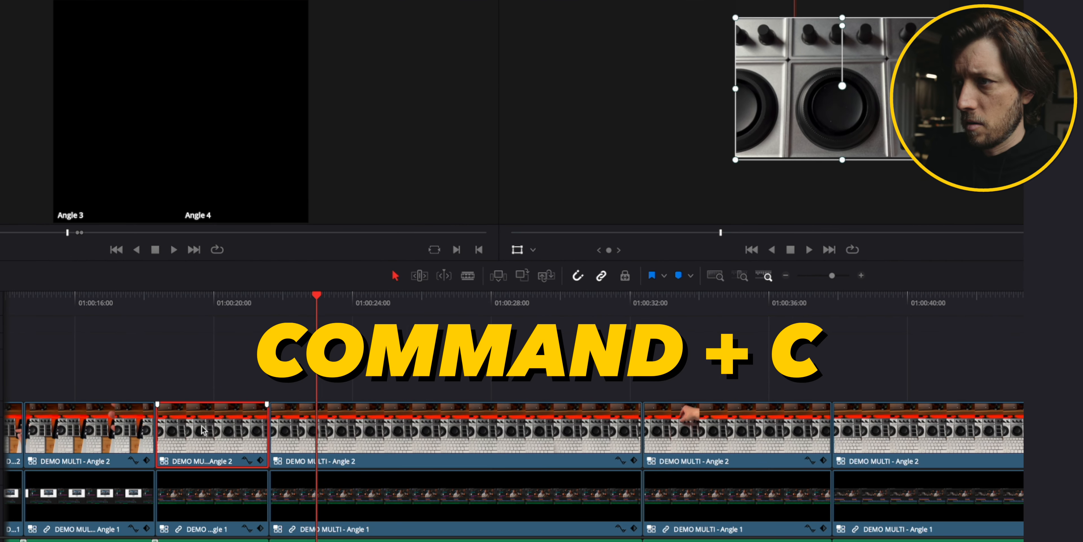
key(alt+v)
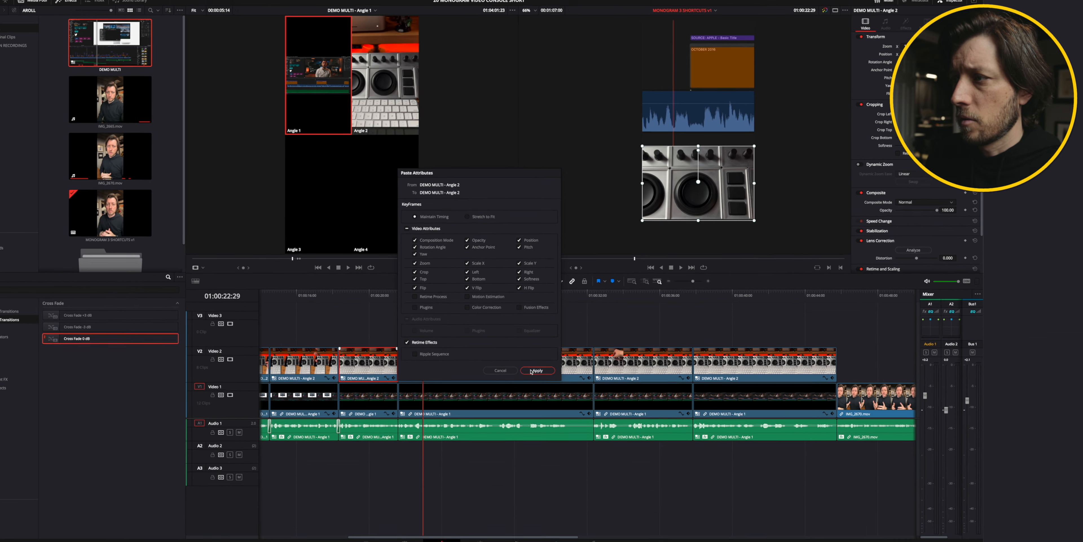
click(523, 447)
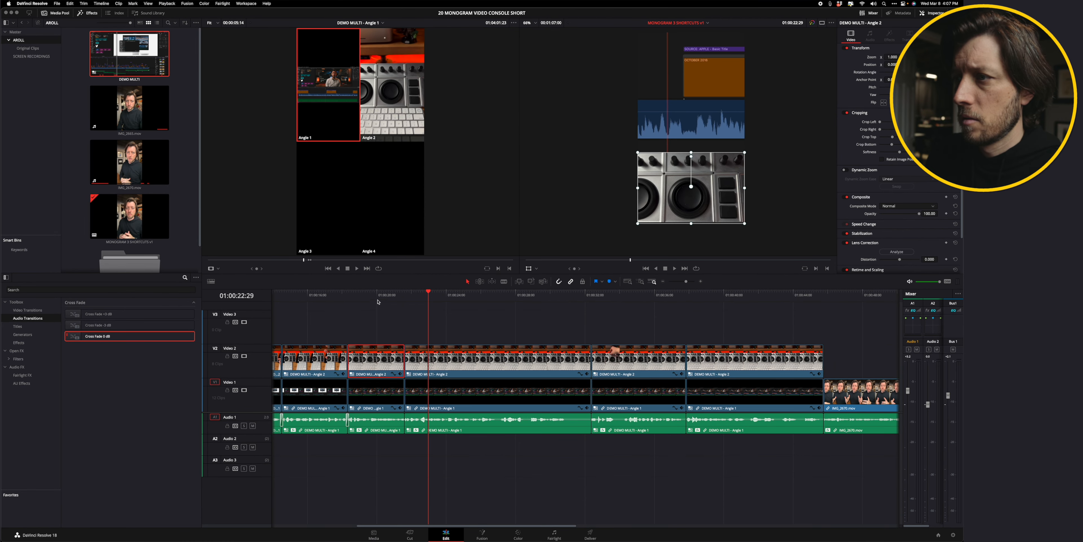
Paste the copied attributes onto another Video 2 segment near 01:00:19.
mouse_move(376, 293)
mouse_down()
mouse_move(363, 293)
mouse_move(443, 294)
mouse_move(359, 293)
mouse_move(367, 292)
mouse_up()
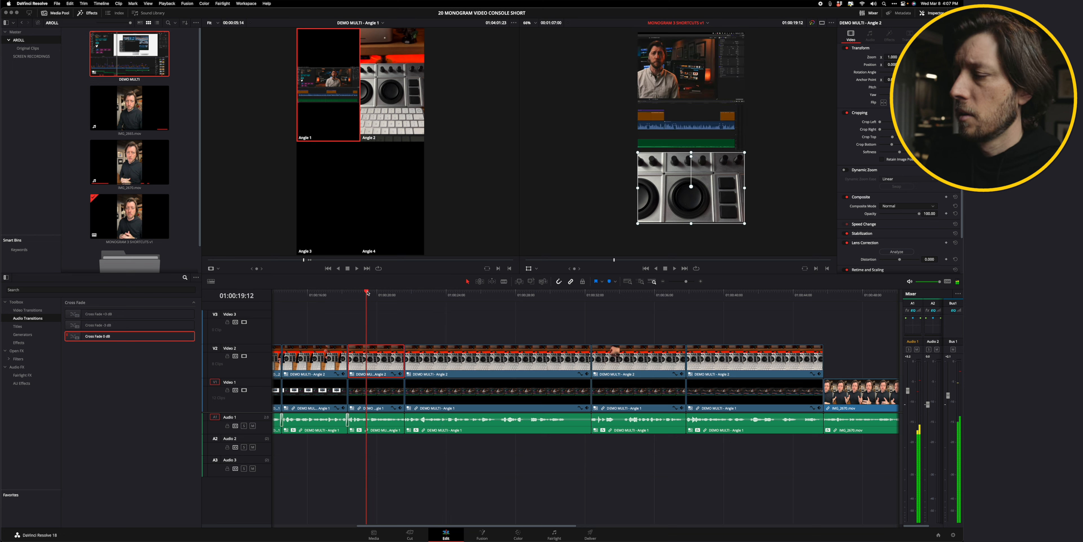
click(437, 293)
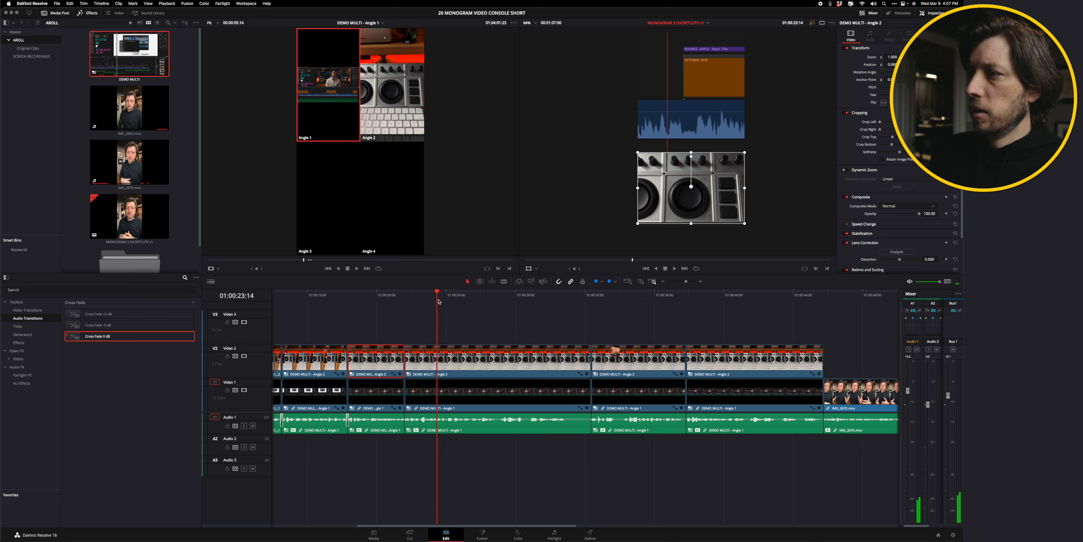
click(460, 359)
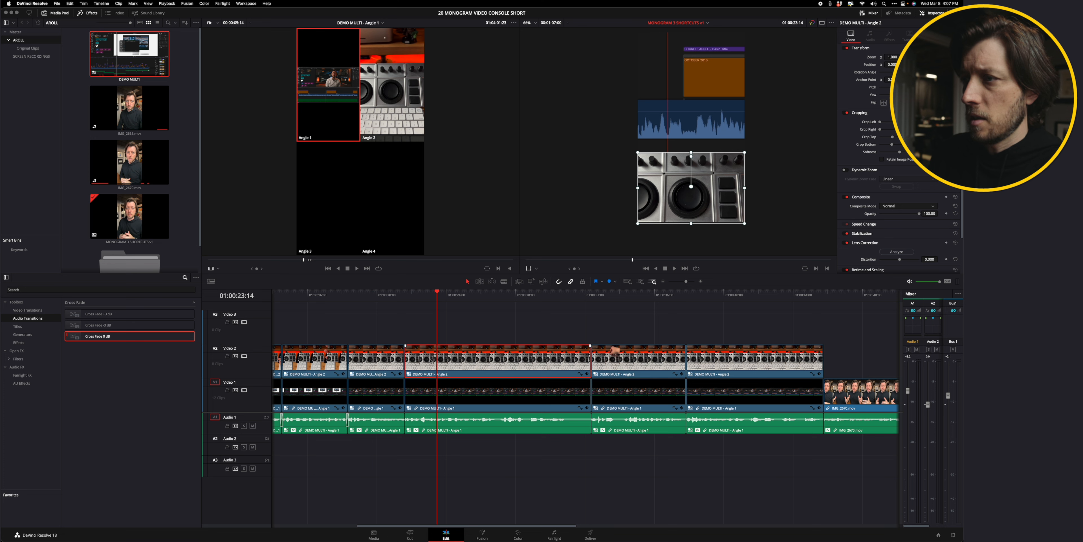
click(377, 288)
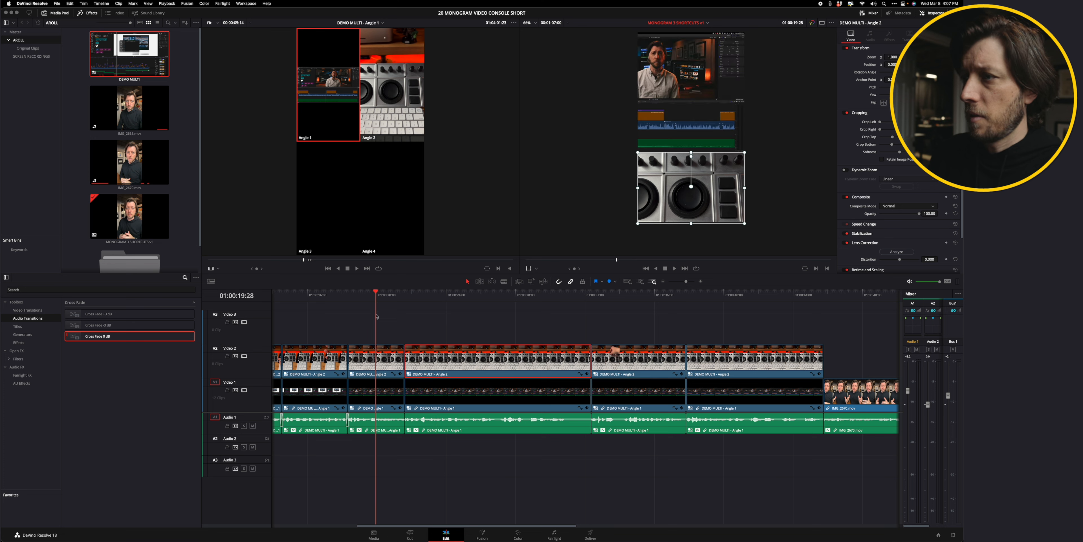
click(376, 352)
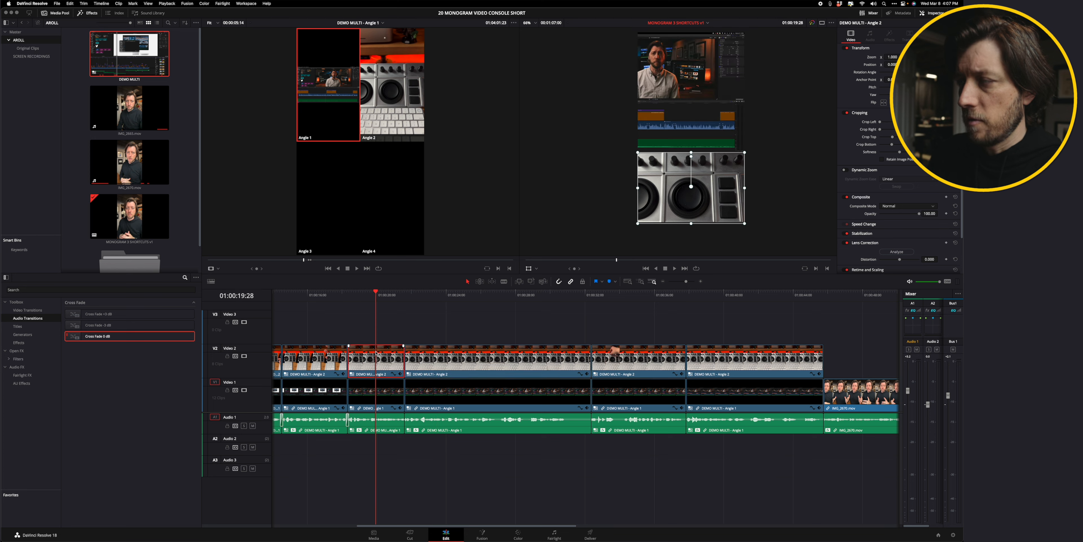
key(alt+v)
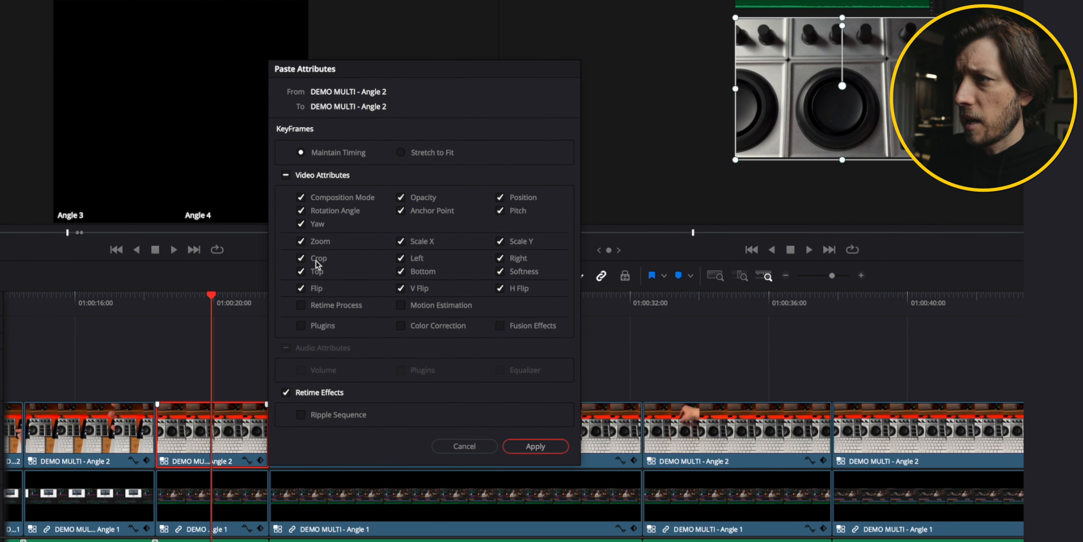
click(534, 445)
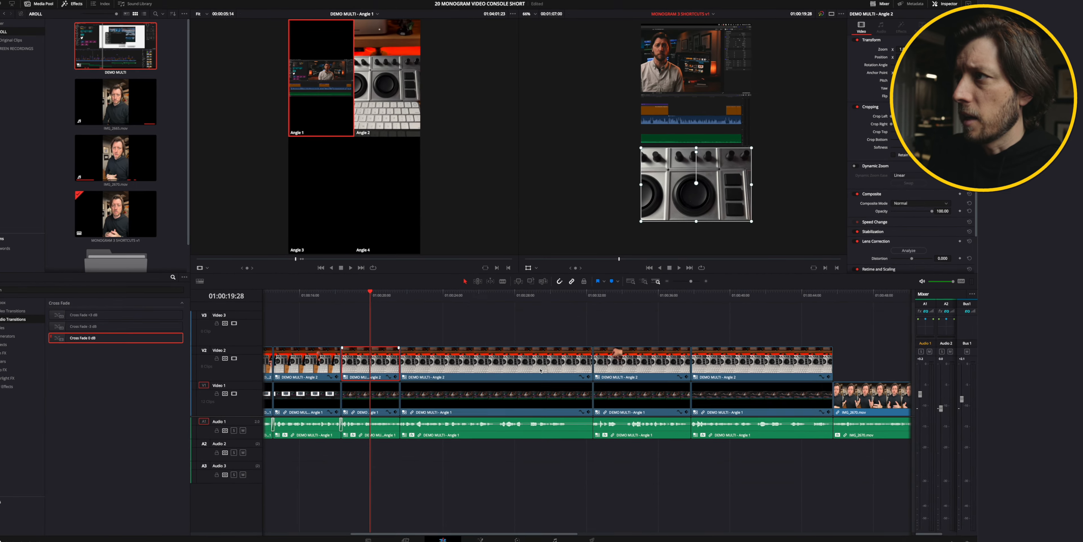
Paste Angle 1 attributes onto two Video 1 segments around 01:00:19.
drag(361, 294, 393, 295)
click(430, 365)
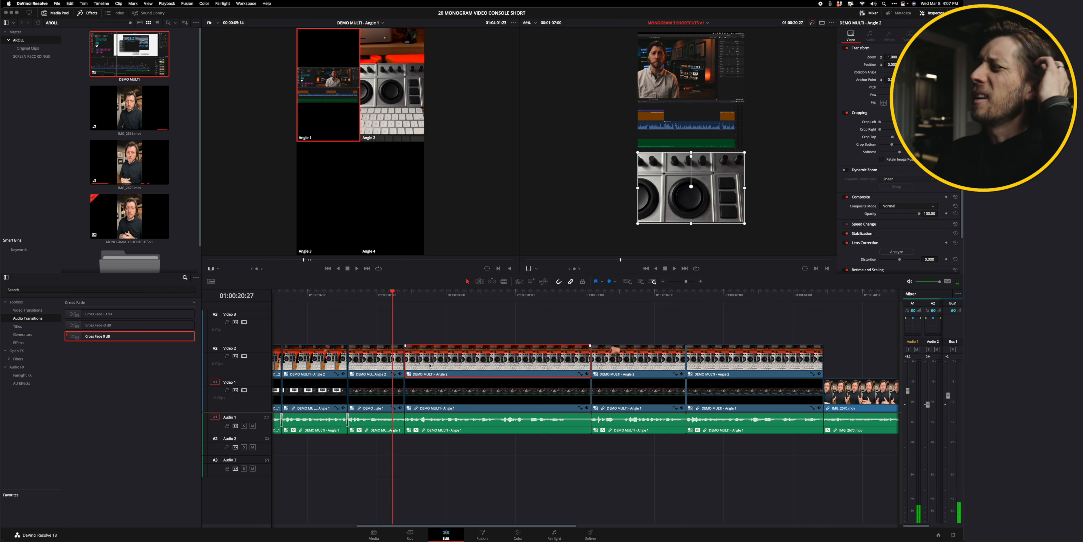
click(428, 292)
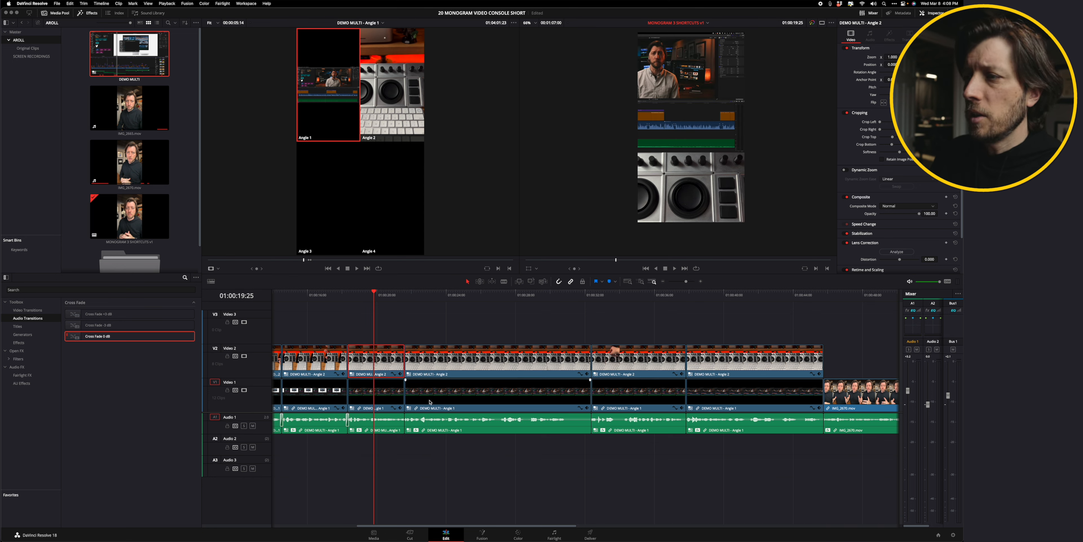
click(429, 402)
click(381, 390)
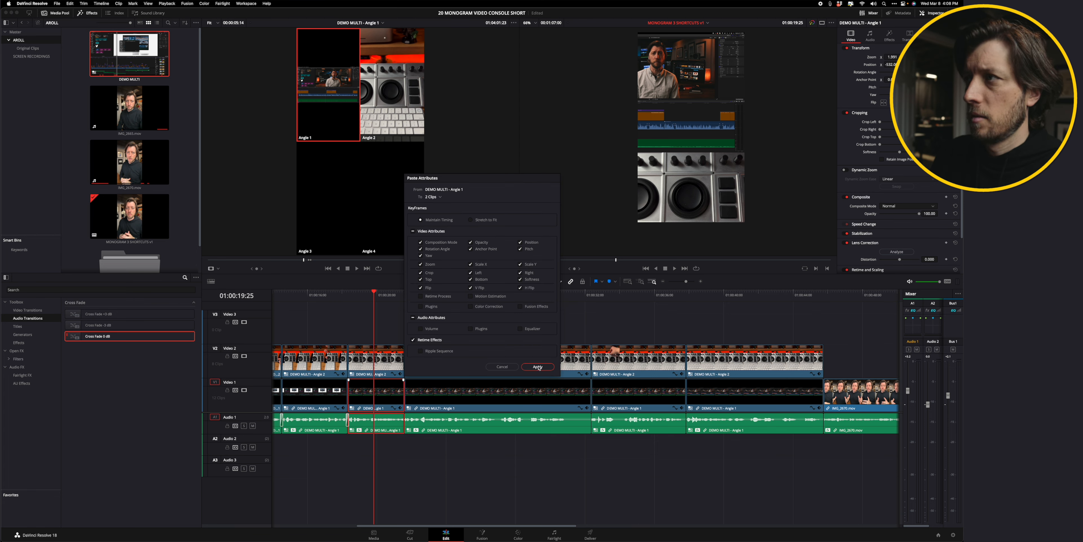
click(538, 367)
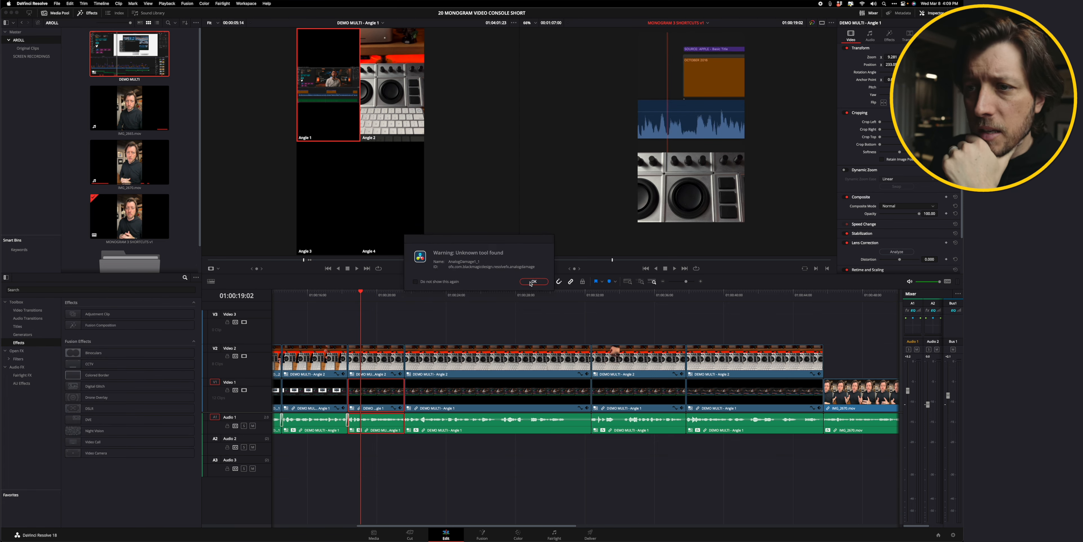
click(530, 282)
Browse the Generators effects and return the playhead to the start of the zoomed-out timeline.
click(22, 335)
click(403, 313)
key(Left)
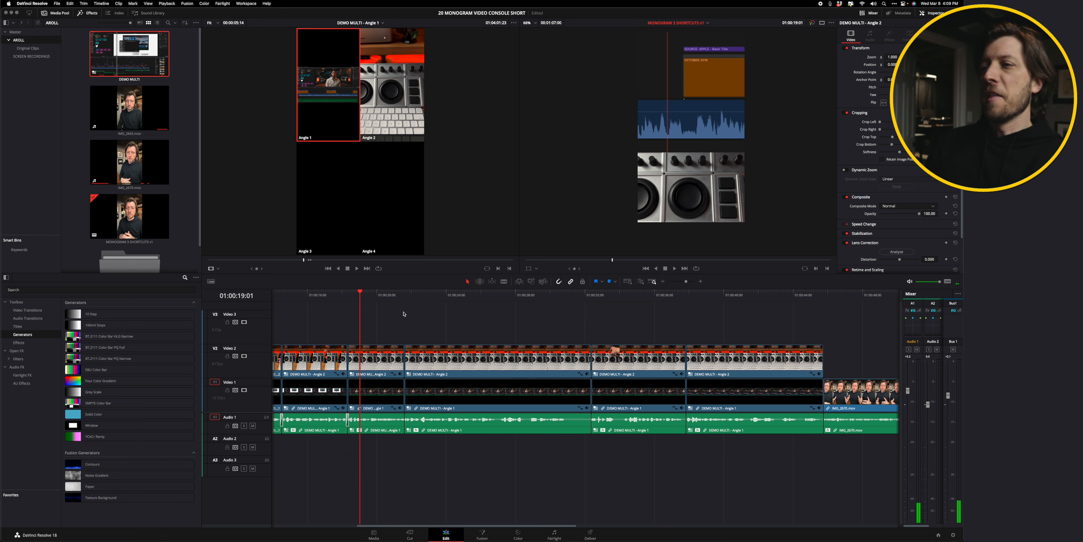
click(370, 293)
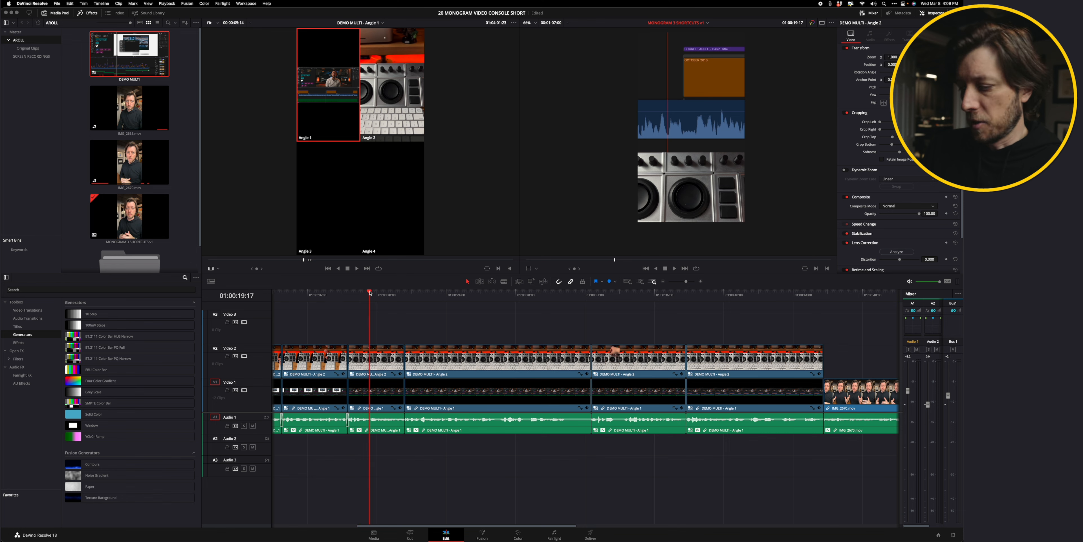
key(super+minus)
key(super+minus)
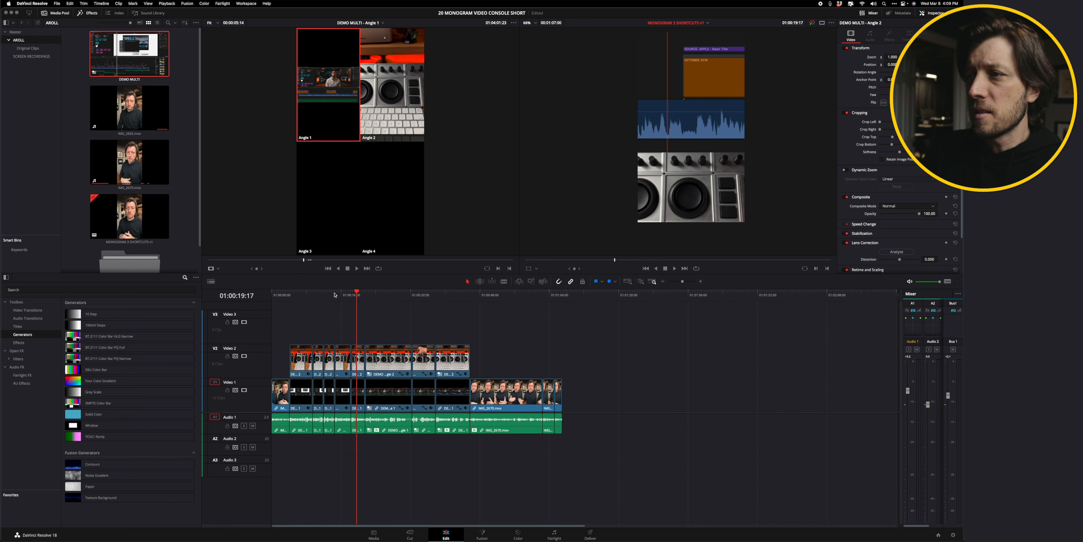
drag(336, 295, 272, 297)
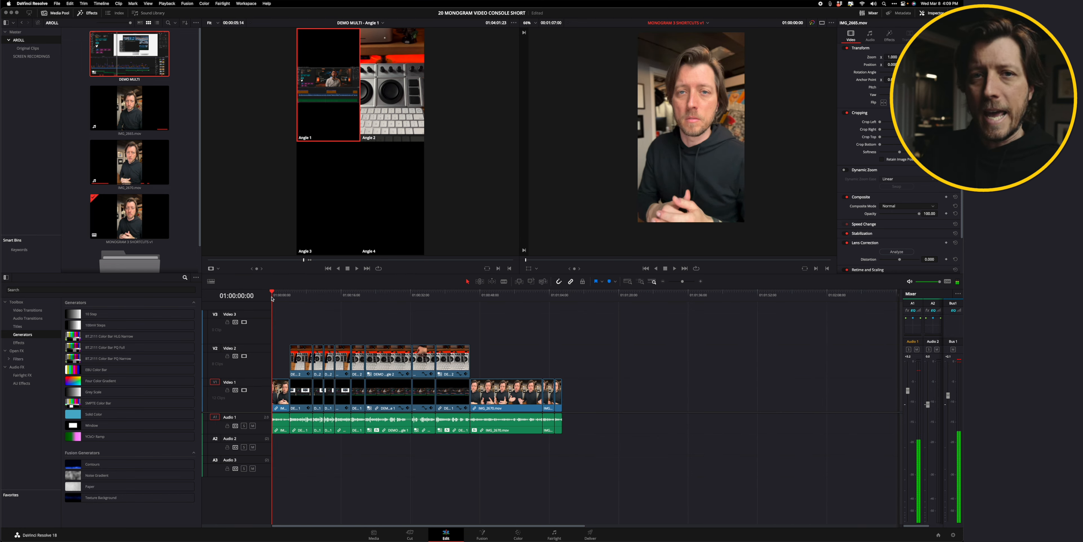